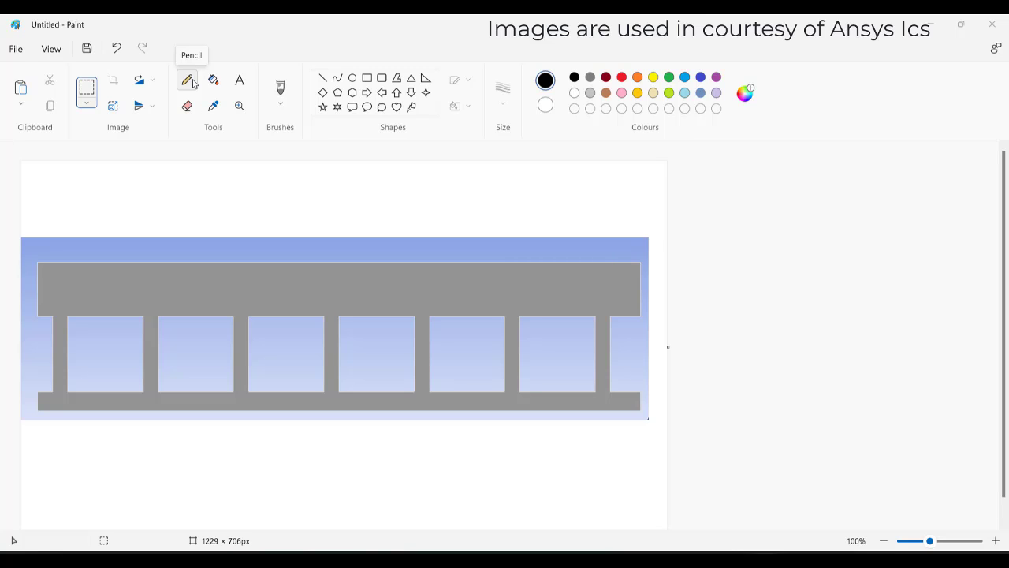
- Sketch pencil arrows at the inlet of the upper channel and at the outlet of the lower channel
click(190, 82)
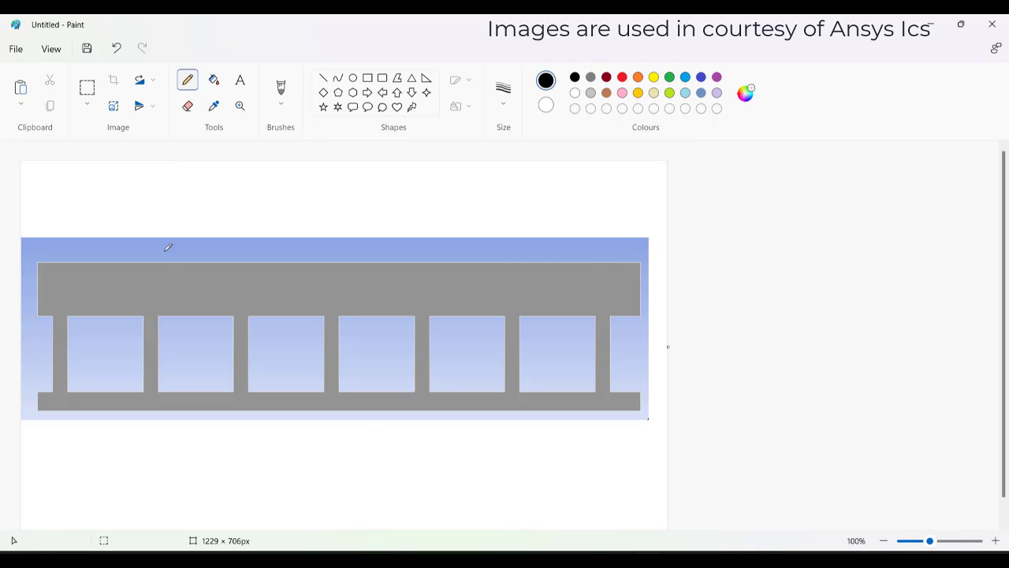
drag(26, 285, 34, 290)
mouse_move(631, 399)
mouse_down()
mouse_move(648, 399)
mouse_move(644, 411)
mouse_up()
- Mark the injection points along the top edge of the upper channel and handwrite "300K" above the geometry
click(147, 265)
click(237, 264)
click(328, 264)
click(420, 263)
click(502, 264)
drag(603, 263, 616, 264)
mouse_move(142, 209)
mouse_down()
mouse_move(154, 218)
mouse_move(149, 237)
mouse_move(182, 221)
mouse_move(179, 205)
mouse_up()
mouse_move(195, 202)
mouse_down()
mouse_move(191, 226)
mouse_move(191, 211)
mouse_move(225, 230)
mouse_up()
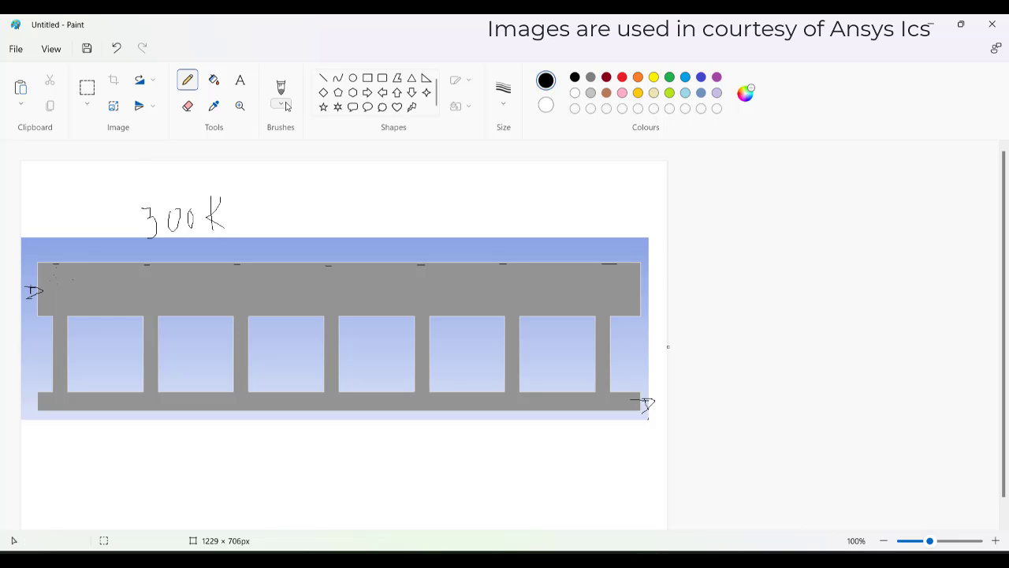
- Add spray dots below the injection marks and handwrite "Species" above the geometry with a thicker stroke
click(503, 90)
click(495, 186)
click(323, 269)
click(321, 276)
click(329, 274)
click(414, 285)
mouse_move(312, 193)
mouse_down()
mouse_move(268, 209)
mouse_move(299, 206)
mouse_move(273, 234)
mouse_up()
mouse_move(312, 208)
mouse_down()
mouse_move(312, 246)
mouse_move(329, 209)
mouse_move(316, 214)
mouse_move(331, 203)
mouse_move(361, 207)
mouse_move(373, 188)
mouse_move(370, 201)
mouse_up()
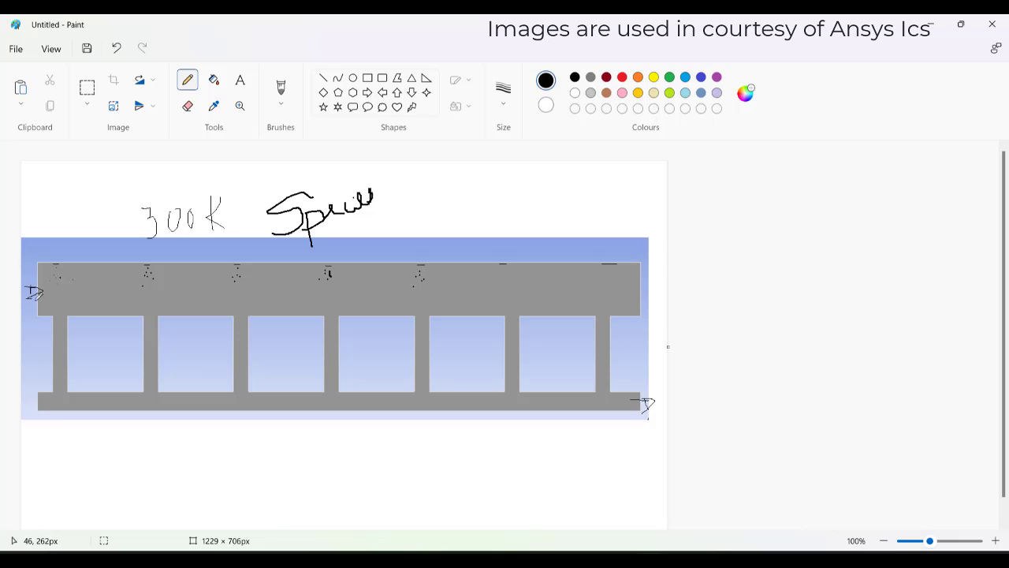
- Trace the flow path along the upper channel, down the vertical passages and out through the lower channel's outlet
mouse_move(32, 290)
mouse_down()
mouse_move(78, 281)
mouse_move(468, 280)
mouse_up()
drag(406, 292, 426, 346)
drag(316, 306, 345, 332)
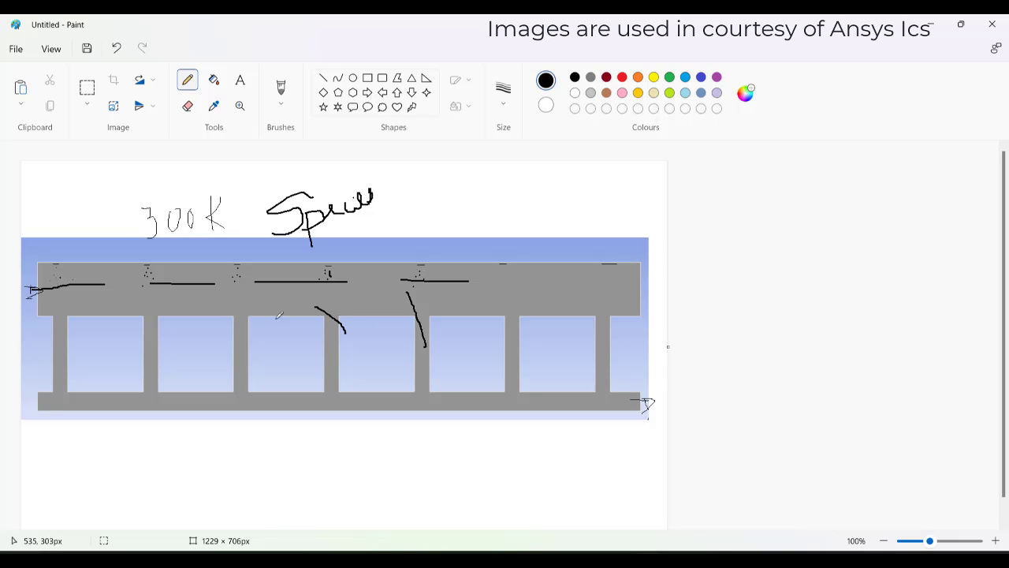
drag(237, 306, 246, 339)
drag(504, 309, 513, 337)
drag(590, 297, 603, 317)
mouse_move(628, 401)
mouse_down()
mouse_move(654, 403)
mouse_move(644, 410)
mouse_up()
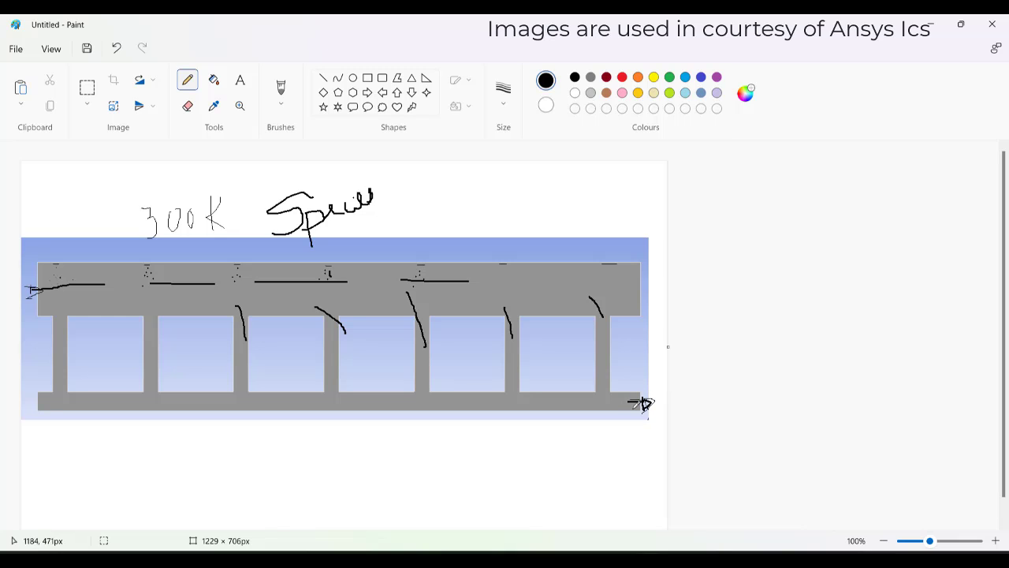
mouse_move(31, 224)
mouse_down()
mouse_move(22, 243)
mouse_move(44, 216)
mouse_move(53, 236)
mouse_move(111, 182)
mouse_move(94, 210)
mouse_up()
mouse_move(122, 177)
mouse_down()
mouse_move(118, 207)
mouse_move(145, 186)
mouse_move(175, 200)
mouse_up()
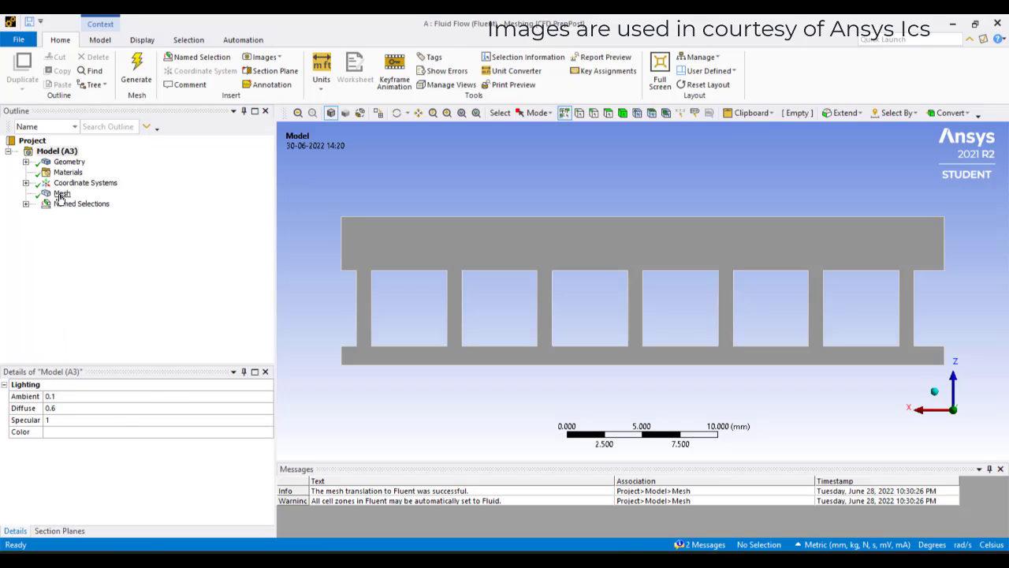
- Switch to Ansys Meshing and examine the mesh and the locations of the inlet and outlet named selections
click(63, 194)
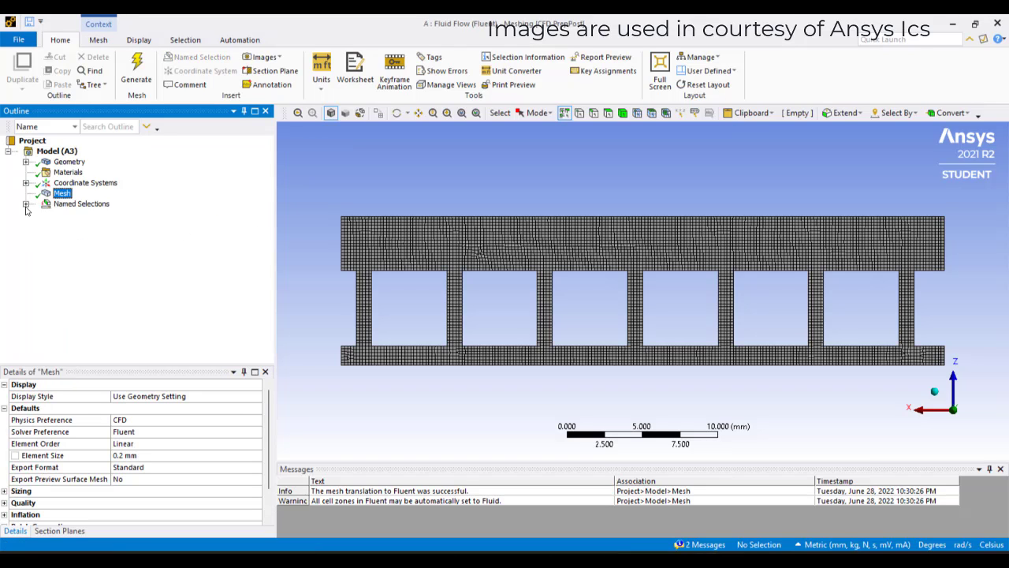
click(26, 204)
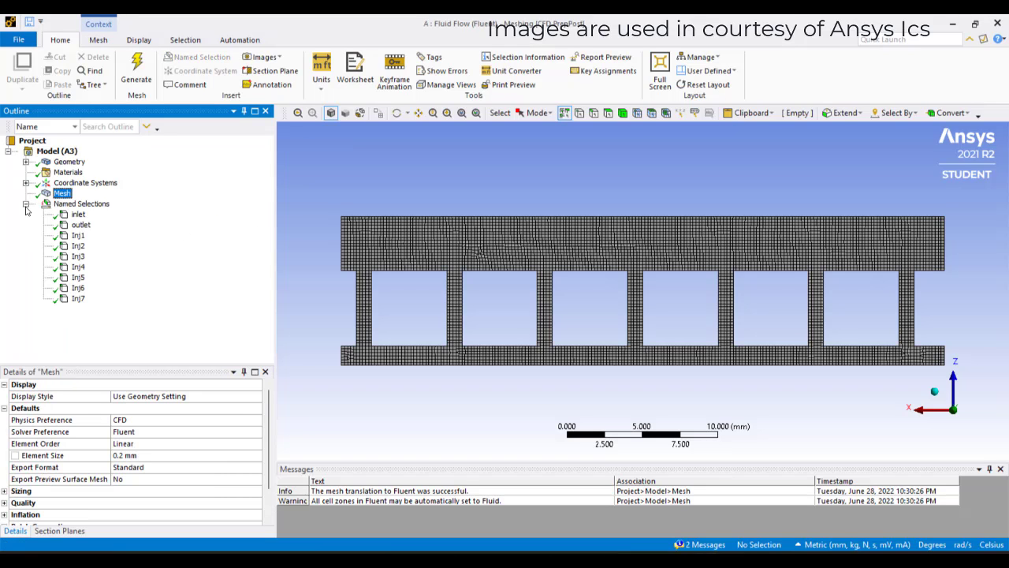
click(70, 215)
drag(449, 290, 960, 415)
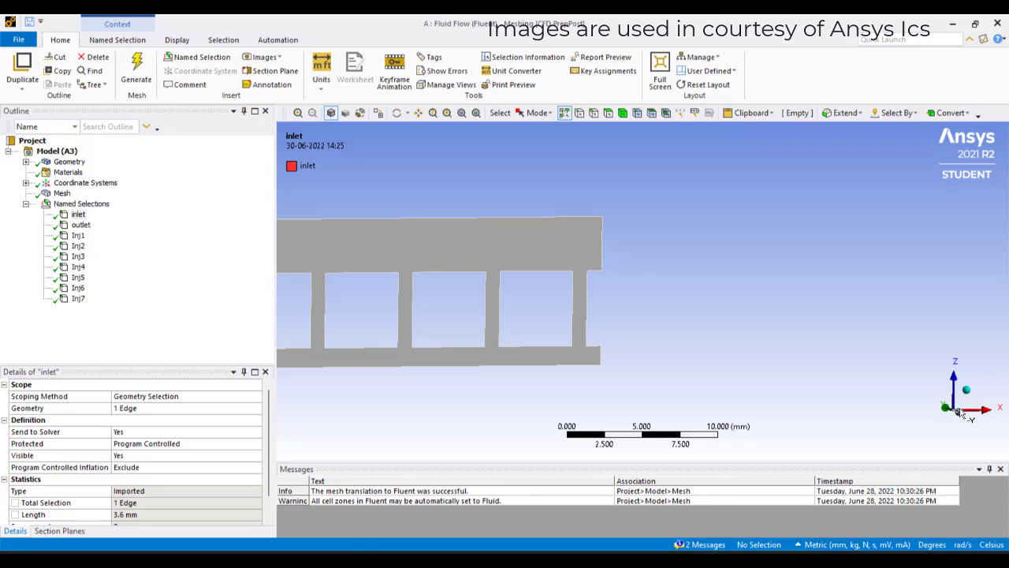
key(F7)
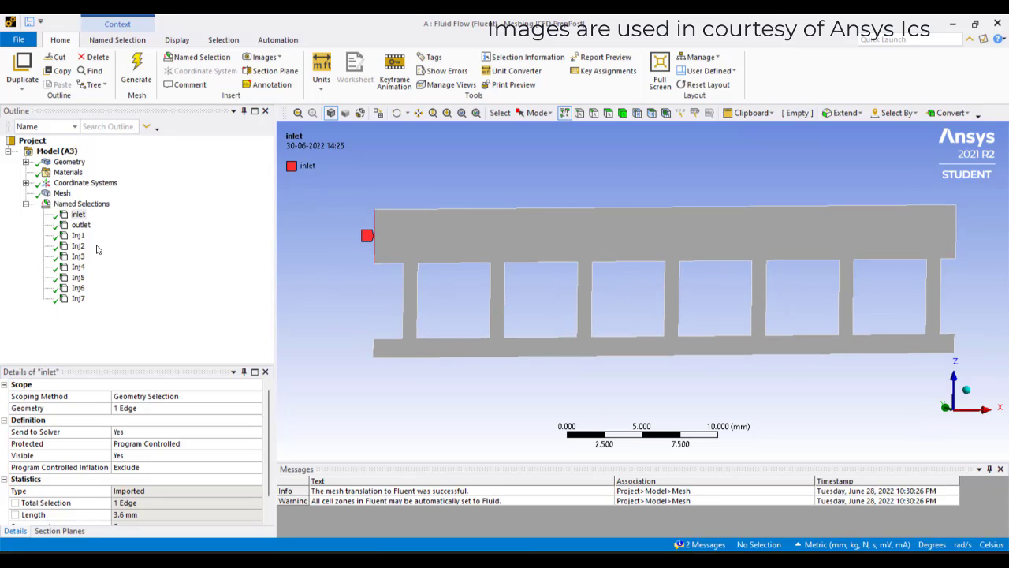
click(78, 225)
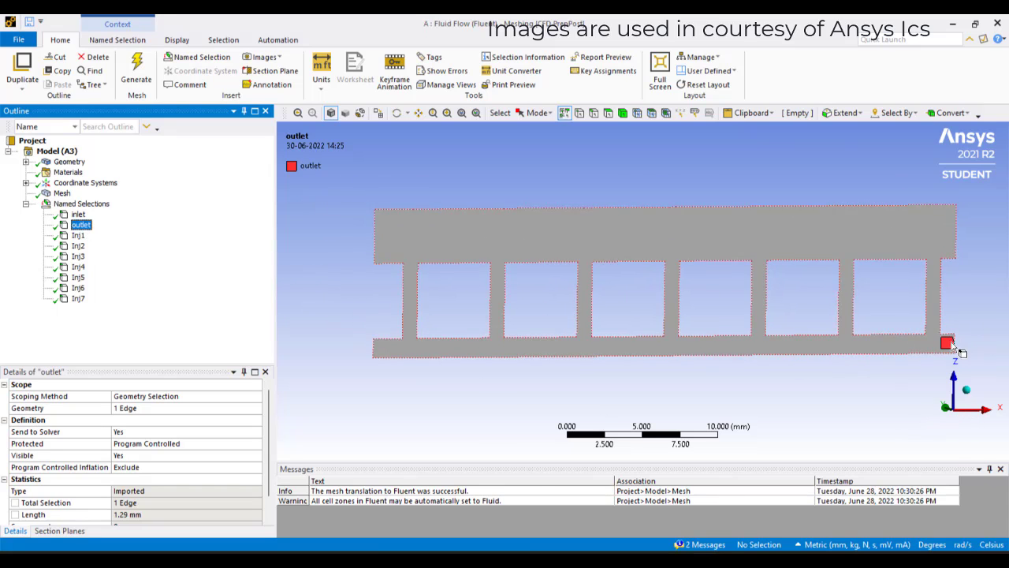
- Examine which edges the injection named selections Inj1 to Inj7 cover
click(78, 235)
click(78, 257)
click(78, 277)
click(78, 288)
key(Up)
key(Up)
key(Up)
key(Up)
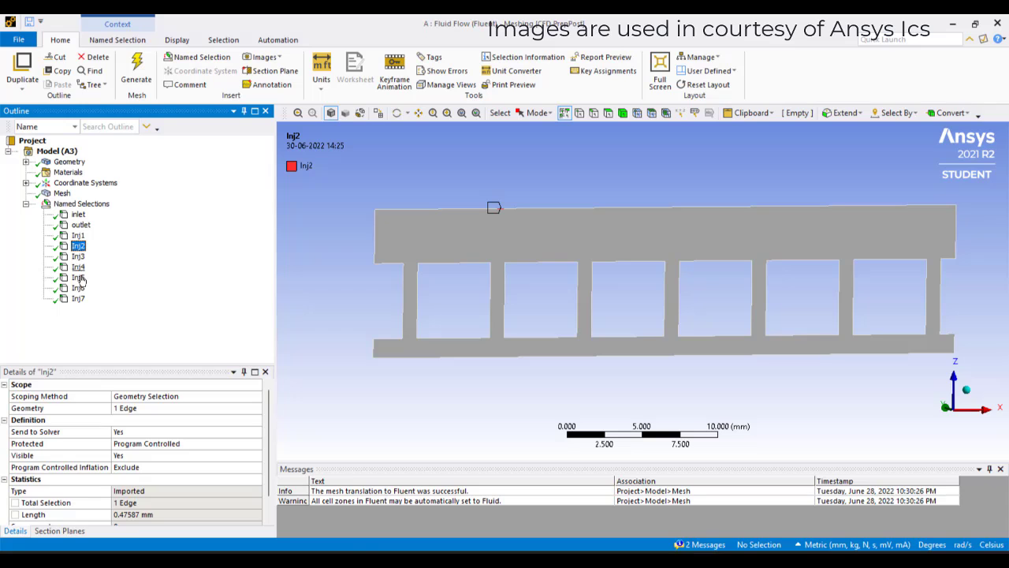
click(78, 298)
click(79, 267)
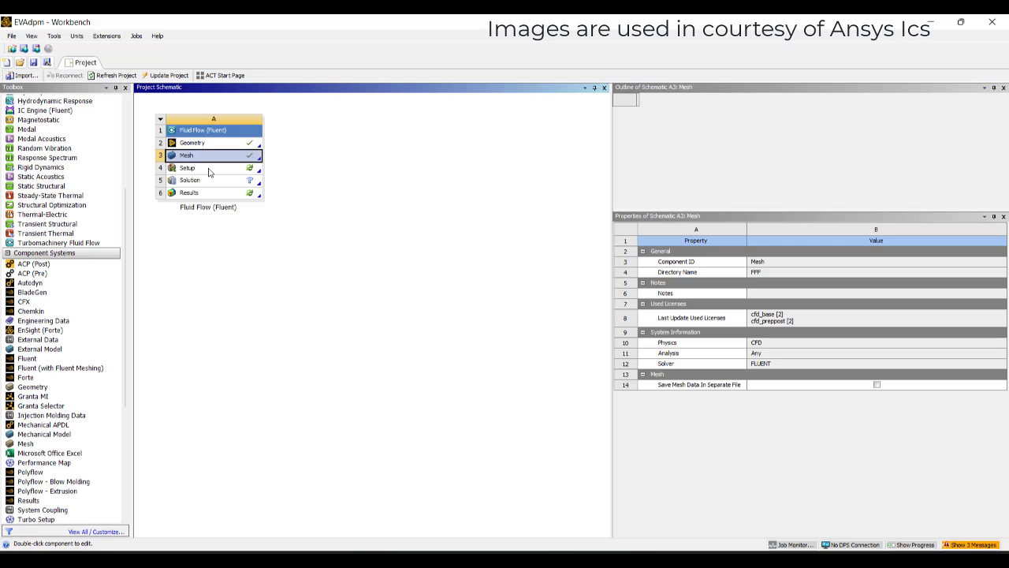
- Launch Fluent from the Setup cell in Workbench with double precision and 3 solver processes
double_click(209, 169)
click(517, 339)
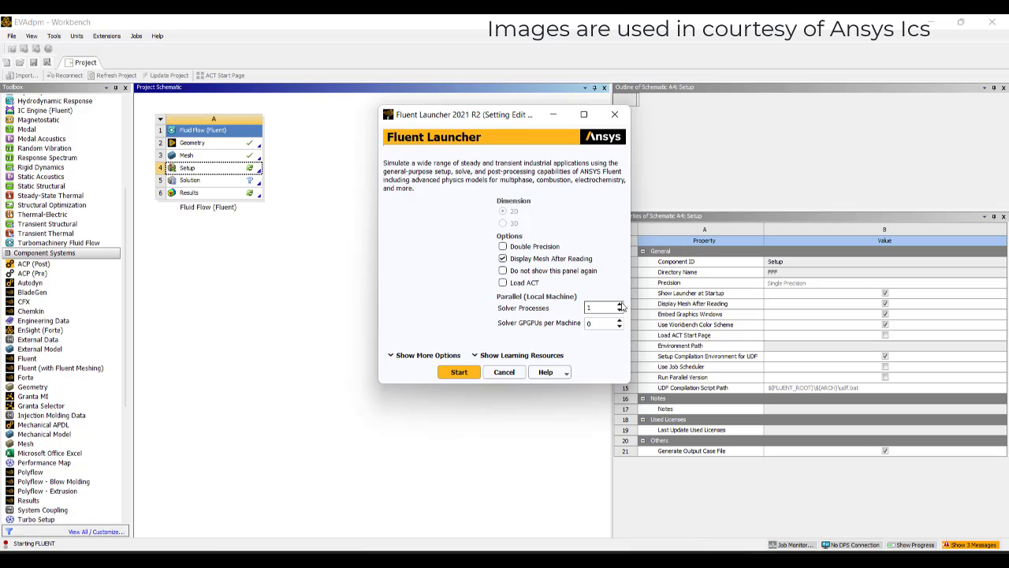
click(619, 304)
click(620, 320)
click(529, 248)
click(456, 372)
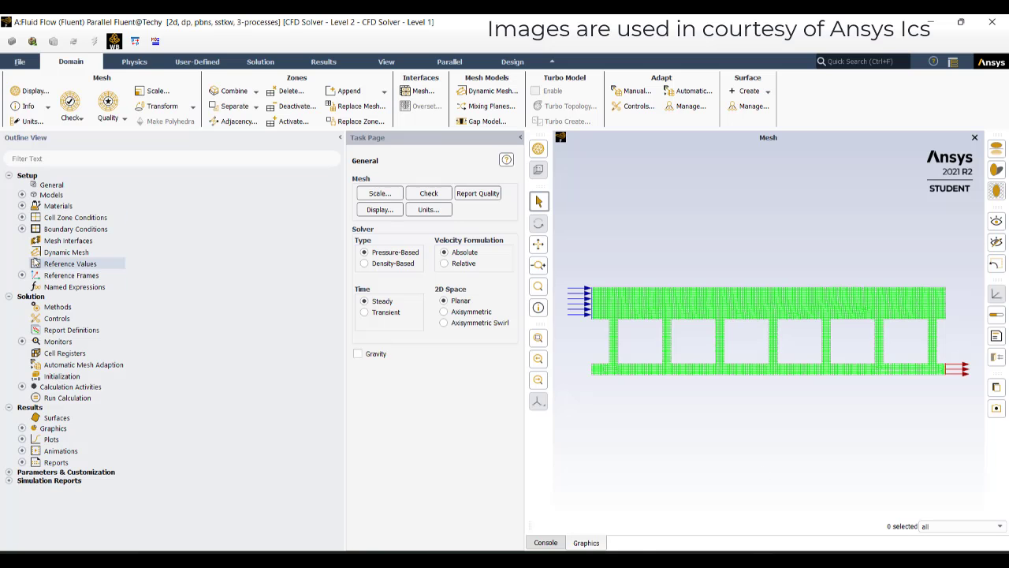
- Enable the Species Transport model with the mixture-template material
click(22, 195)
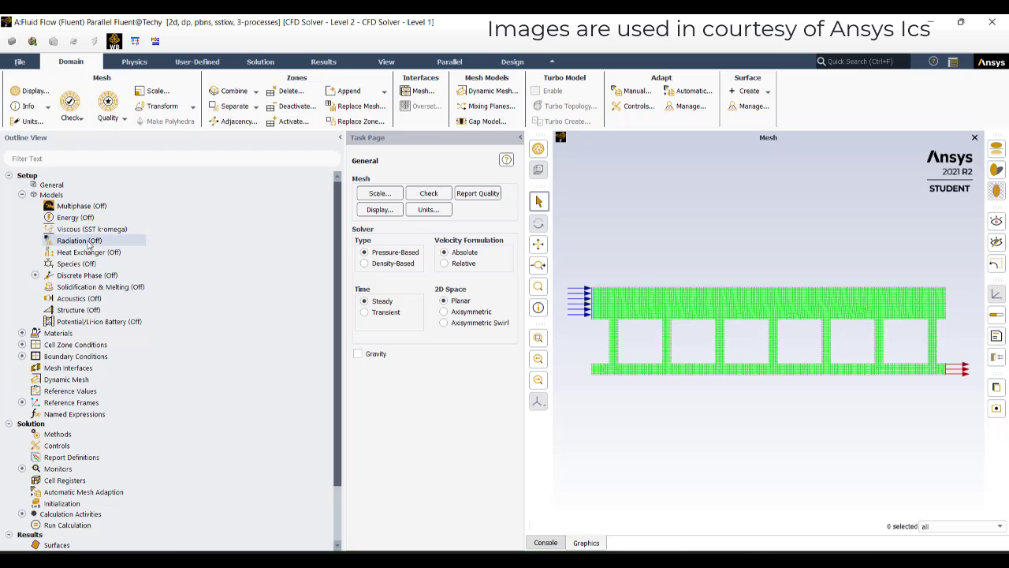
double_click(79, 263)
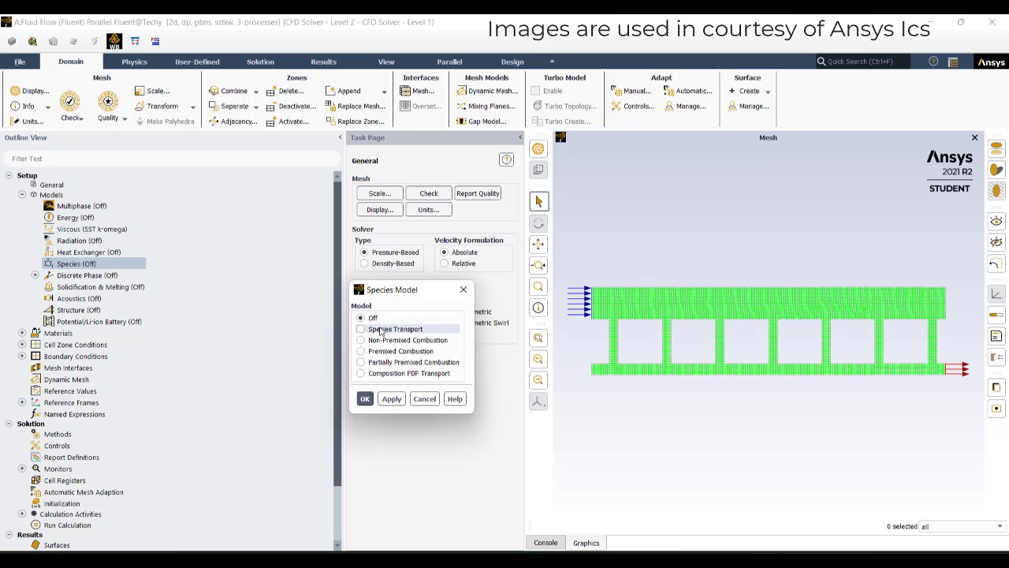
click(382, 328)
drag(470, 297, 423, 164)
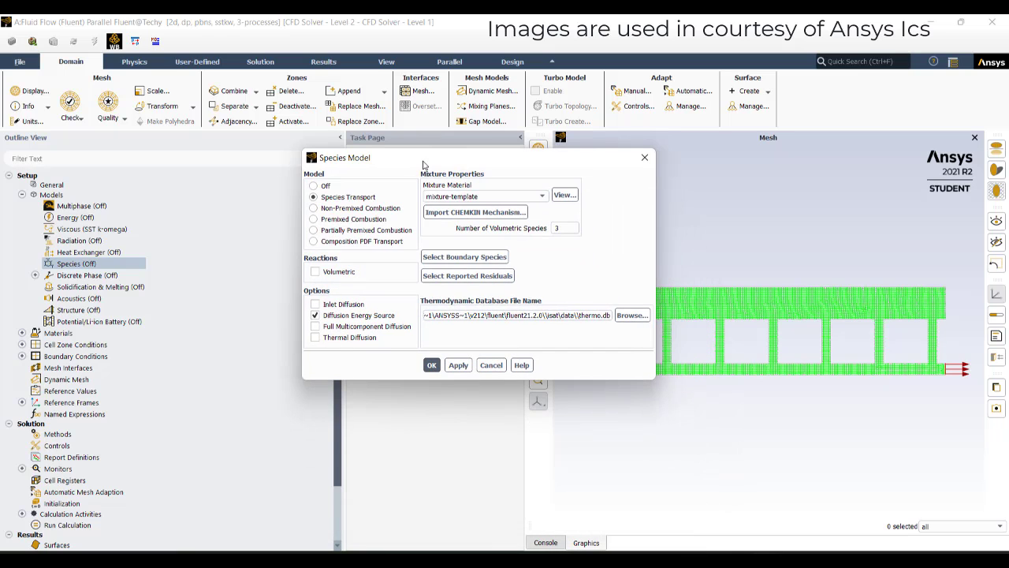
click(455, 365)
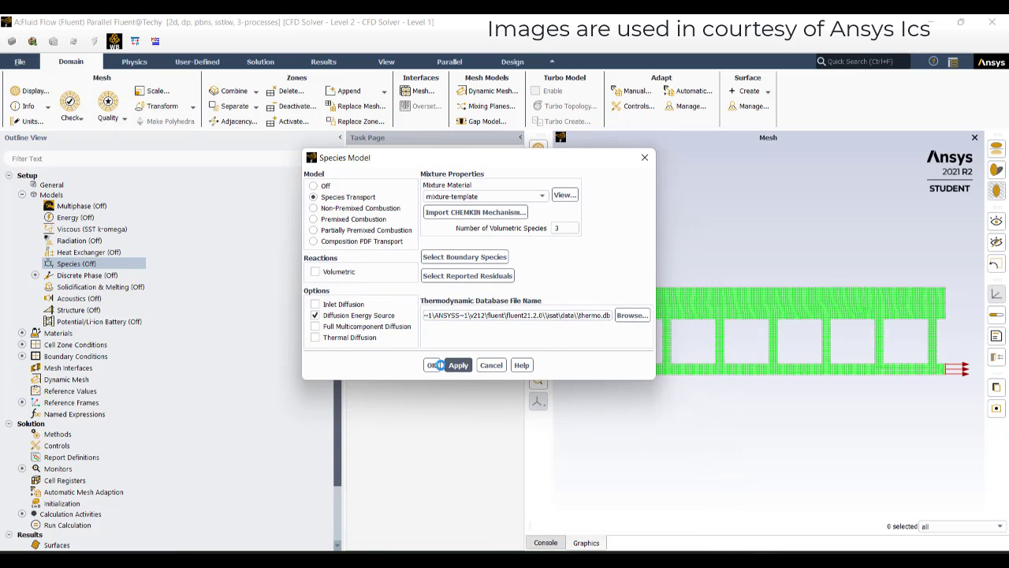
click(431, 364)
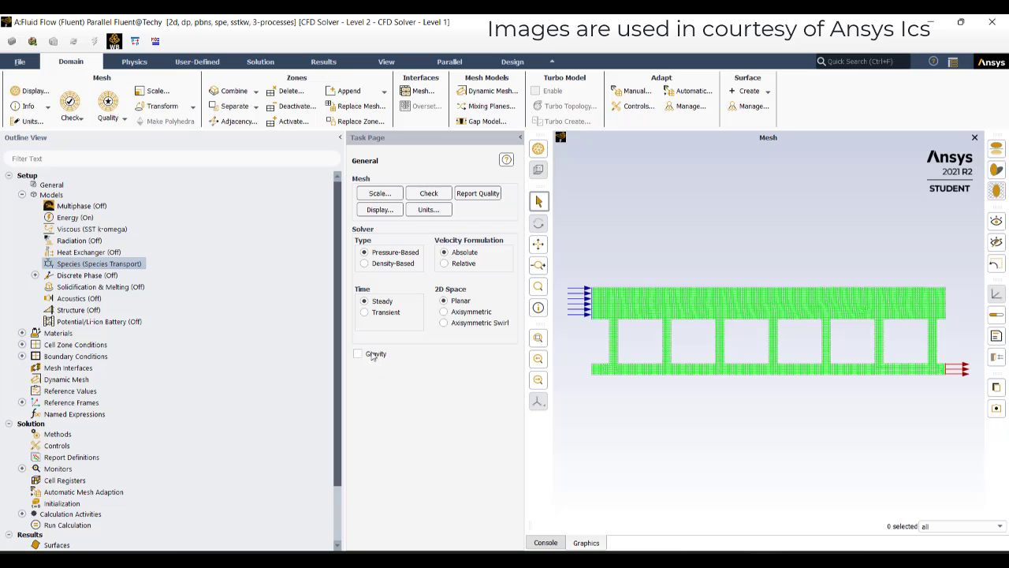
- Make the solver transient and enable gravity with a Y acceleration of -9.81 m/s²
click(130, 264)
click(364, 312)
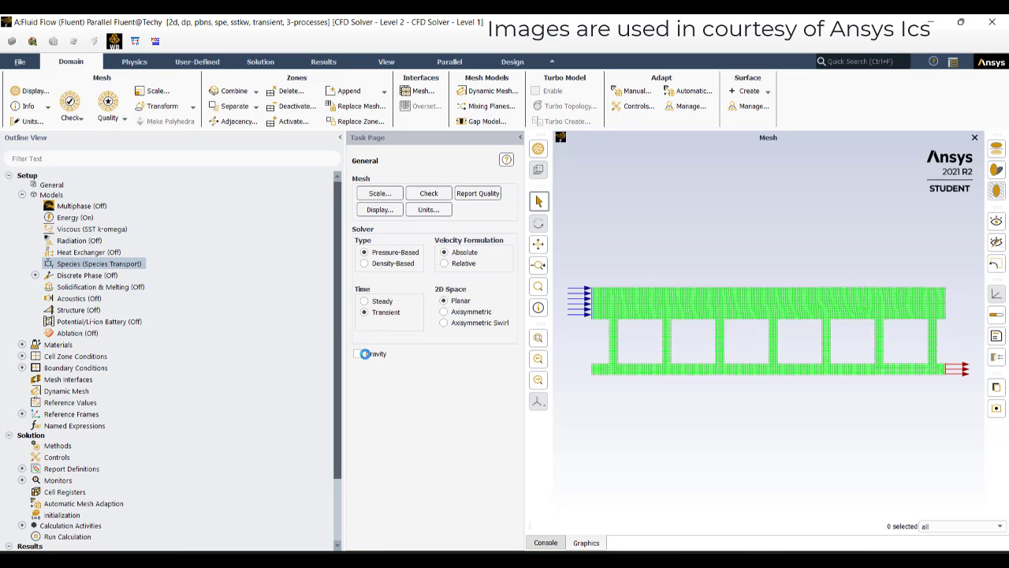
click(364, 354)
double_click(409, 395)
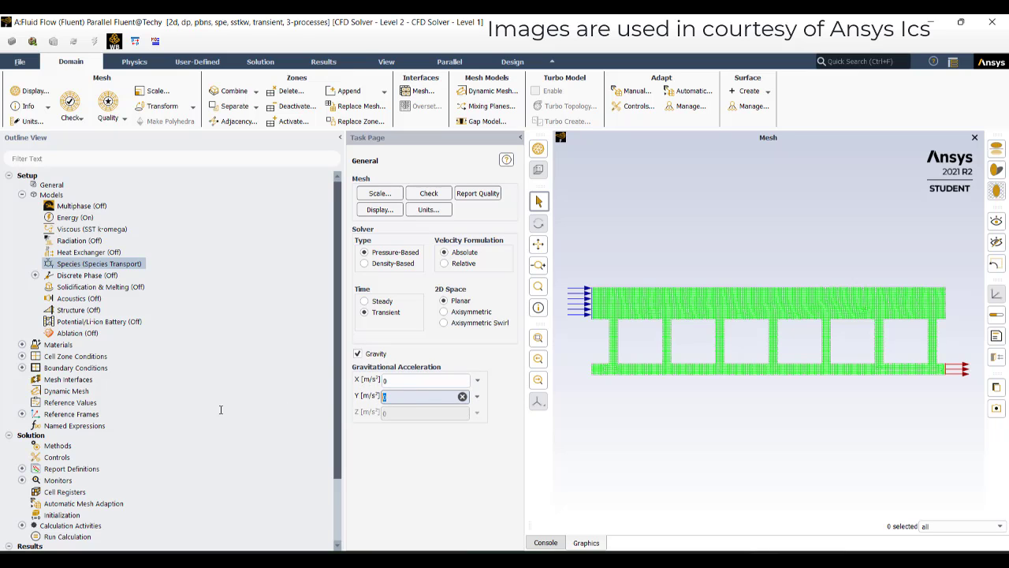
text(-9.81)
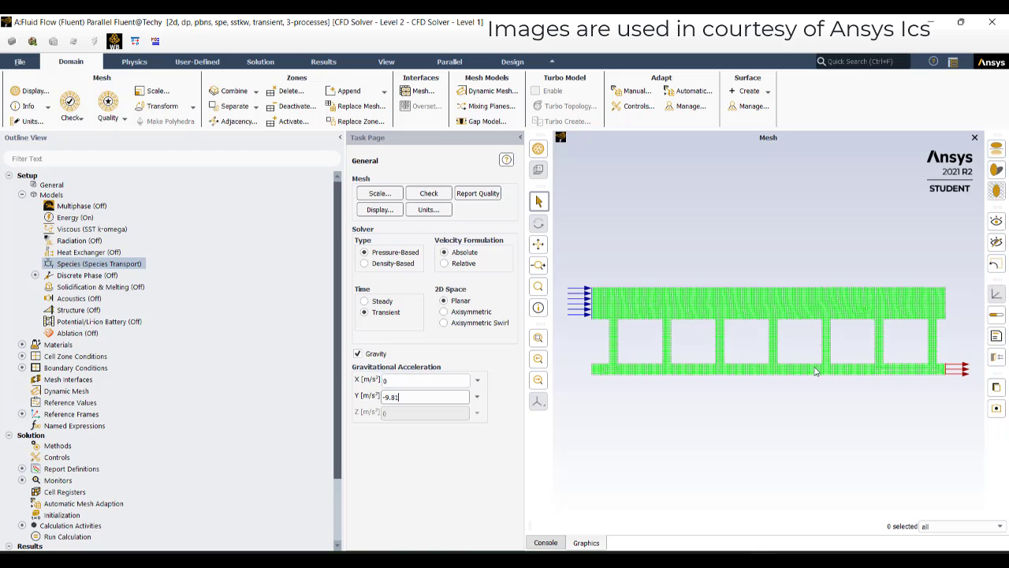
- In the Discrete Phase Model, enable interaction with the continuous phase and enter 5000 as the maximum number of steps
click(34, 275)
double_click(77, 275)
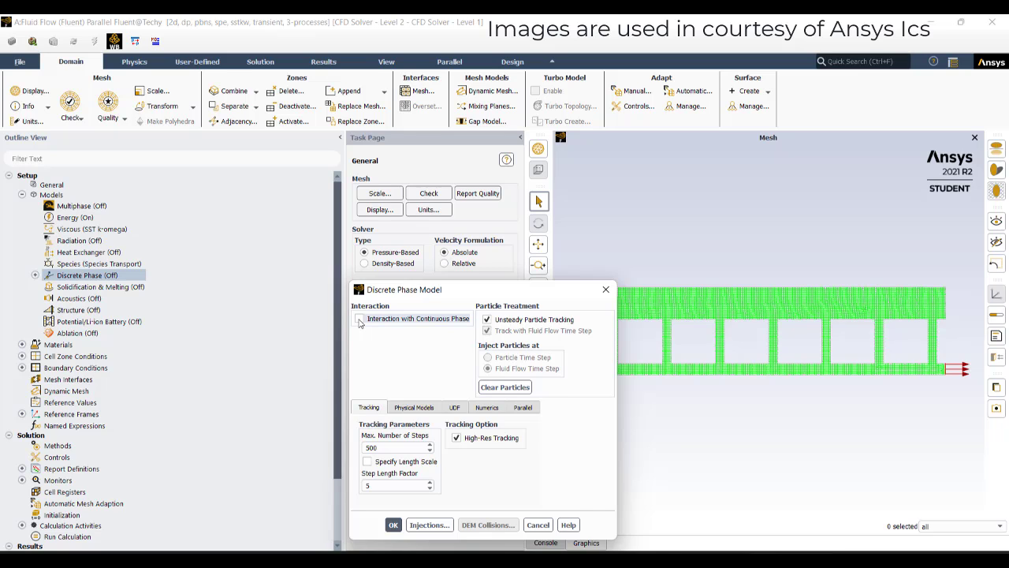
click(359, 318)
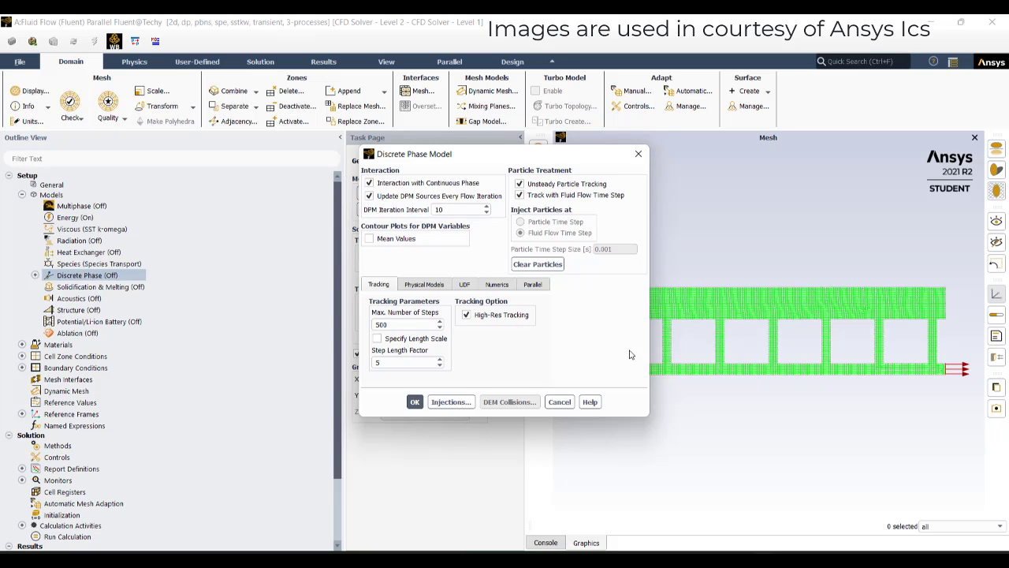
click(402, 327)
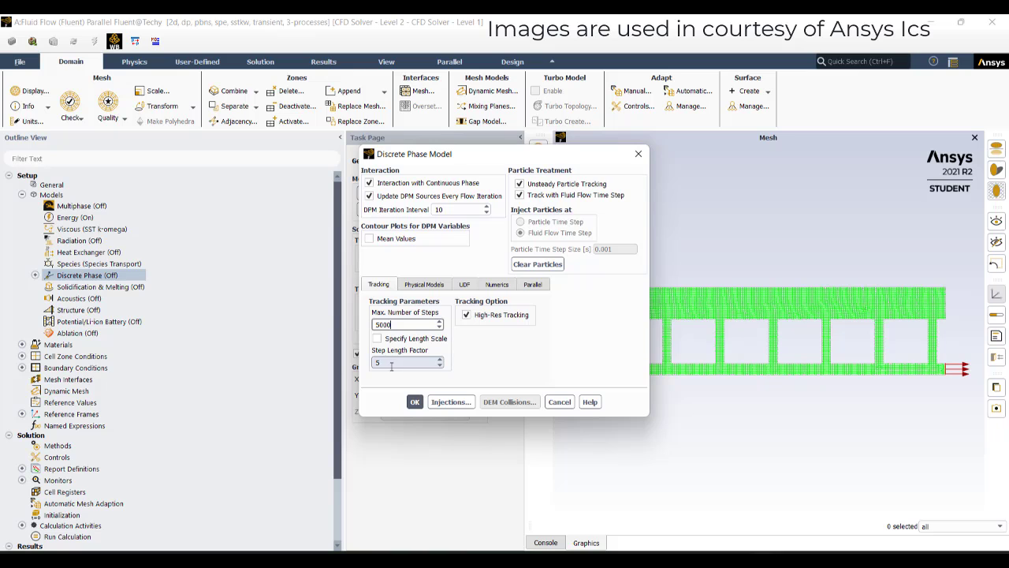
- Enable thermophoretic force, Saffman lift force, stochastic collision with coalescence, and breakup for the discrete phase, and apply the model
click(423, 285)
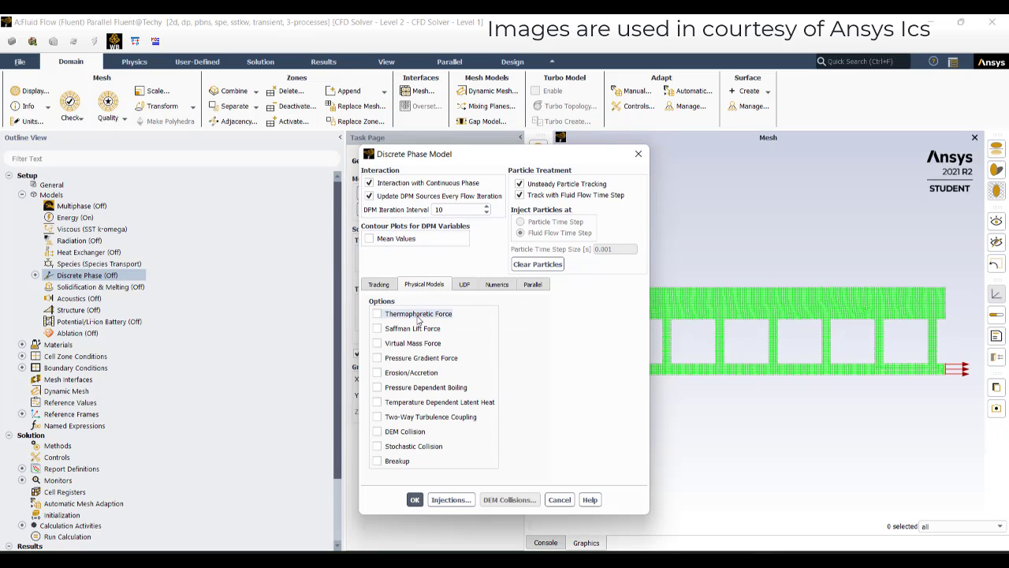
click(418, 316)
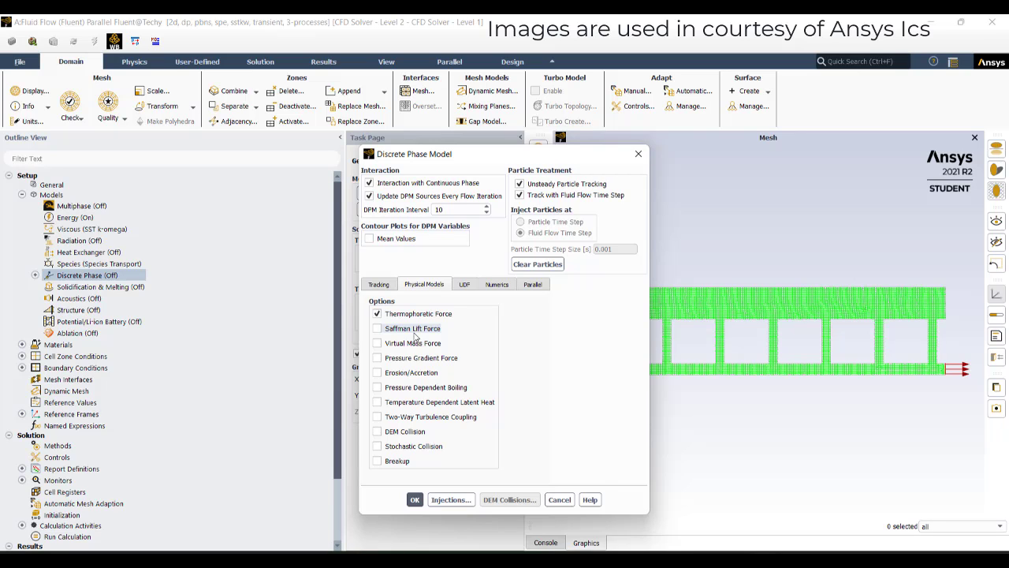
click(414, 330)
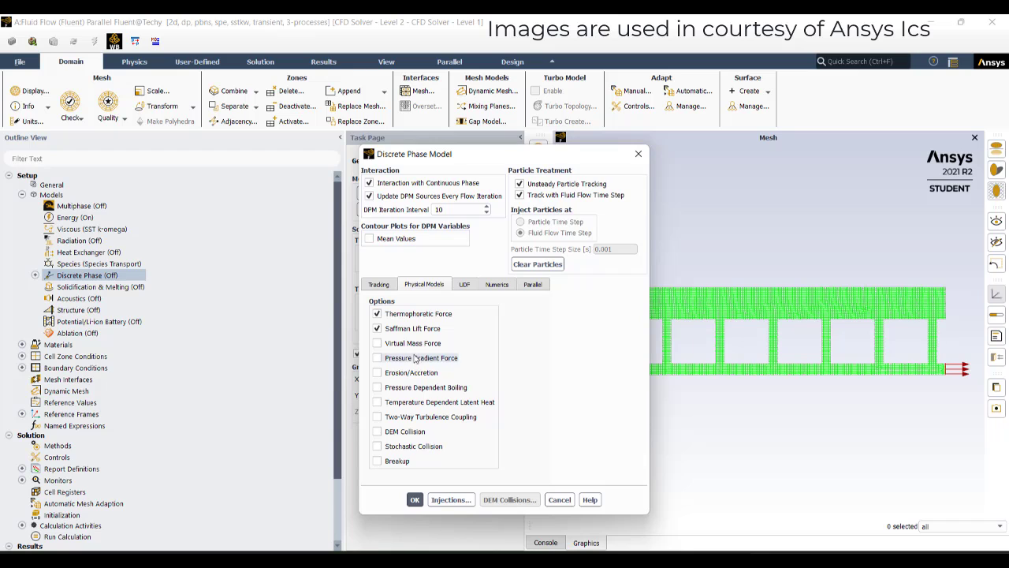
click(400, 447)
click(390, 475)
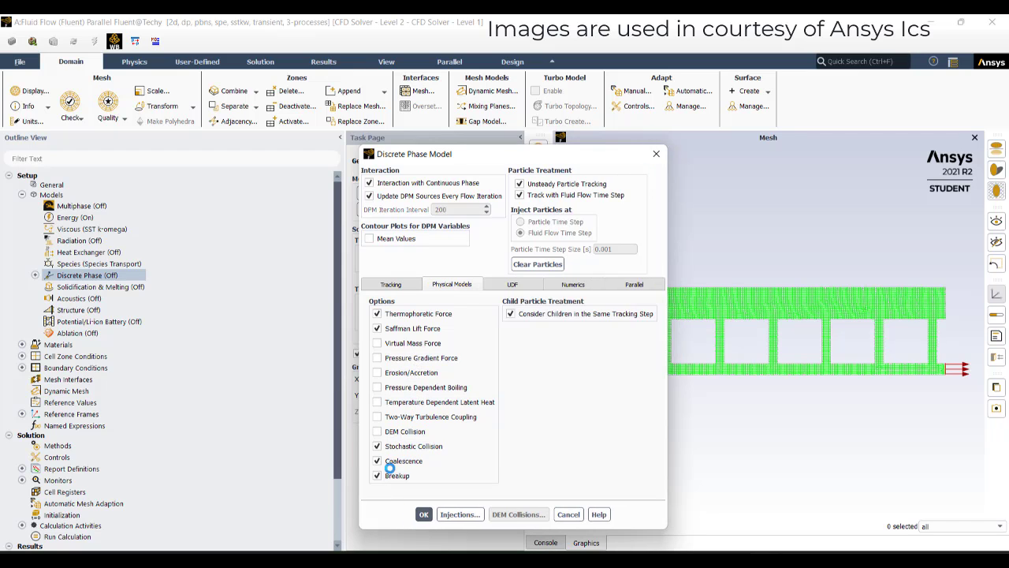
click(424, 514)
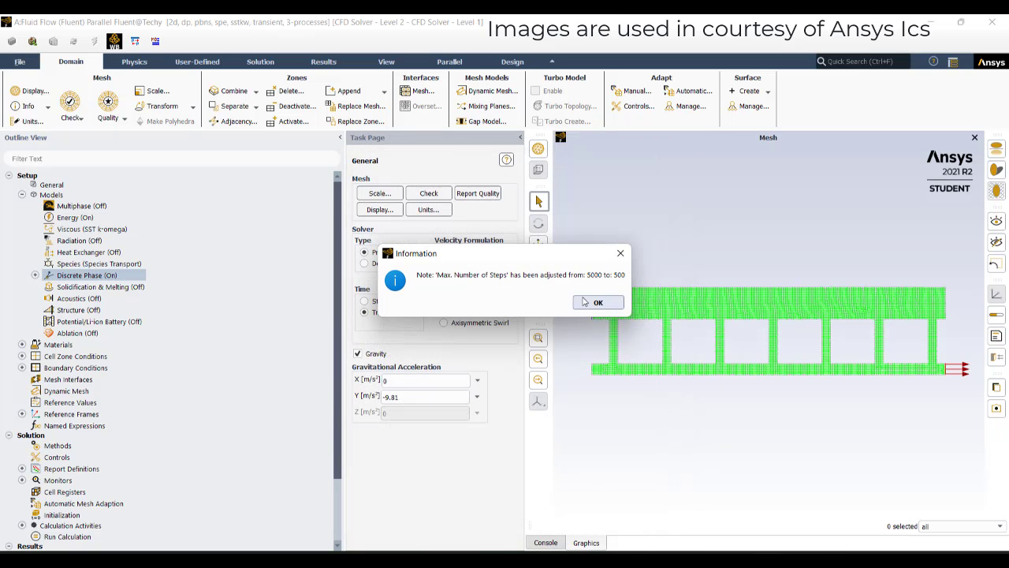
click(596, 302)
- Create a new discrete phase injection with the surface injection type and droplet particles
click(35, 275)
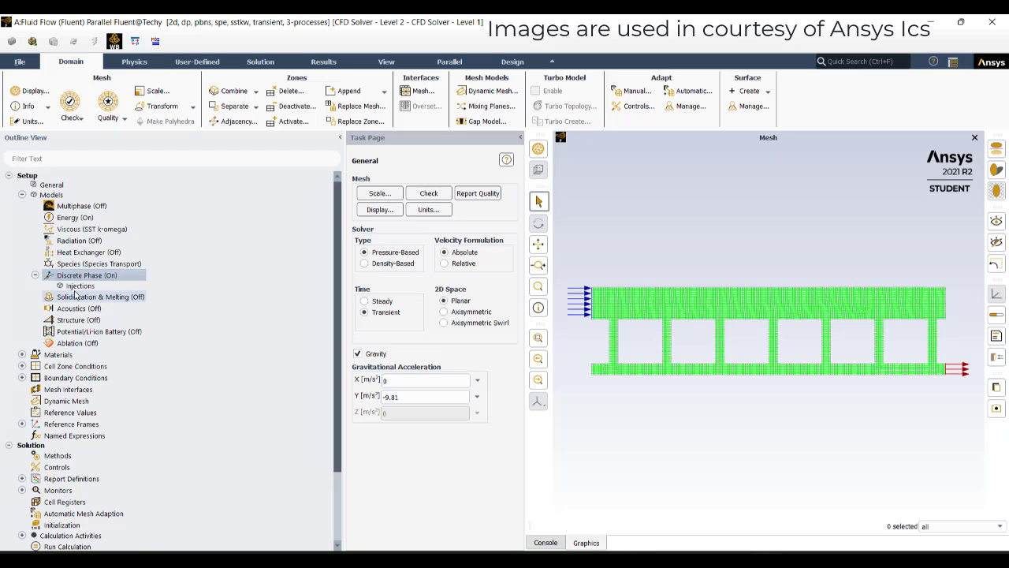
click(78, 286)
right_click(79, 286)
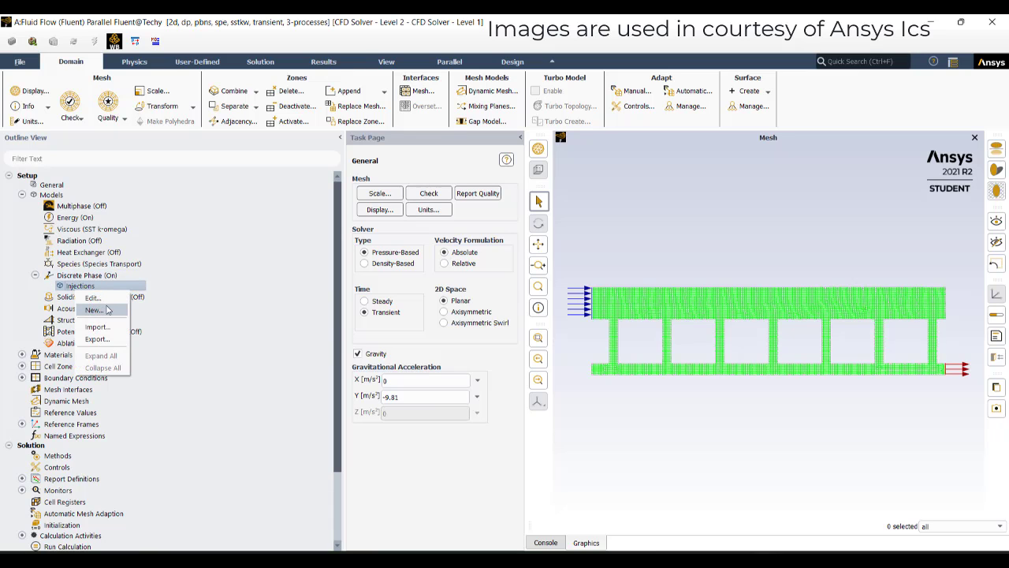
click(91, 308)
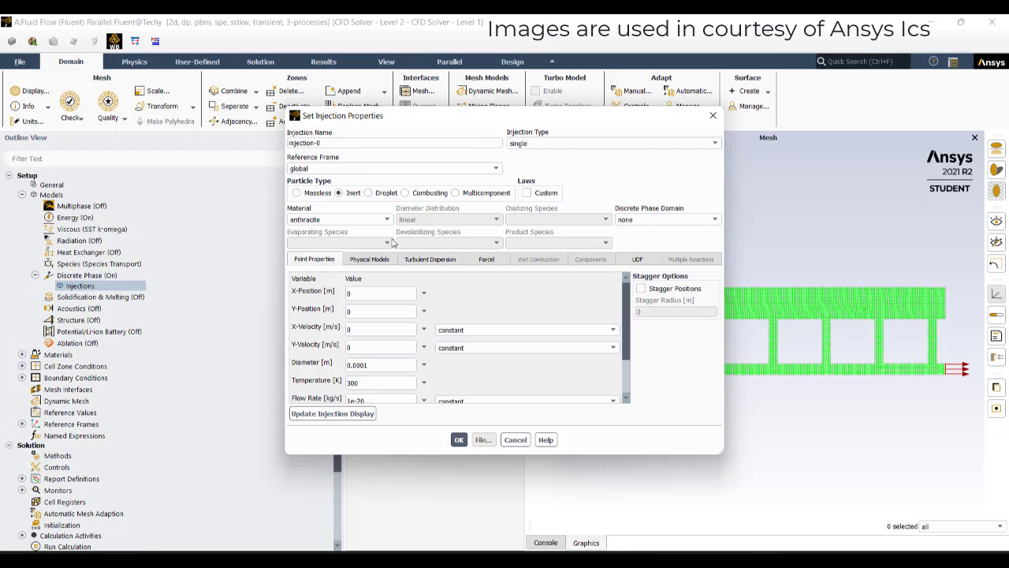
click(566, 143)
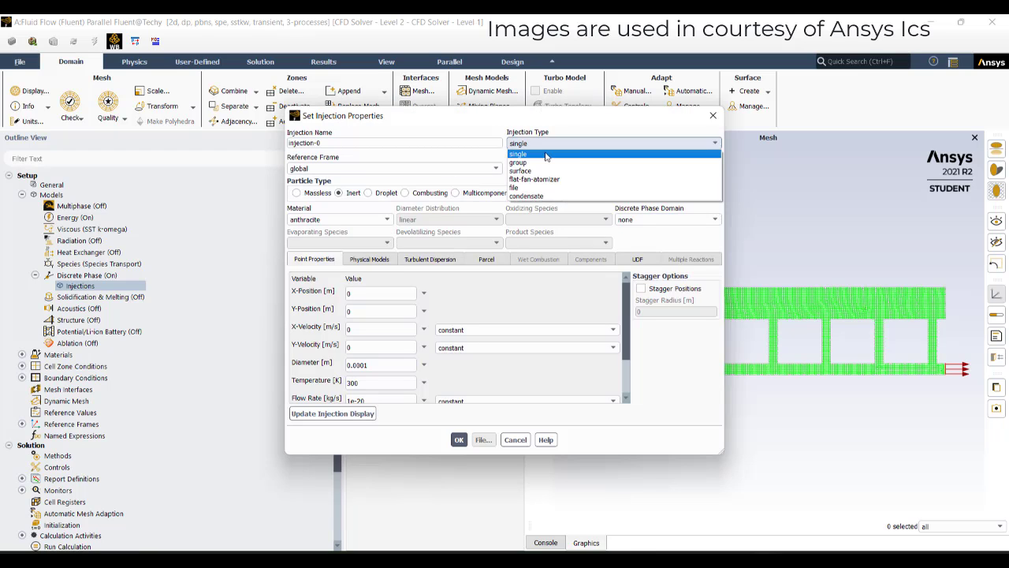
click(525, 171)
click(367, 274)
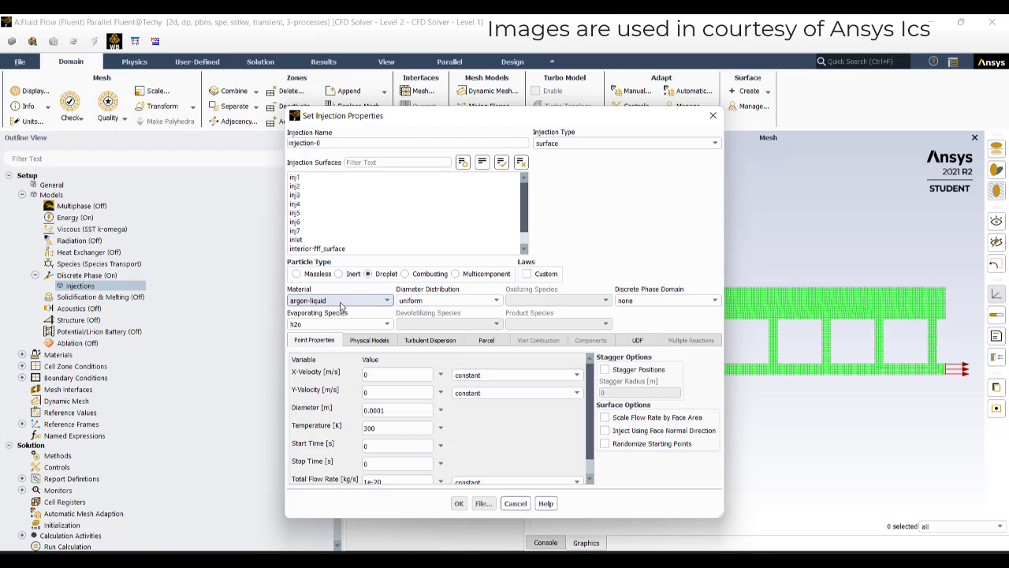
- Set the injection's droplet material to water-liquid and select surfaces inj1 through inj7 as injection surfaces
click(344, 303)
scroll(329, 370, down, 4)
click(306, 379)
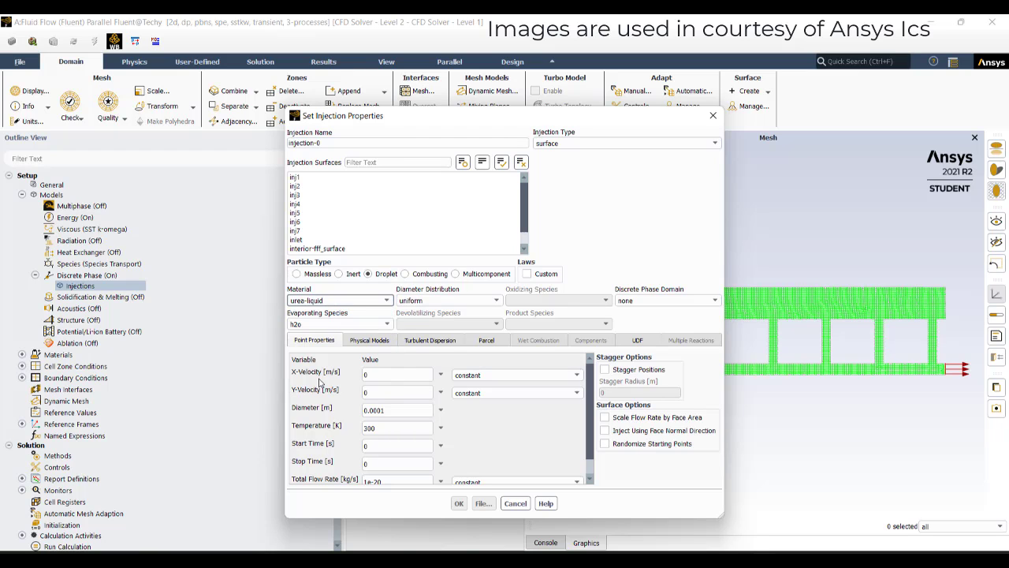
click(339, 300)
click(328, 386)
click(304, 178)
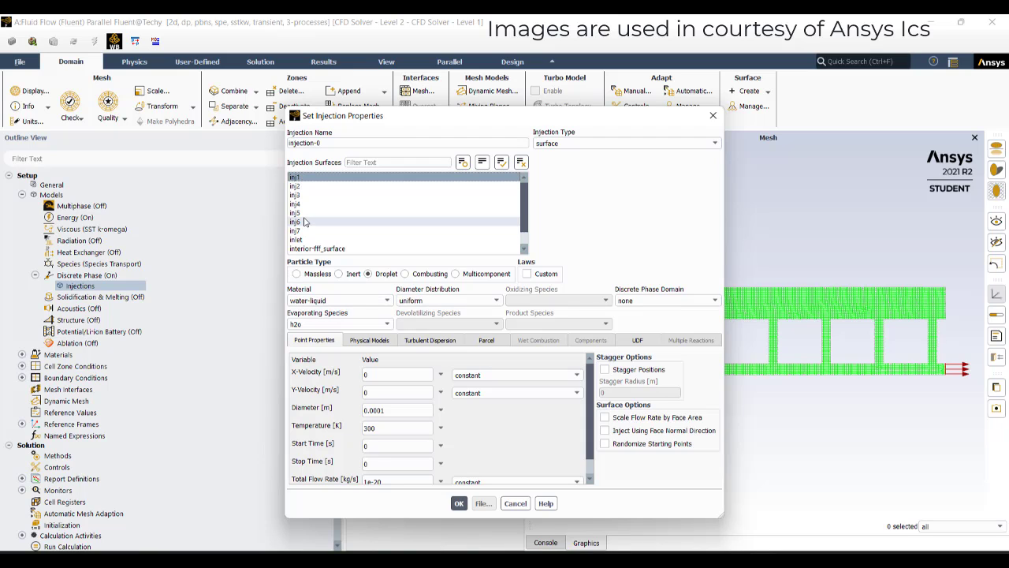
shift+click(303, 224)
shift+click(322, 232)
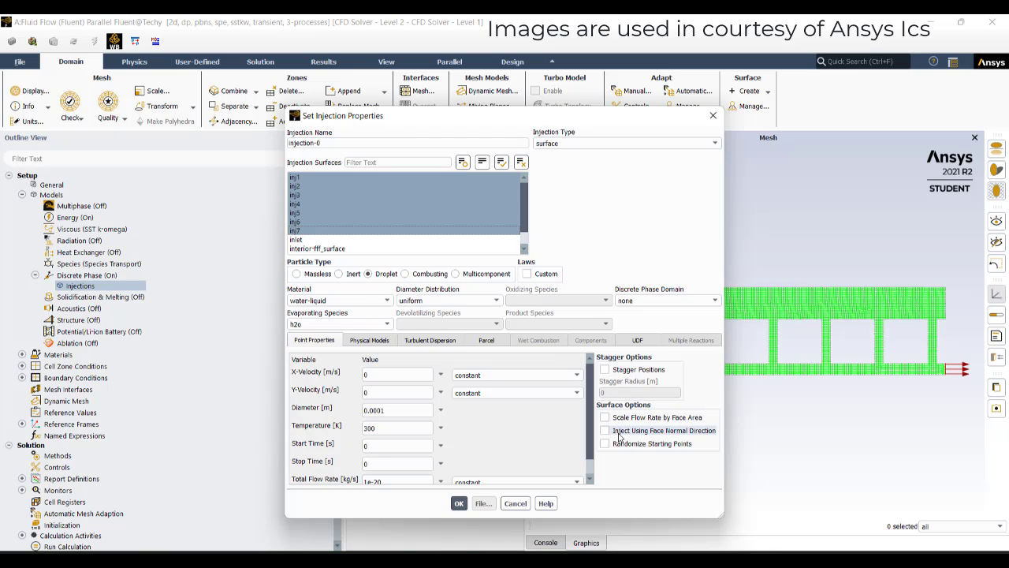
- Inject along the face normal with randomized starting points, stop time 5 s, velocity magnitude 0.3 m/s and total flow rate 1e-8 kg/s
click(620, 433)
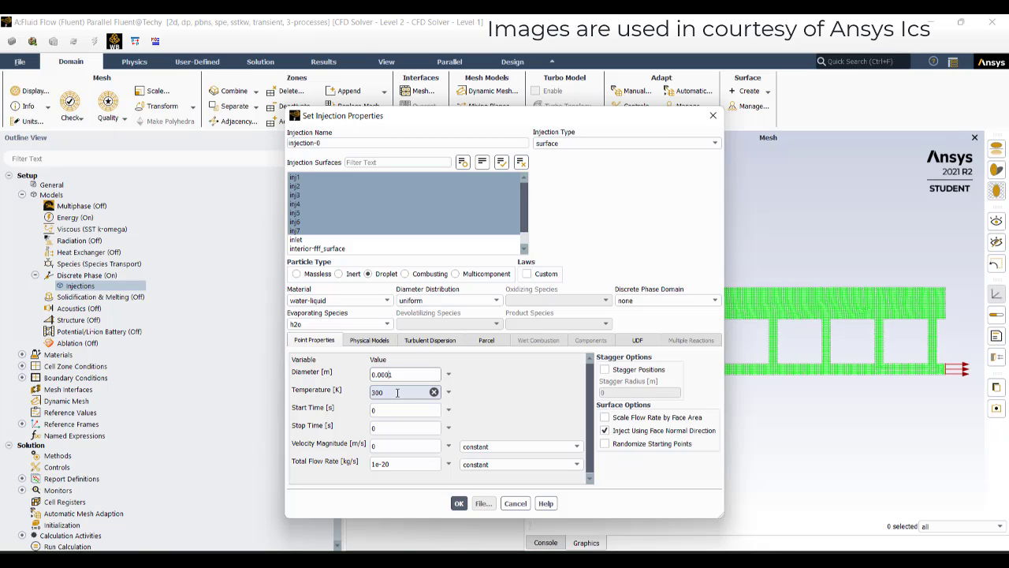
double_click(378, 427)
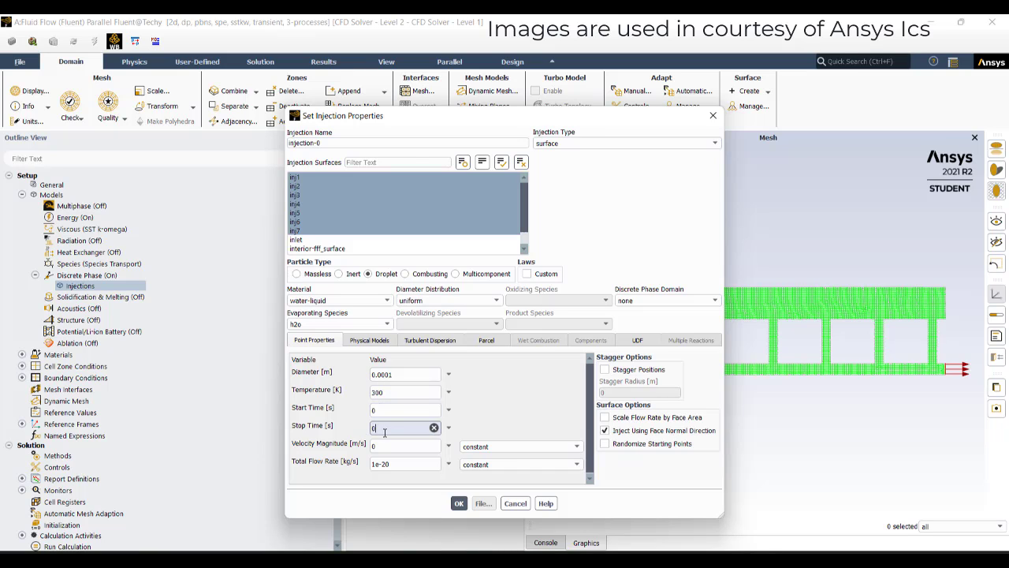
text(5)
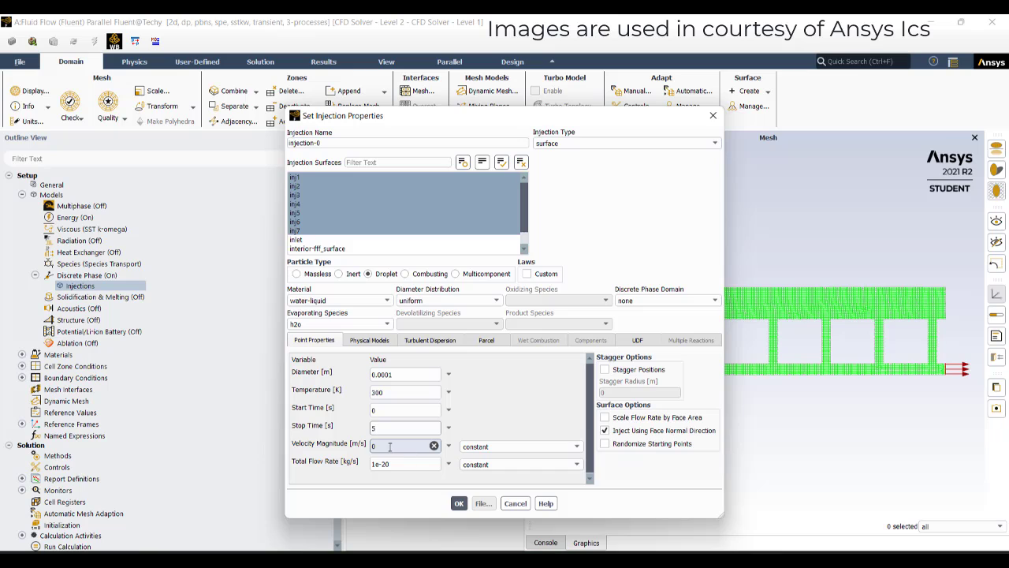
click(388, 447)
text(.3)
click(395, 465)
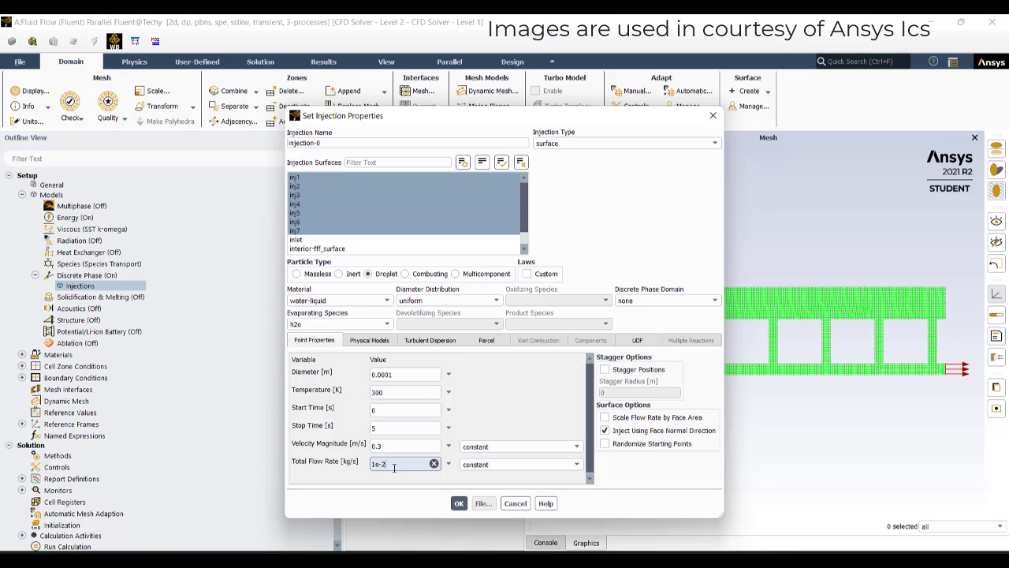
text(8)
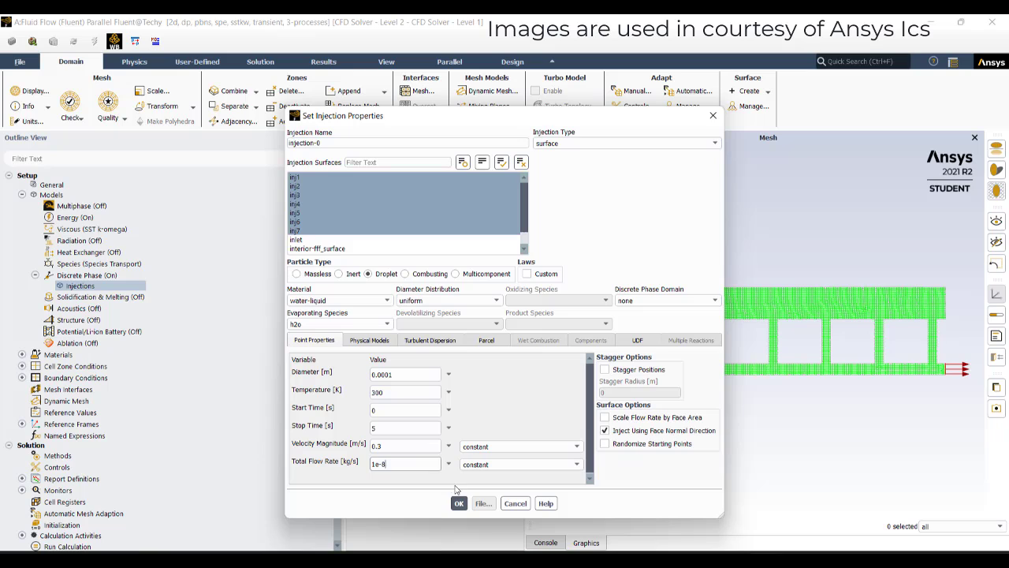
click(614, 446)
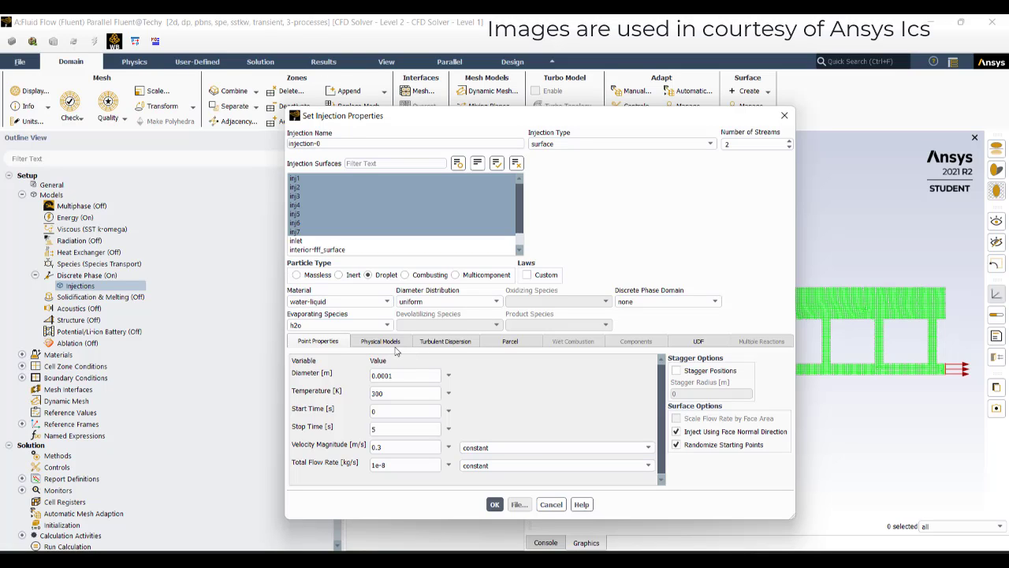
- Review the injection's breakup settings and set its parcel release method to constant-number with 4 particles per parcel
click(395, 344)
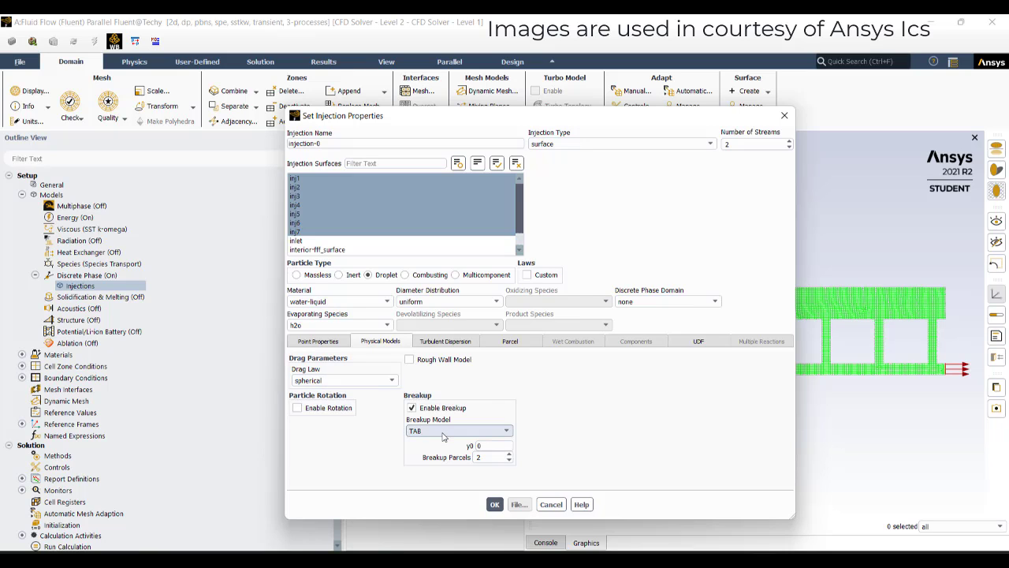
click(513, 342)
click(340, 381)
click(325, 397)
double_click(321, 404)
text(4)
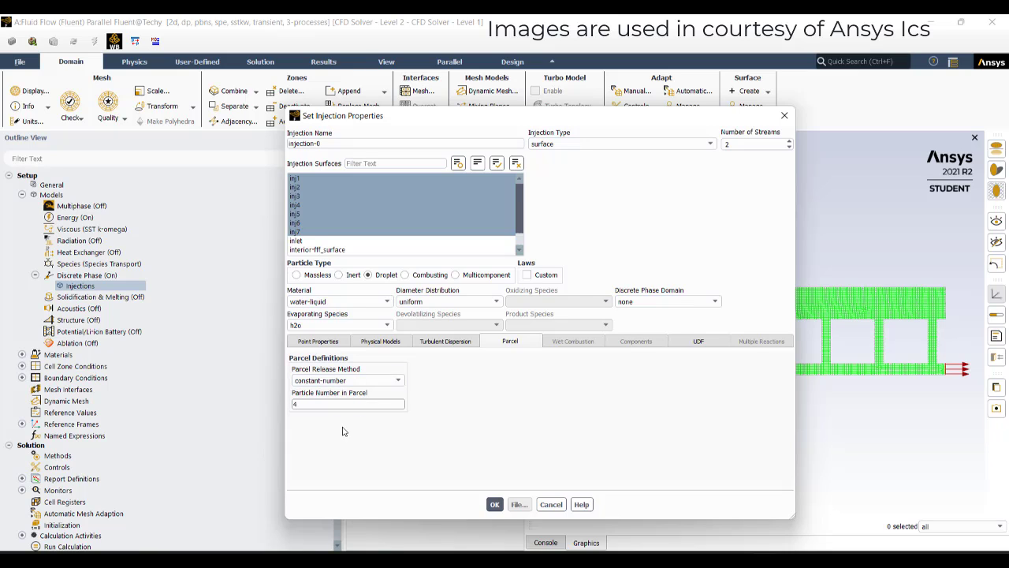
- Set the injection's number of streams to 4 and accept the injection properties
click(788, 141)
click(789, 141)
click(493, 508)
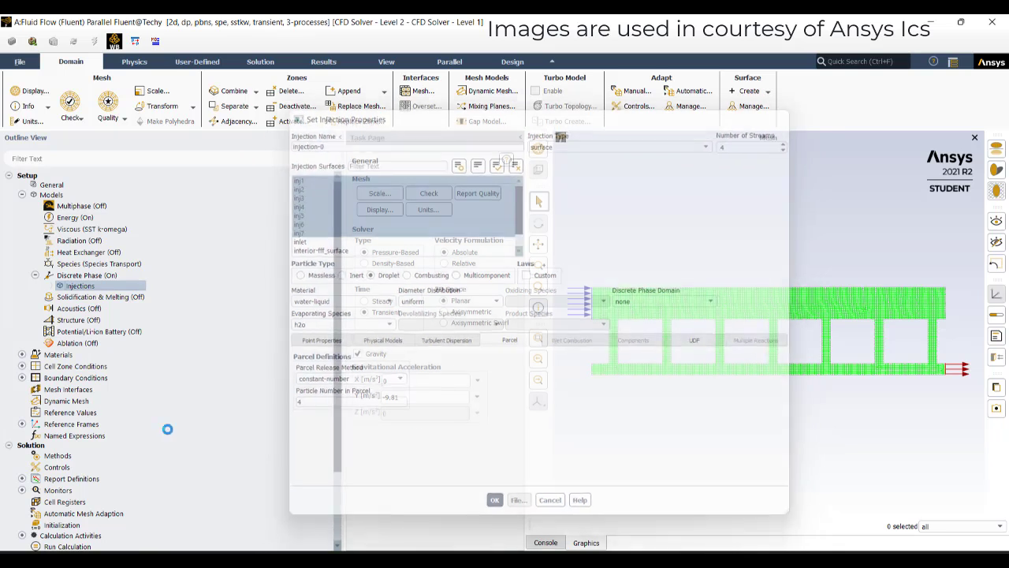
- Examine the momentum and turbulence settings of the inlet's velocity boundary condition
click(22, 354)
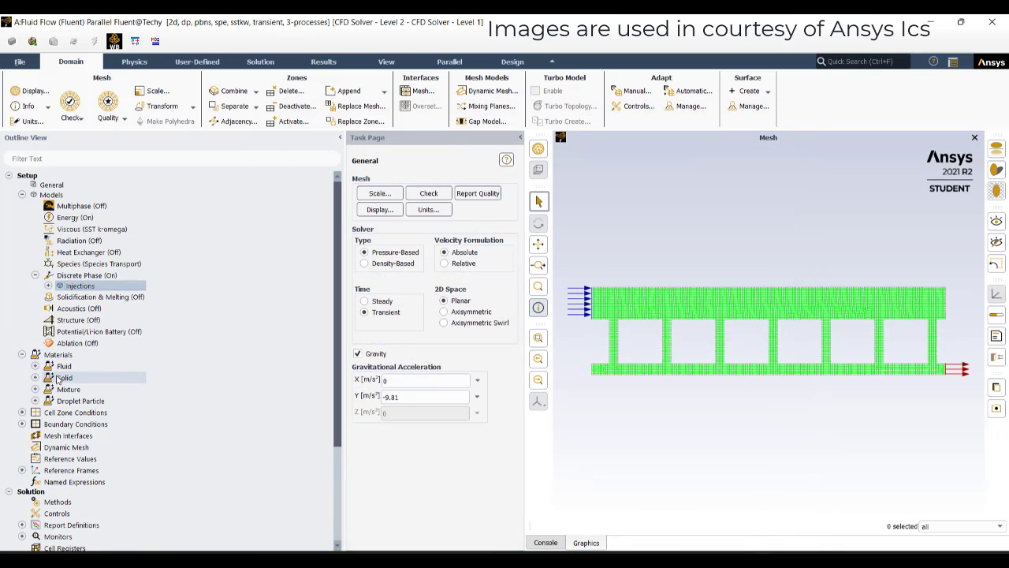
click(22, 412)
click(22, 435)
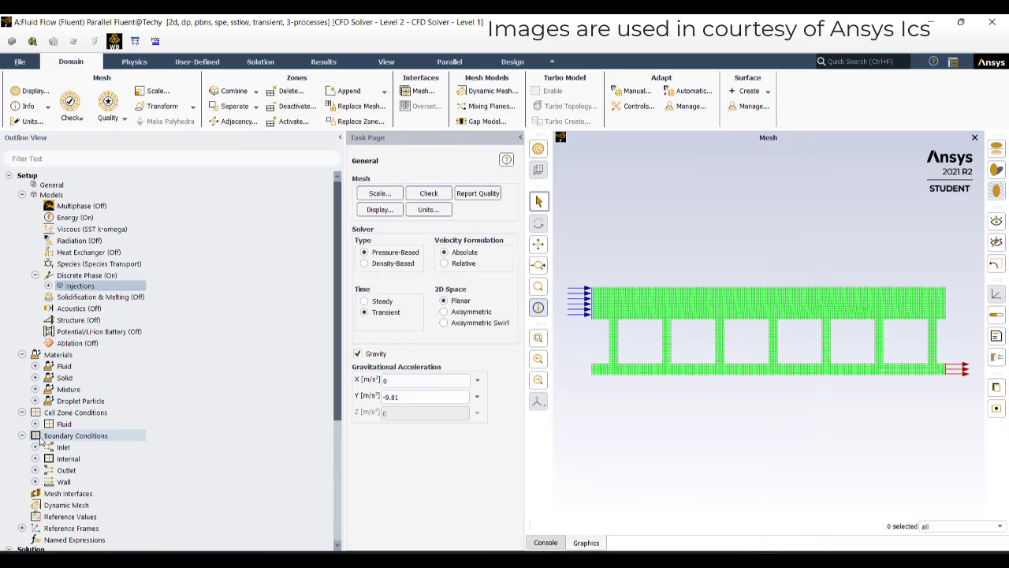
double_click(79, 458)
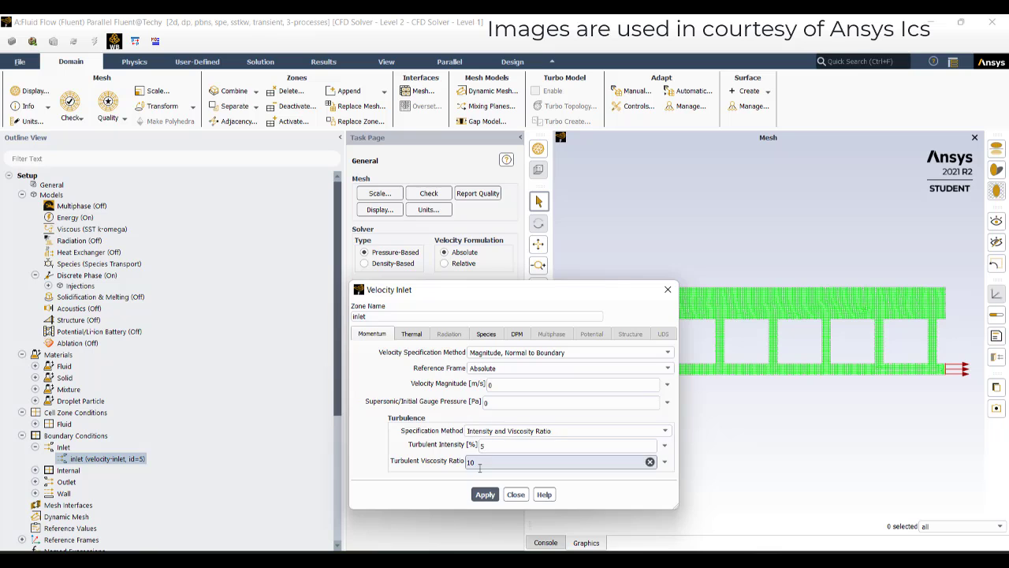
click(516, 494)
- In the standard solution initialization, set the initial h2o value to 0.1 and the o2 value to 0.9
scroll(95, 473, down, 5)
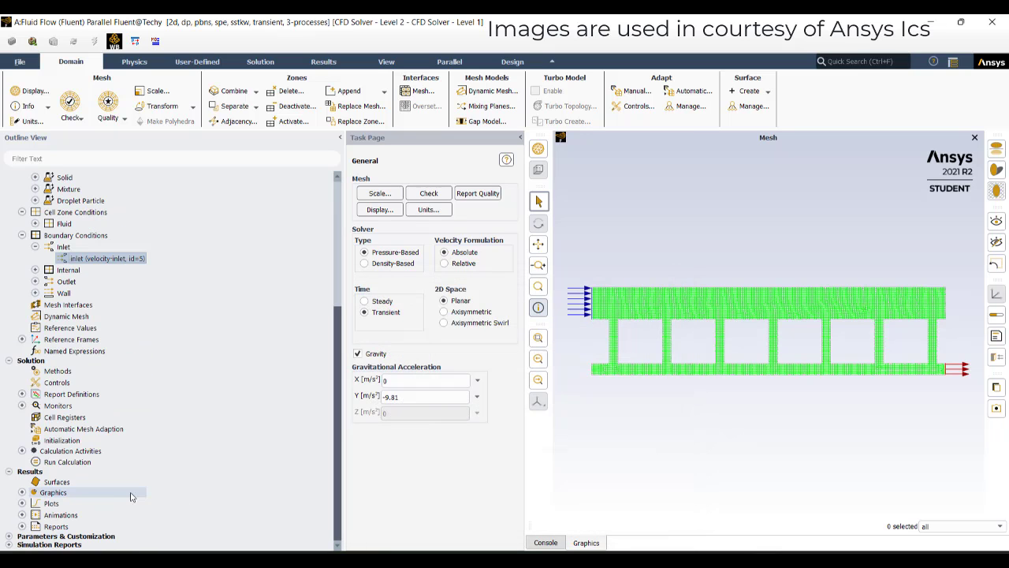
click(63, 440)
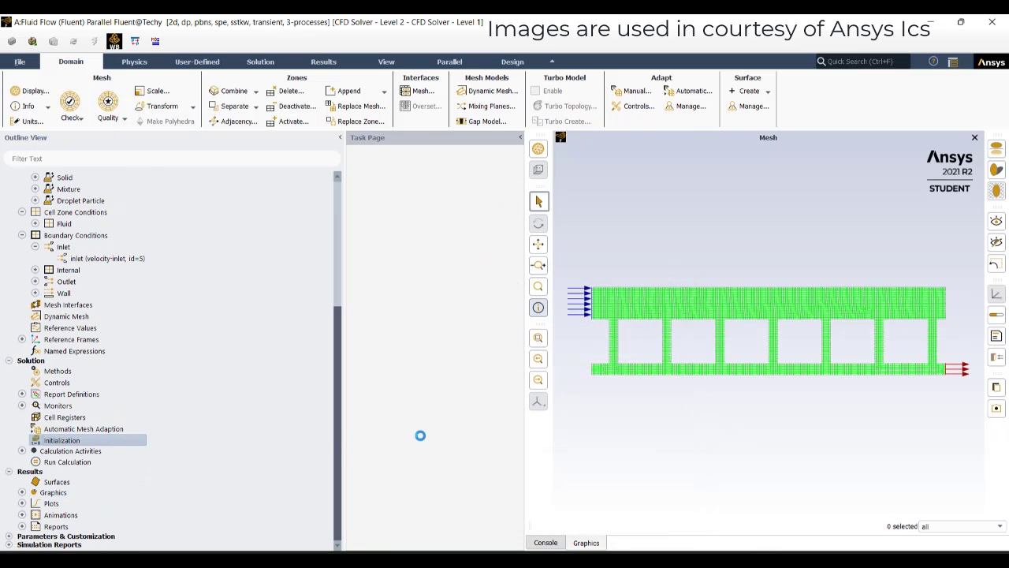
scroll(370, 438, down, 2)
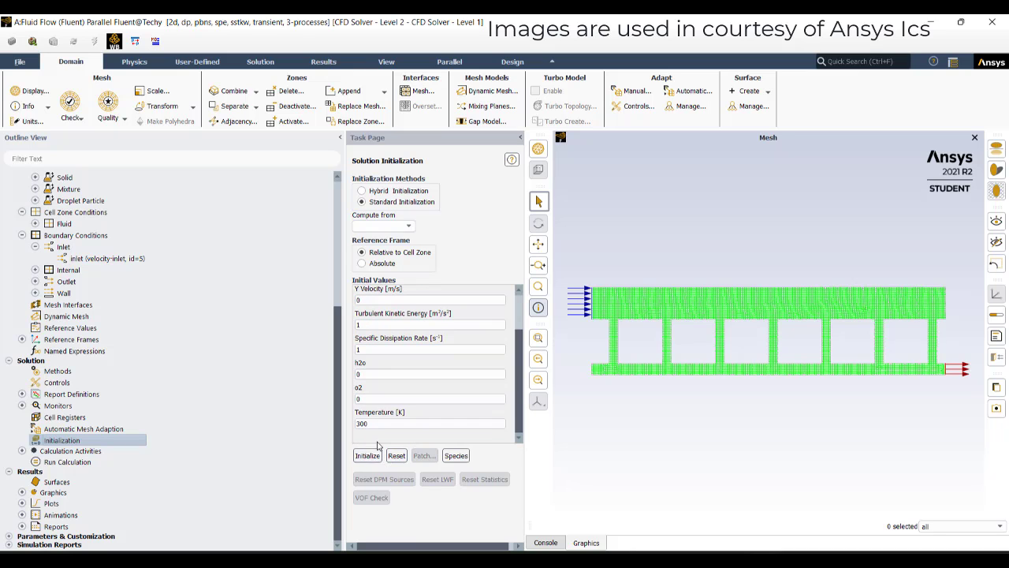
click(377, 372)
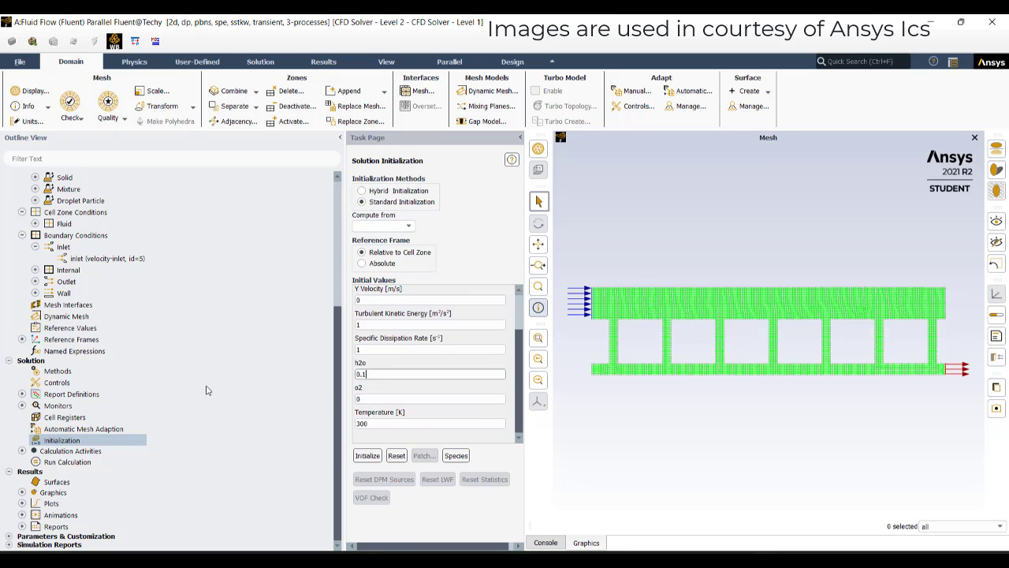
click(367, 399)
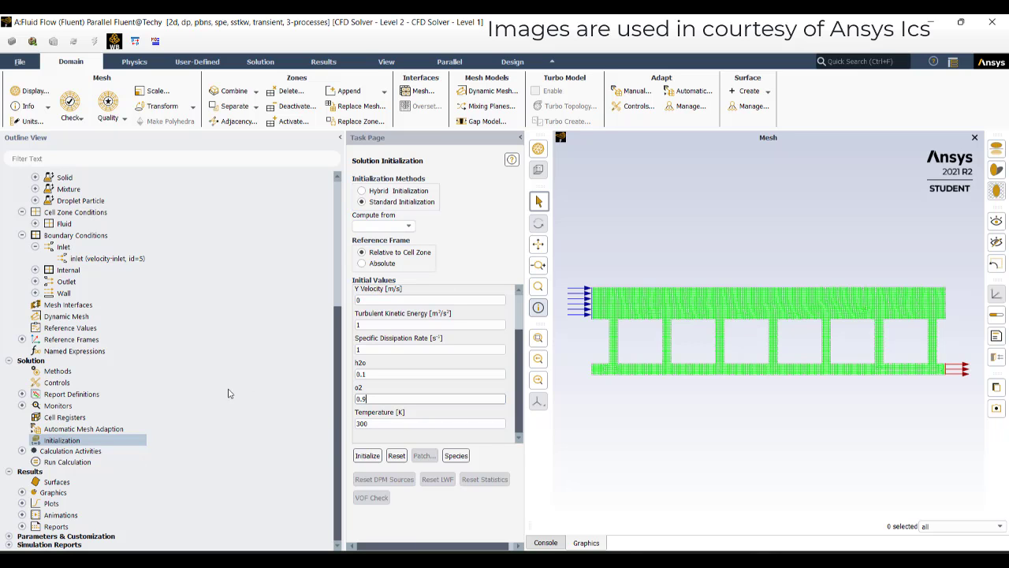
- Edit the mixture-template material's species list and remove o2 and n2 from the selected species
scroll(165, 366, up, 4)
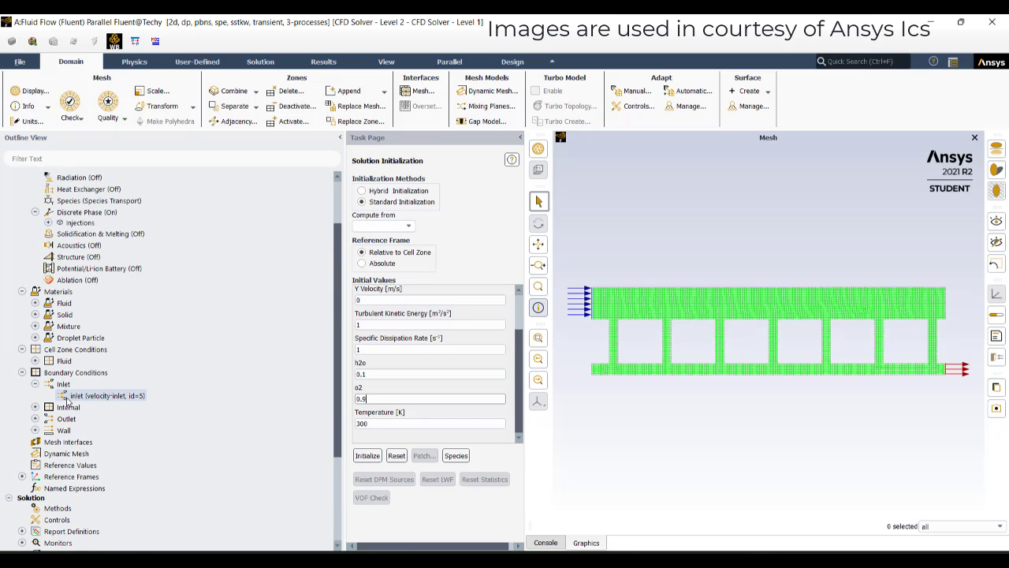
click(35, 325)
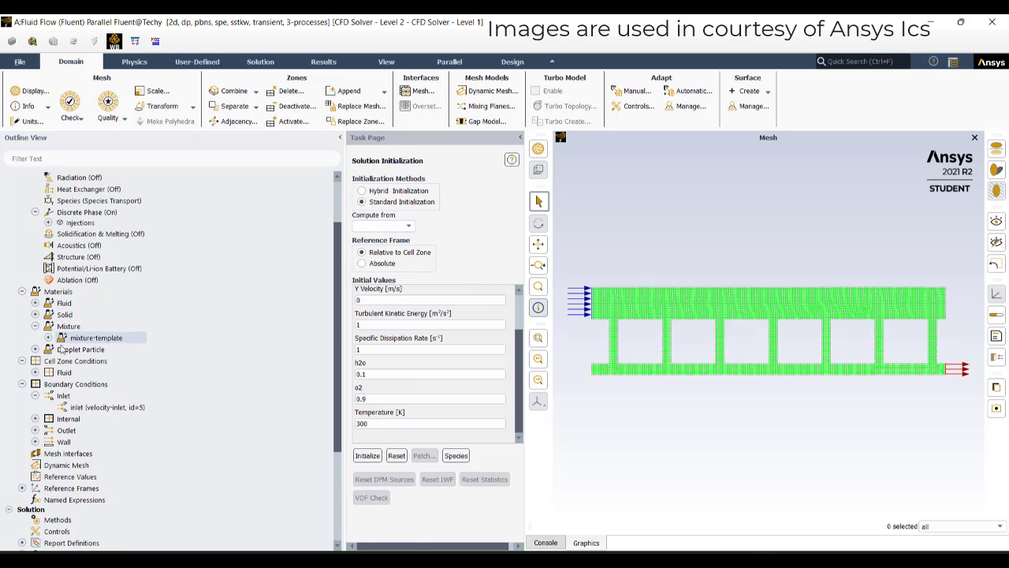
double_click(87, 337)
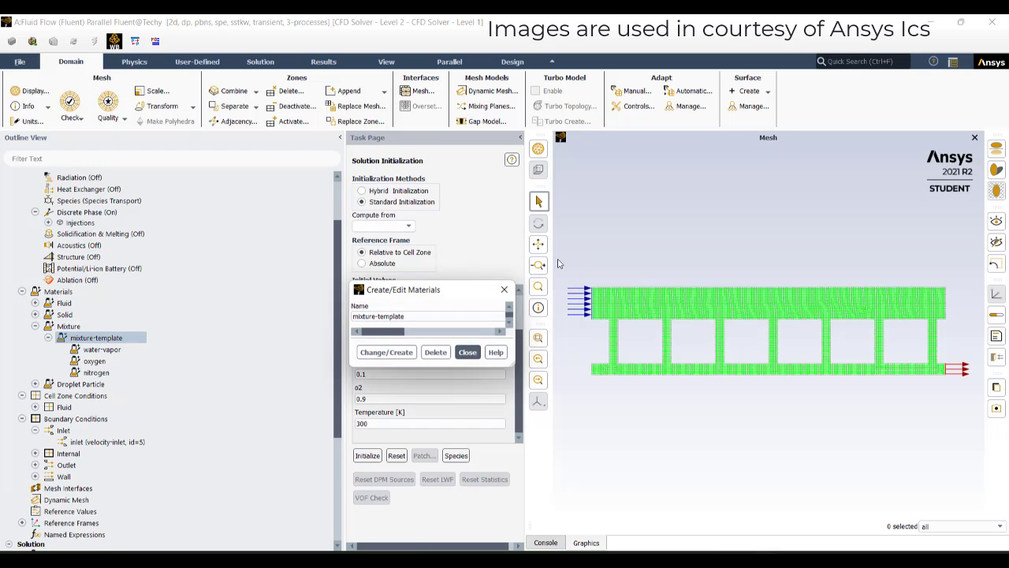
click(661, 260)
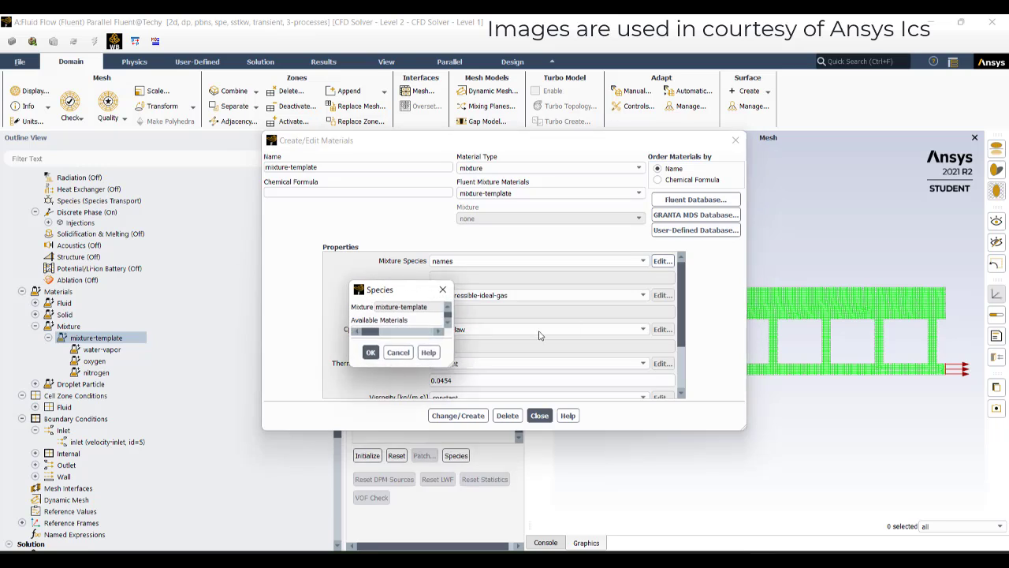
click(550, 340)
click(587, 388)
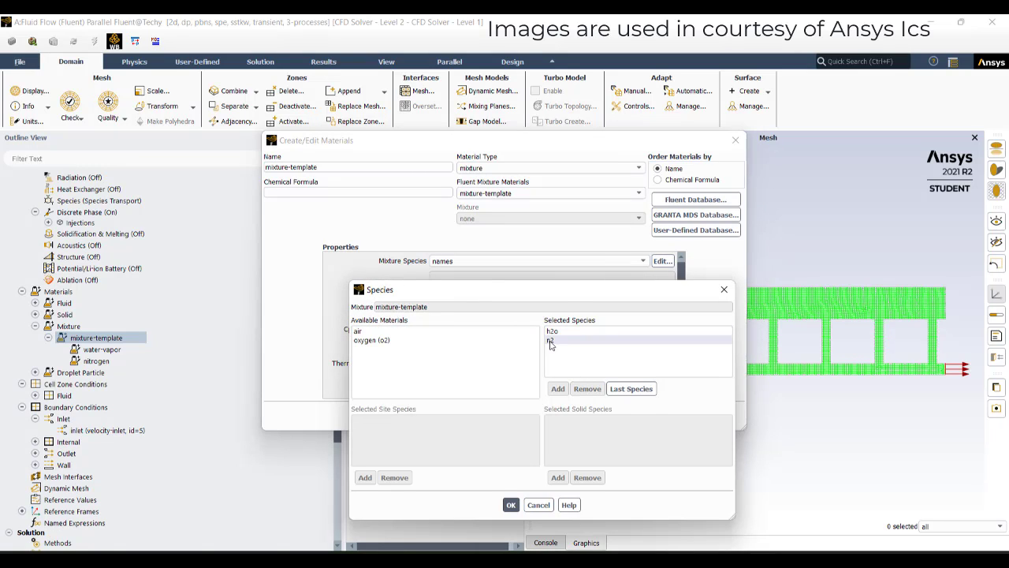
click(551, 340)
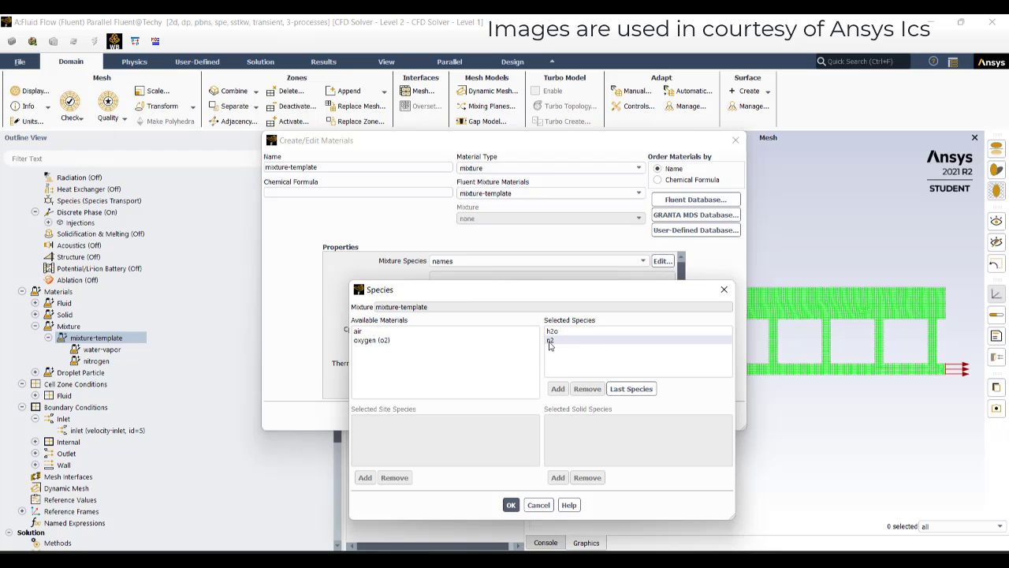
click(587, 388)
- Add air to the mixture-template's selected species and apply the material change
click(399, 332)
click(557, 389)
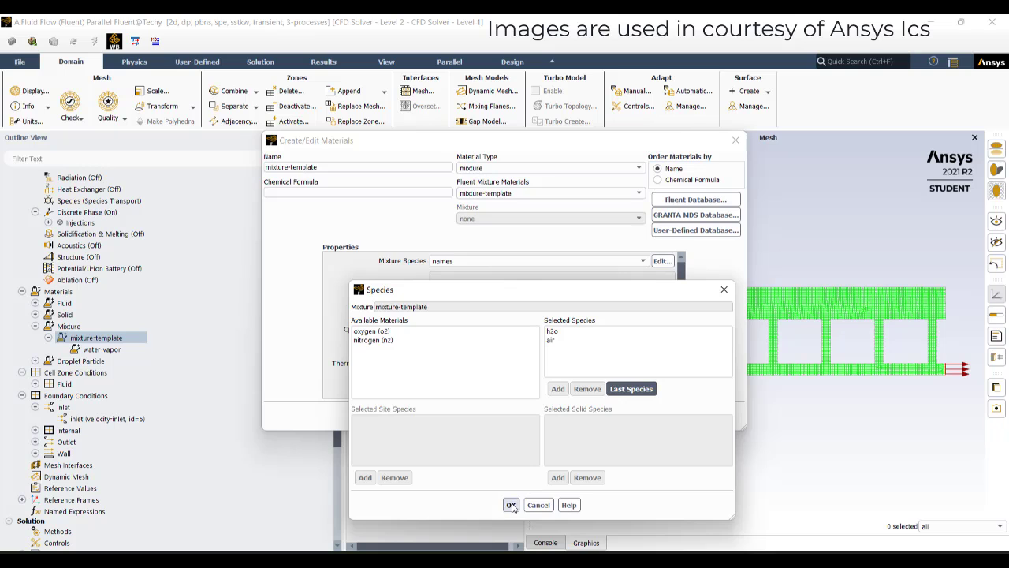
key(Return)
click(473, 415)
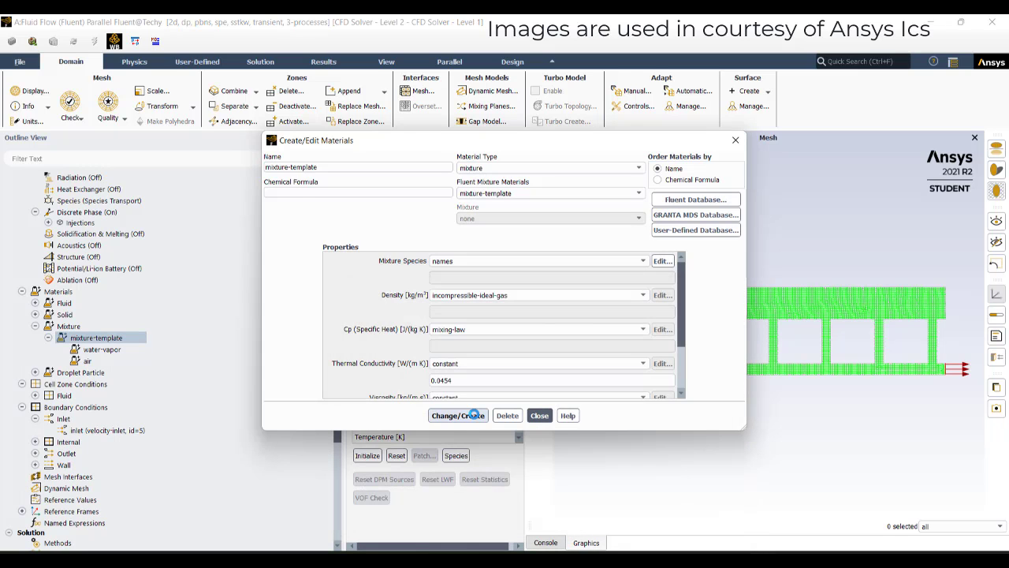
click(540, 414)
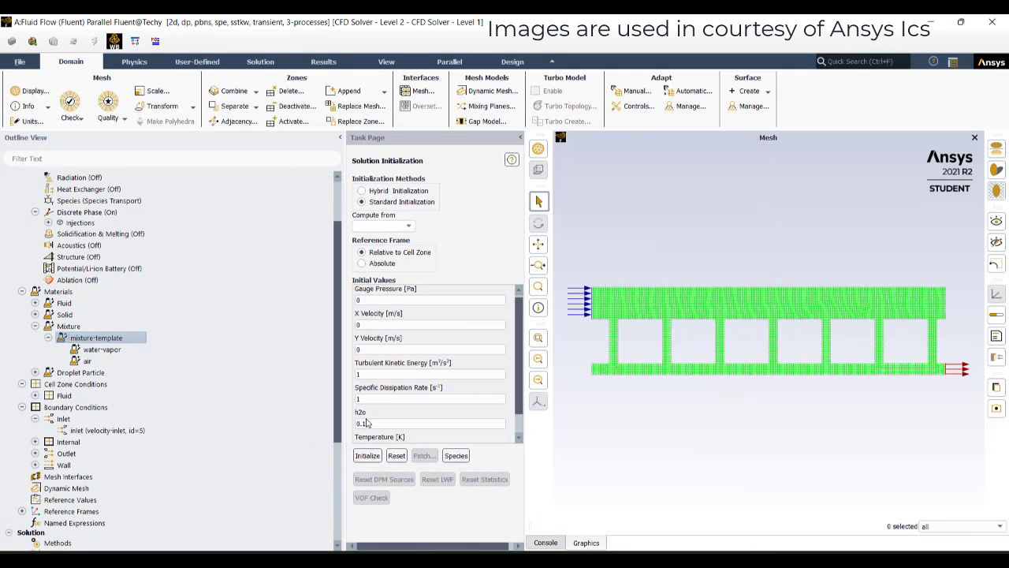
scroll(407, 420, down, 1)
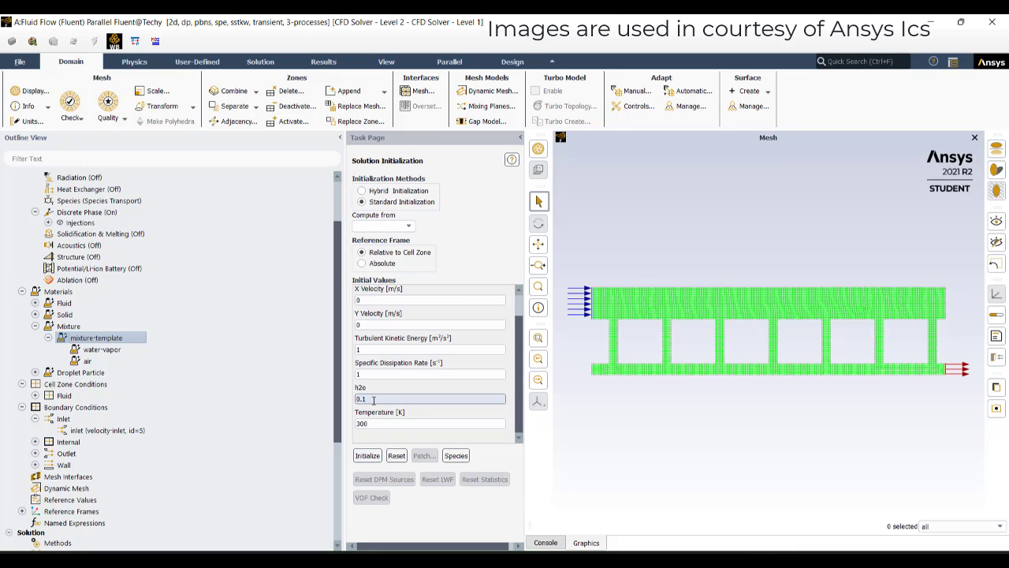
- Initialize the solution and set the transient run to 1000 time steps with a time step size of 0.001 s
click(372, 462)
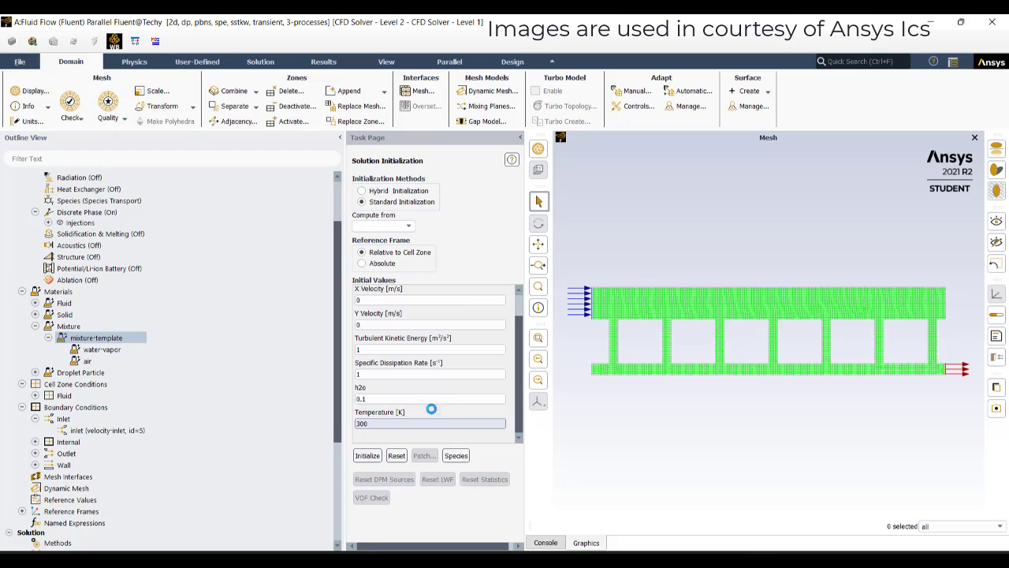
scroll(162, 480, down, 5)
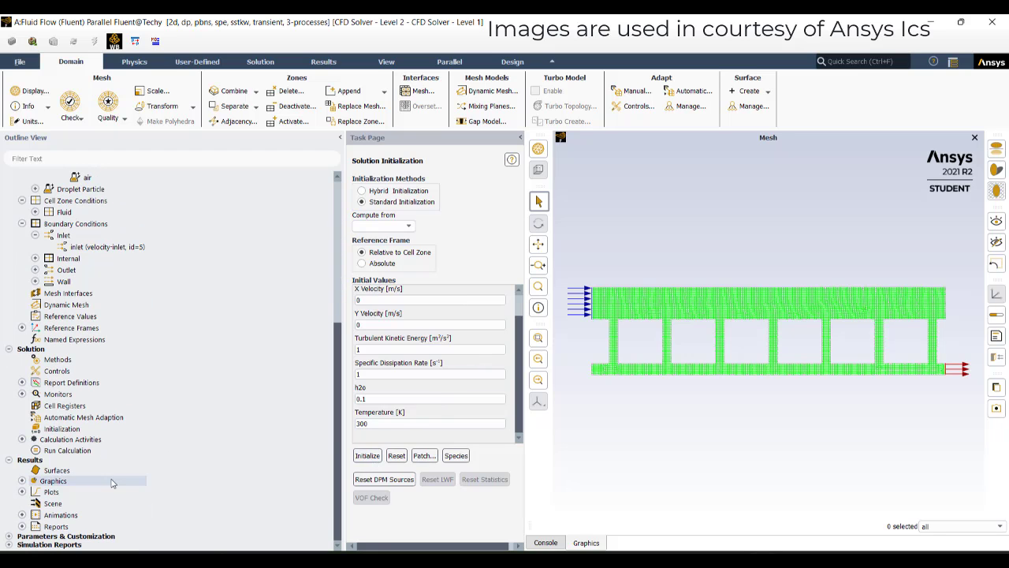
click(85, 450)
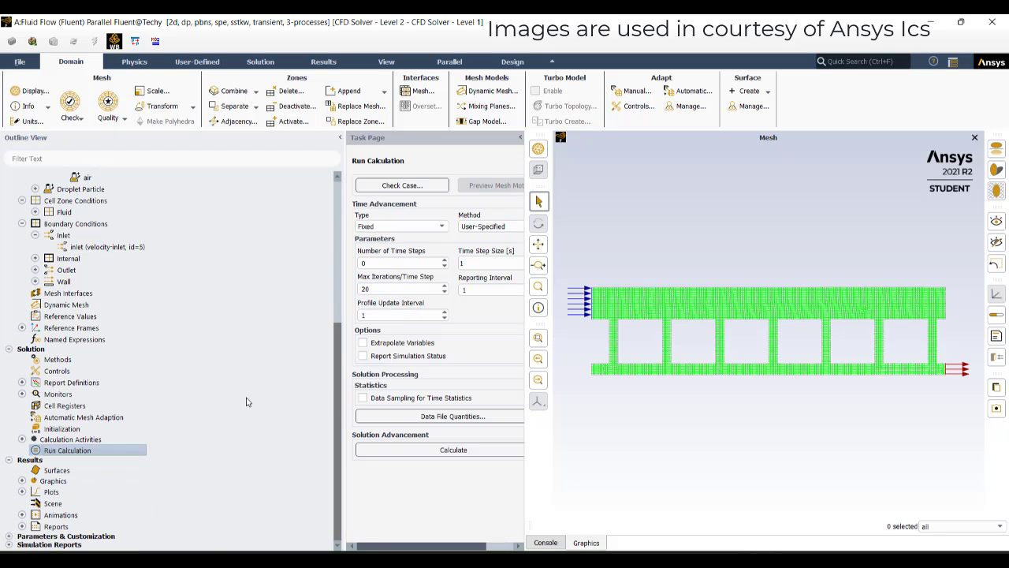
double_click(376, 263)
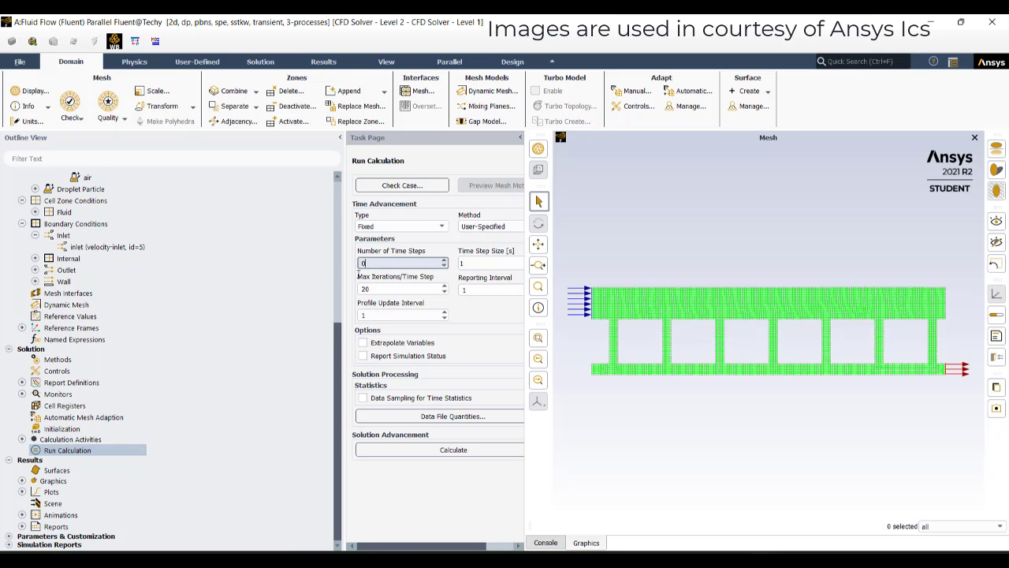
text(1000)
click(480, 261)
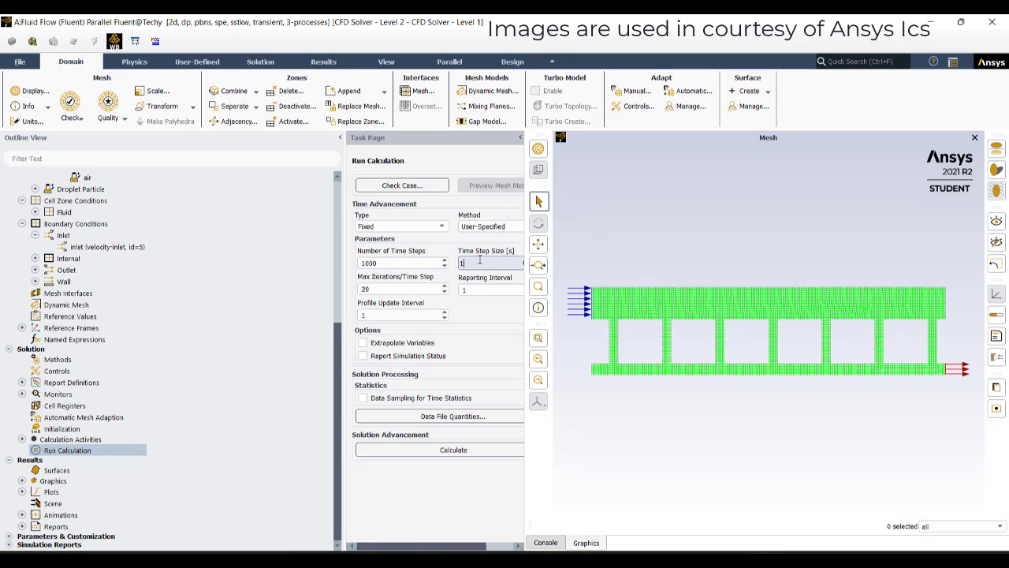
double_click(479, 262)
text(0.001)
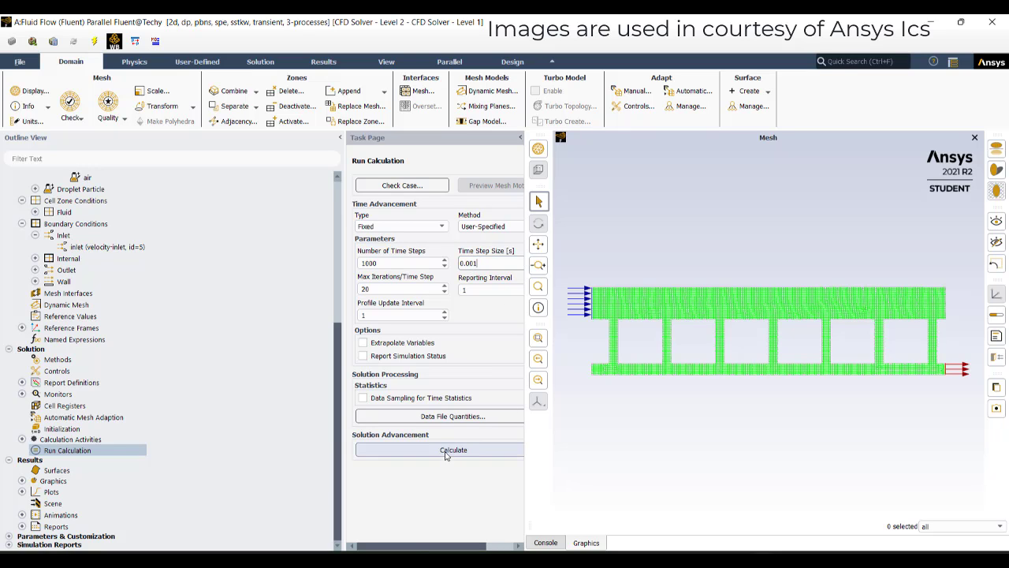
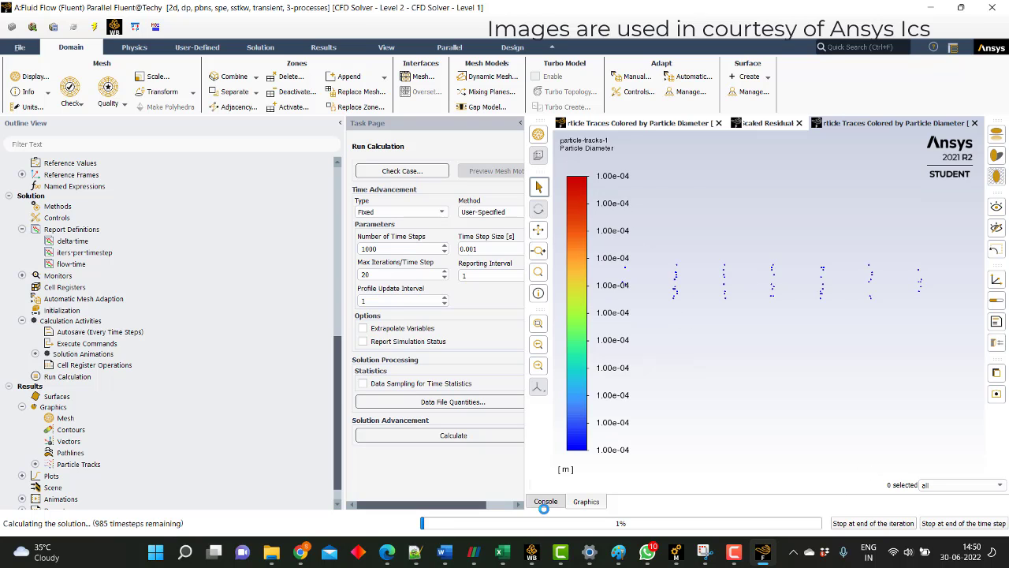
- Stop the running calculation at the end of the current time step and inspect the particle traces colored by particle diameter
click(543, 503)
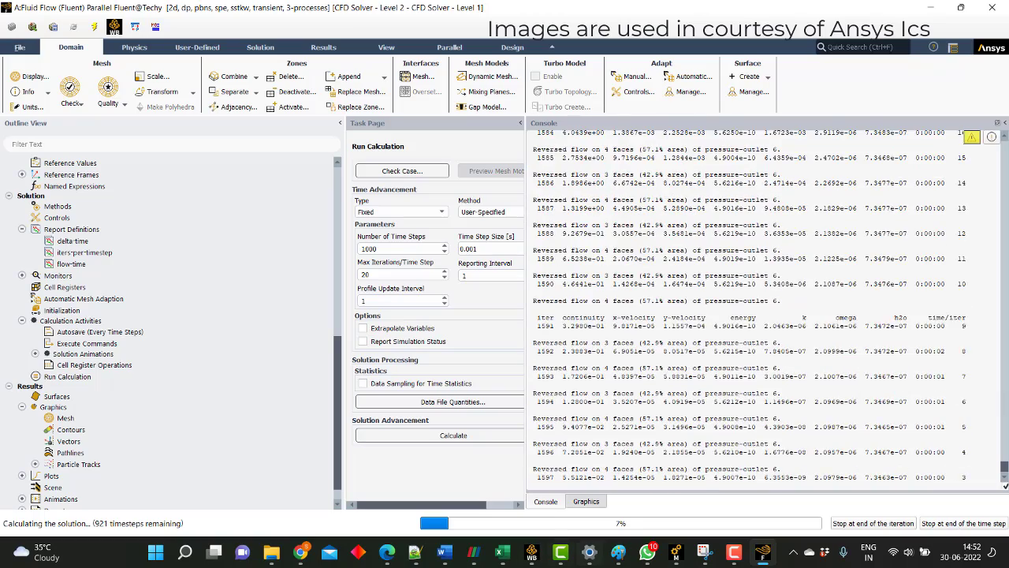
click(590, 502)
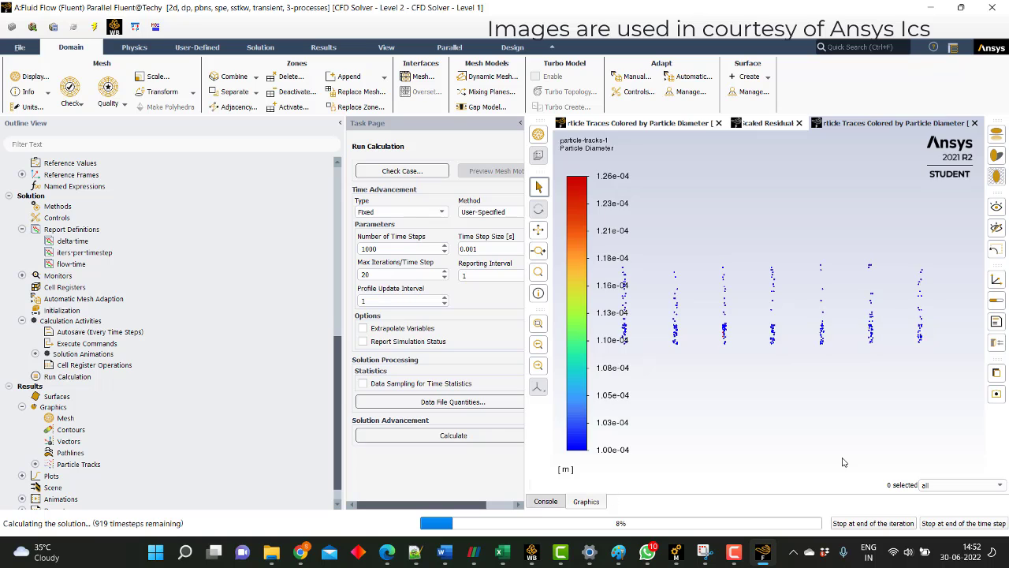
click(978, 523)
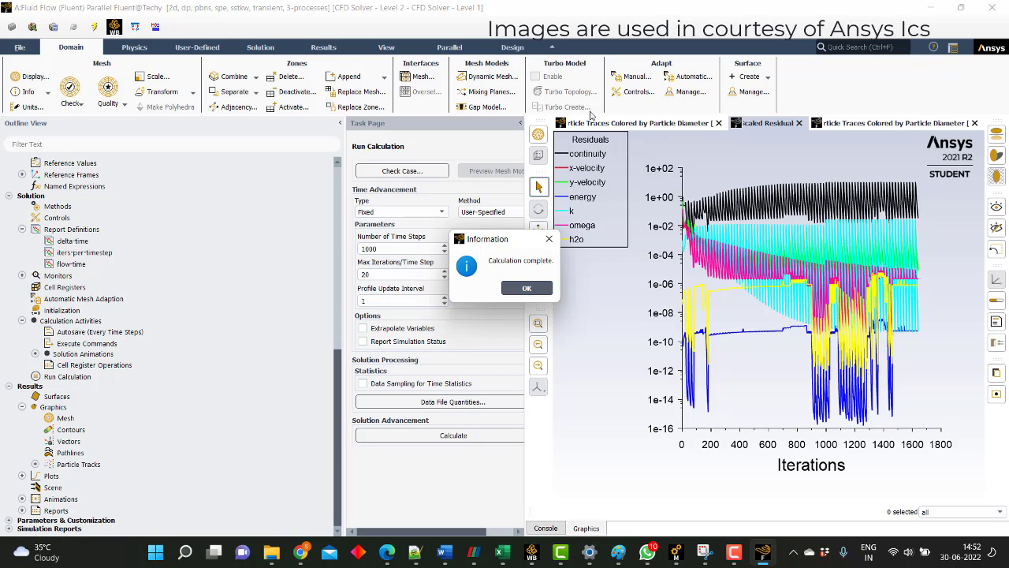
click(527, 289)
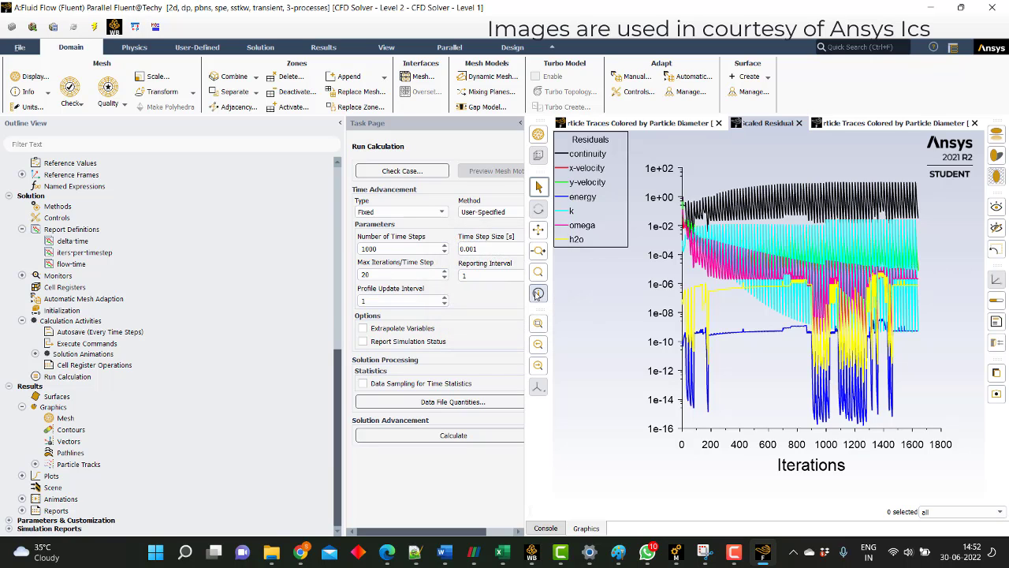
click(888, 123)
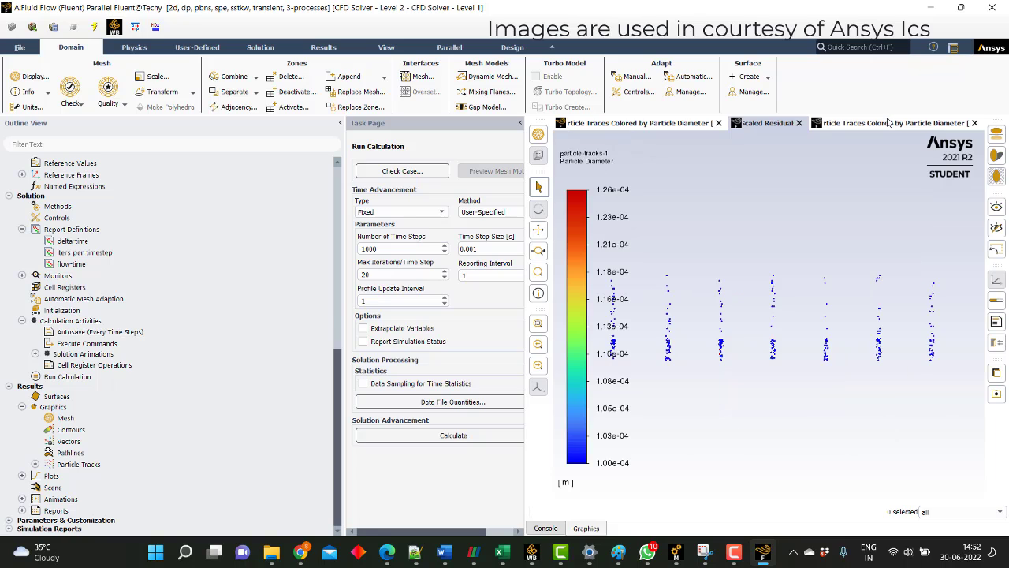
scroll(737, 339, down, 2)
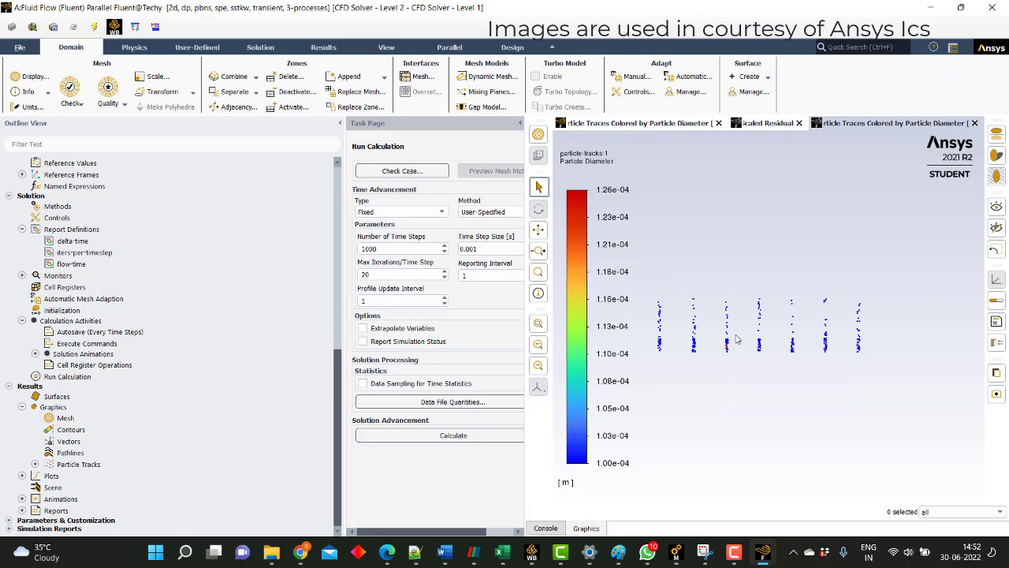
scroll(756, 347, up, 3)
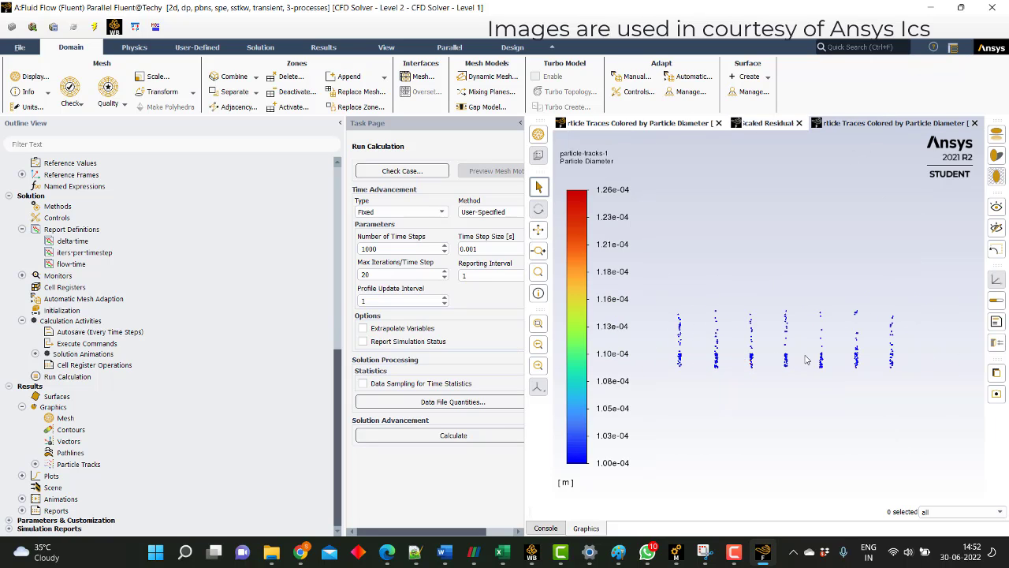
scroll(812, 359, down, 2)
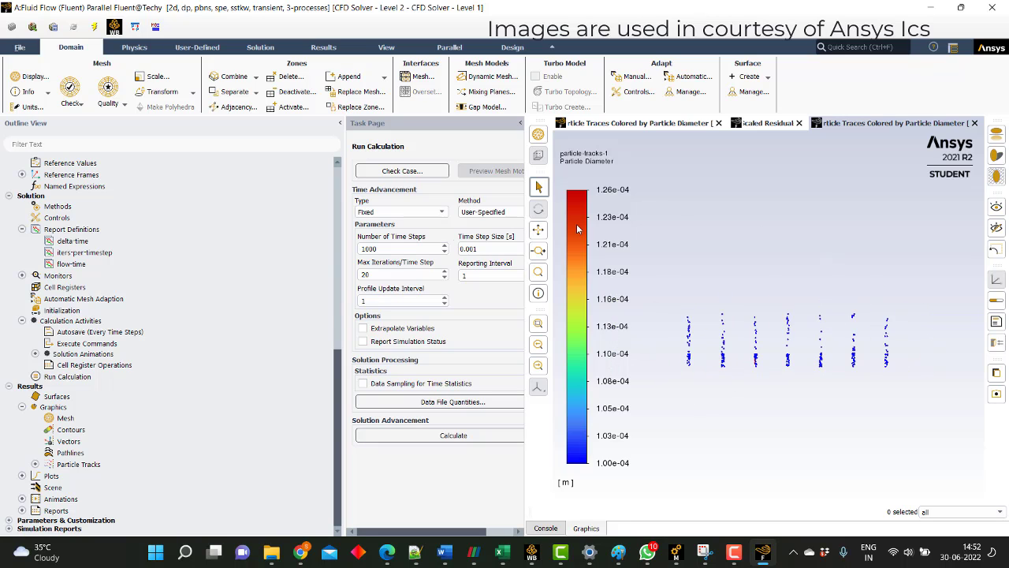
- In the inlet's velocity boundary condition, set the temperature to 360 K and the h2o mass fraction to 0.1
scroll(87, 308, up, 5)
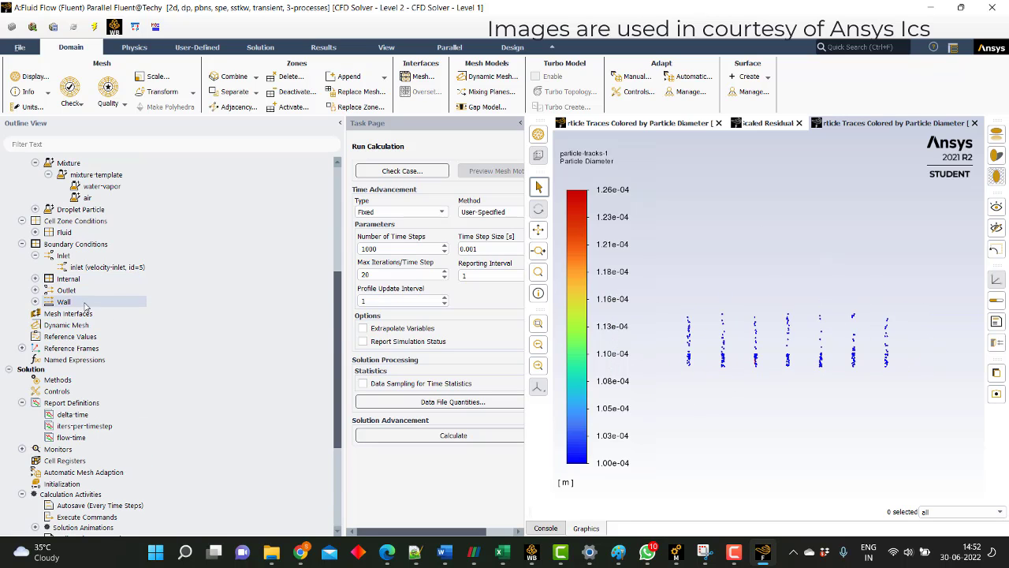
double_click(107, 267)
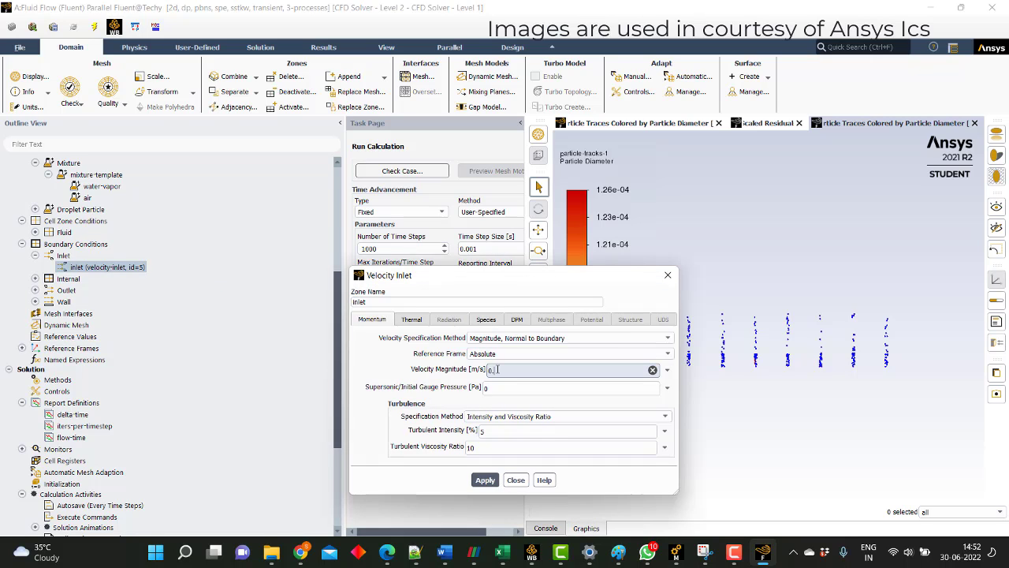
click(411, 320)
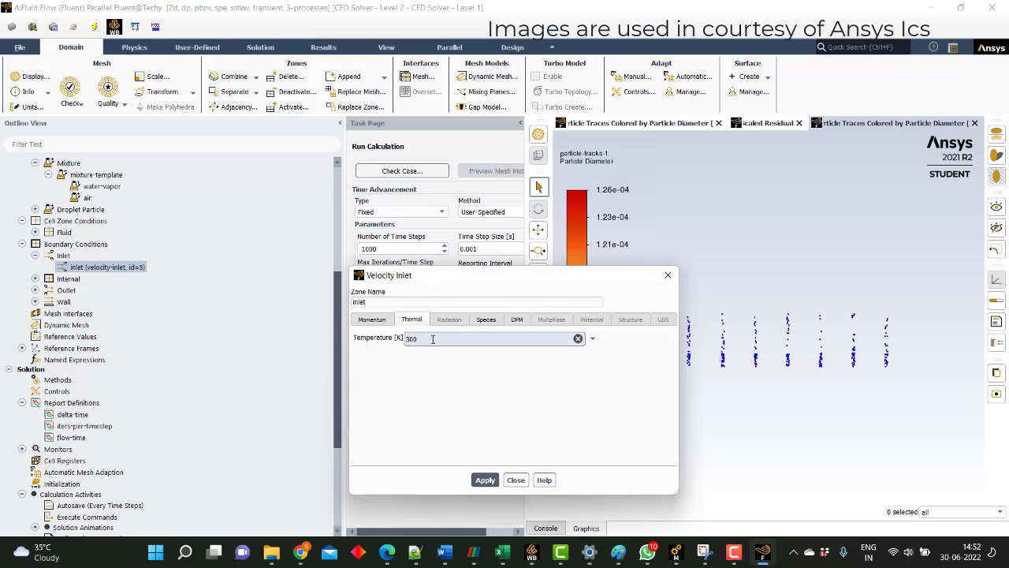
text(360)
click(485, 319)
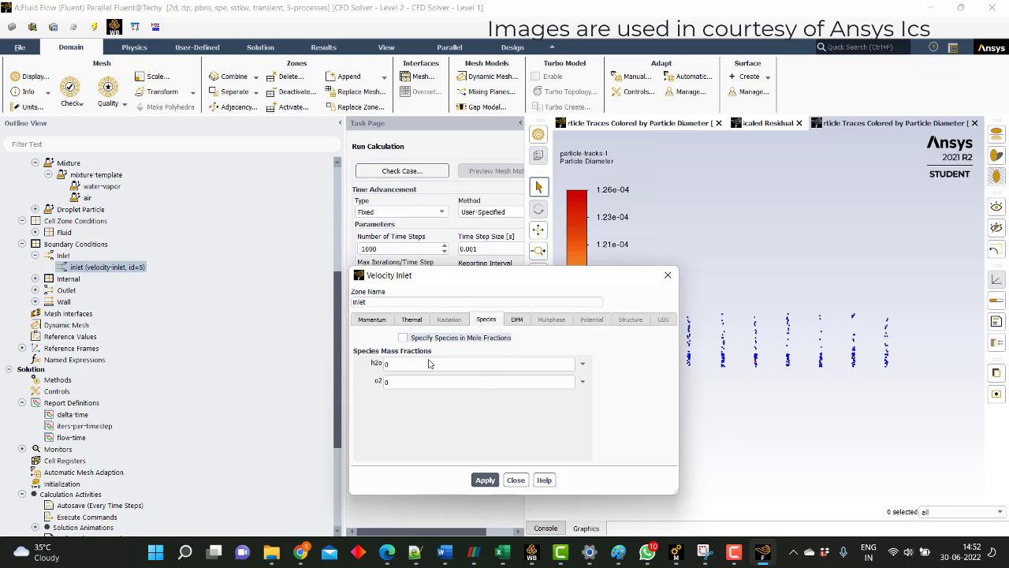
text(.1)
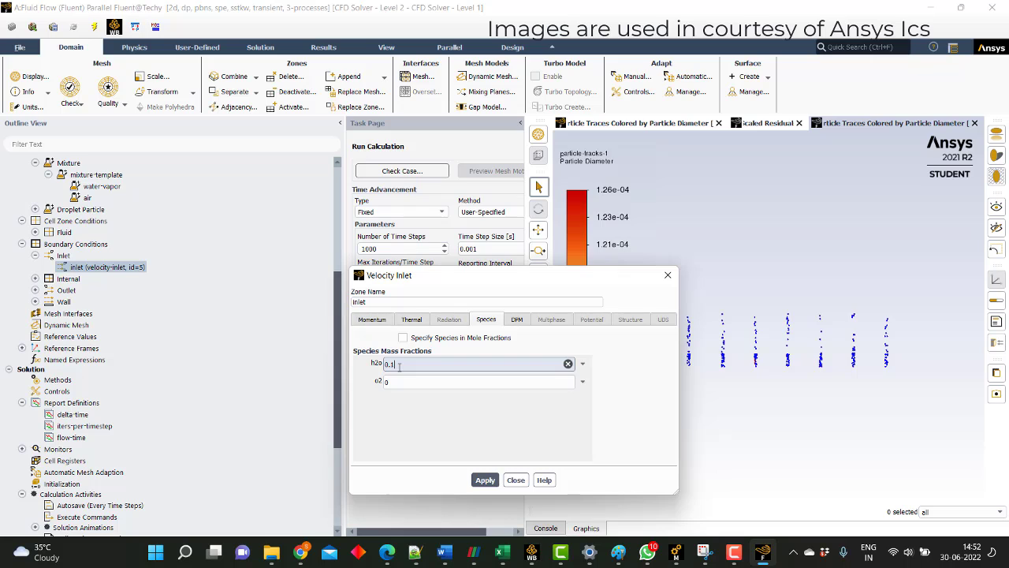
click(398, 381)
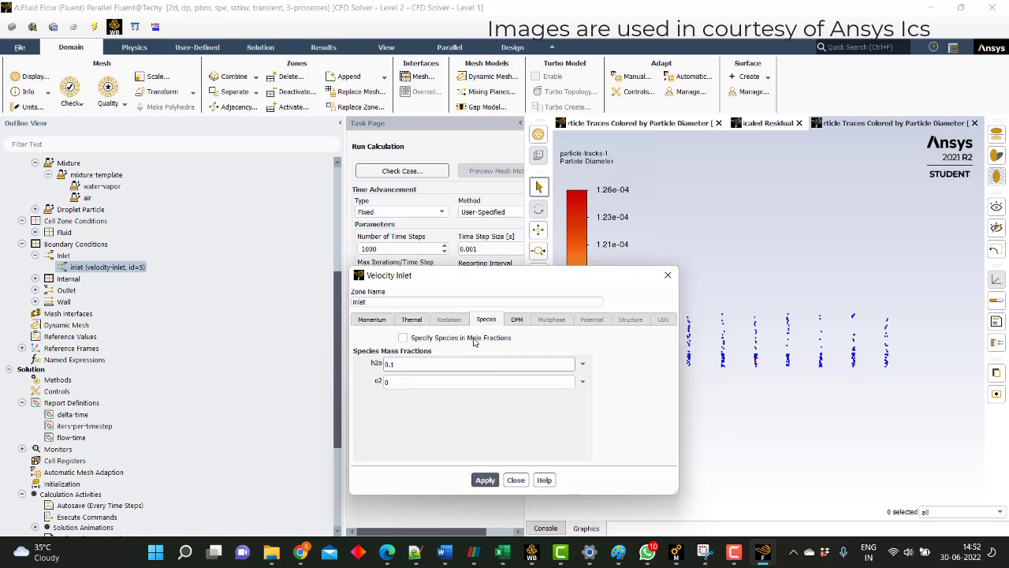
click(516, 319)
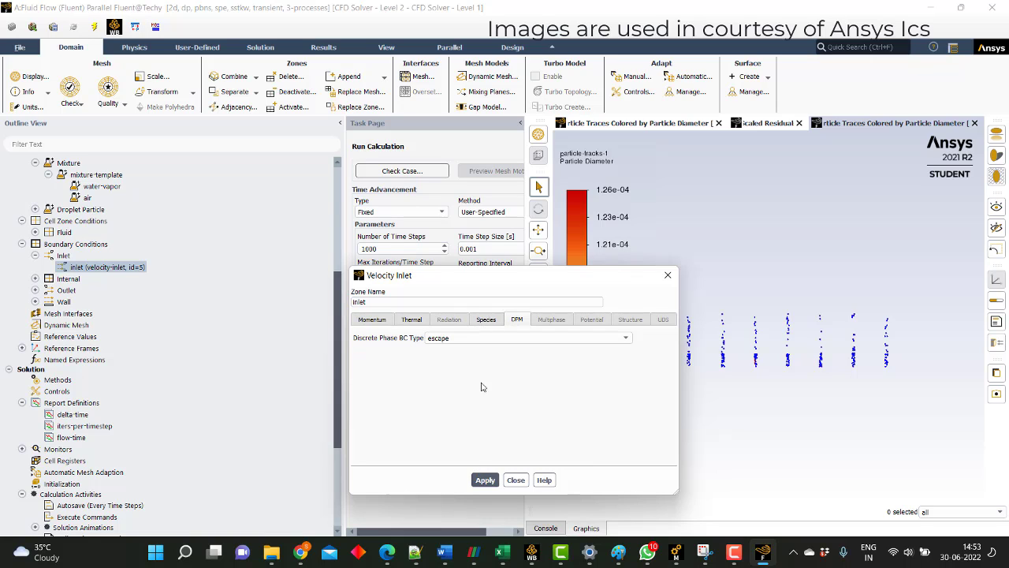
click(515, 479)
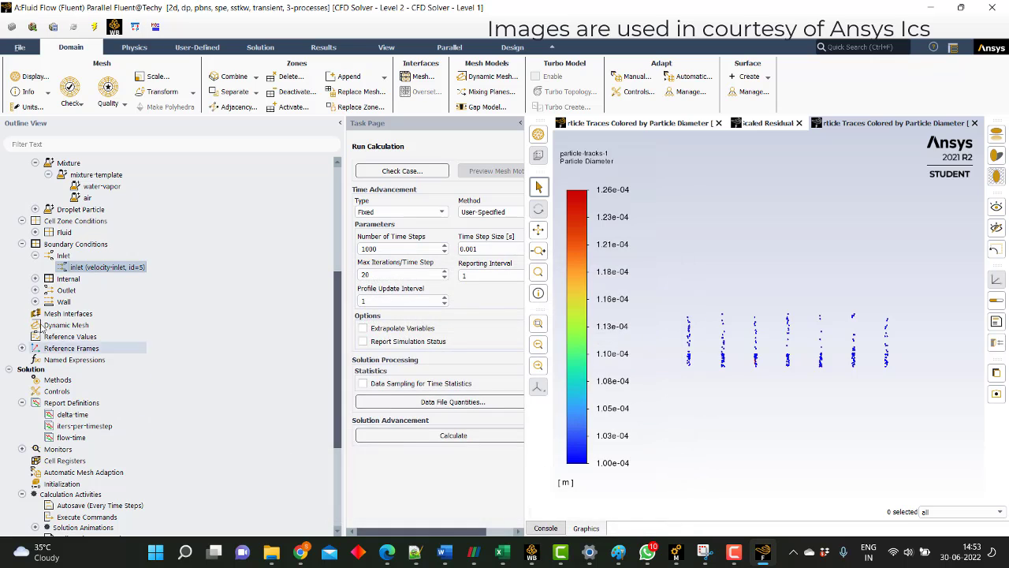
- Set the discrete phase boundary condition type of the wall-fff_surface zone to trap and apply it
click(36, 291)
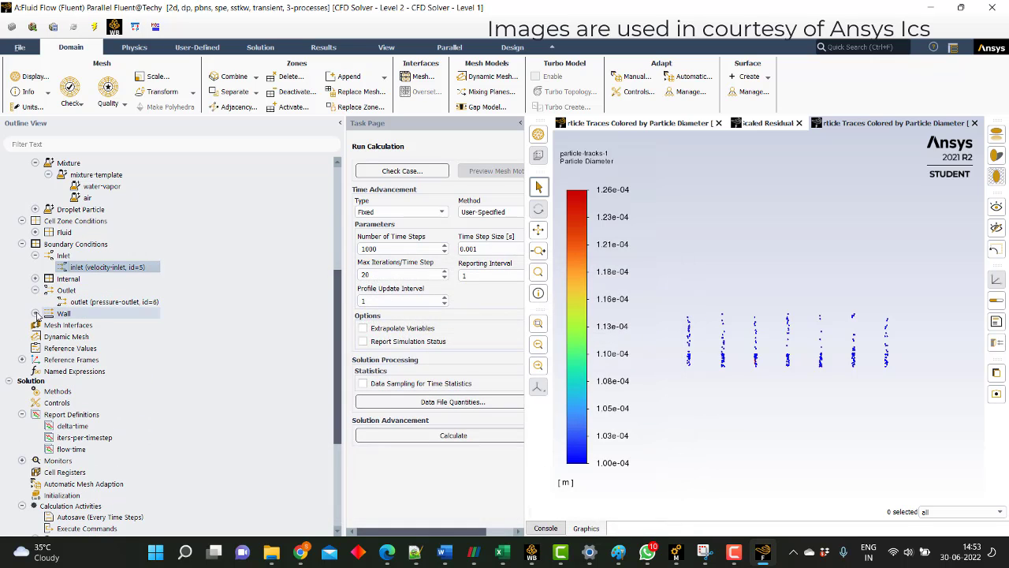
click(35, 313)
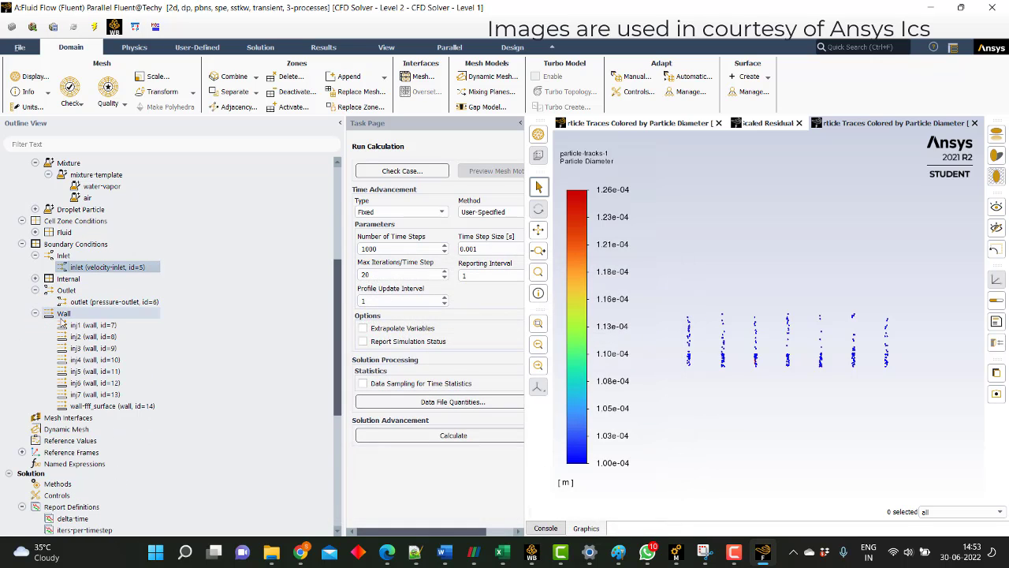
click(98, 405)
click(99, 406)
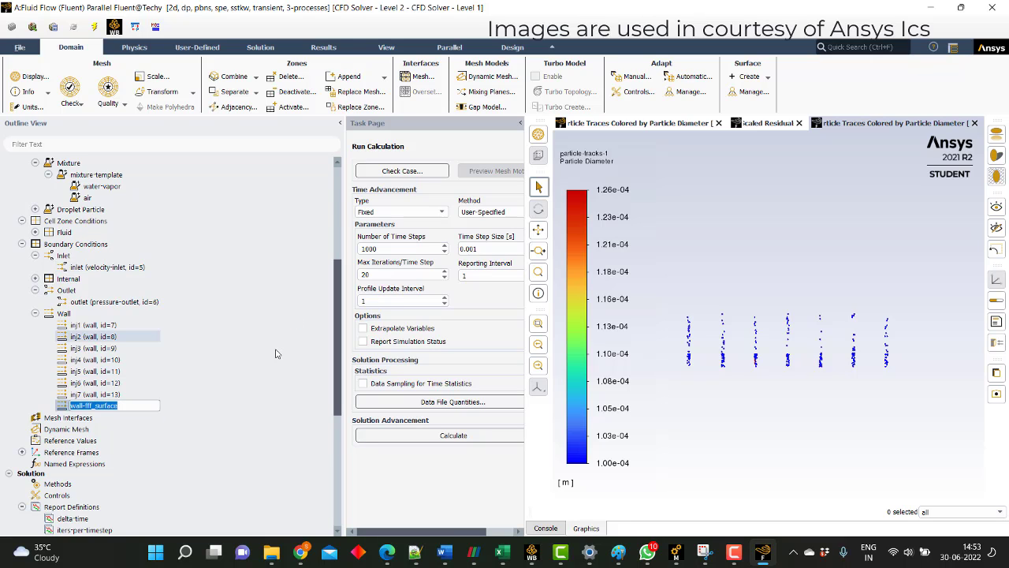
key(Return)
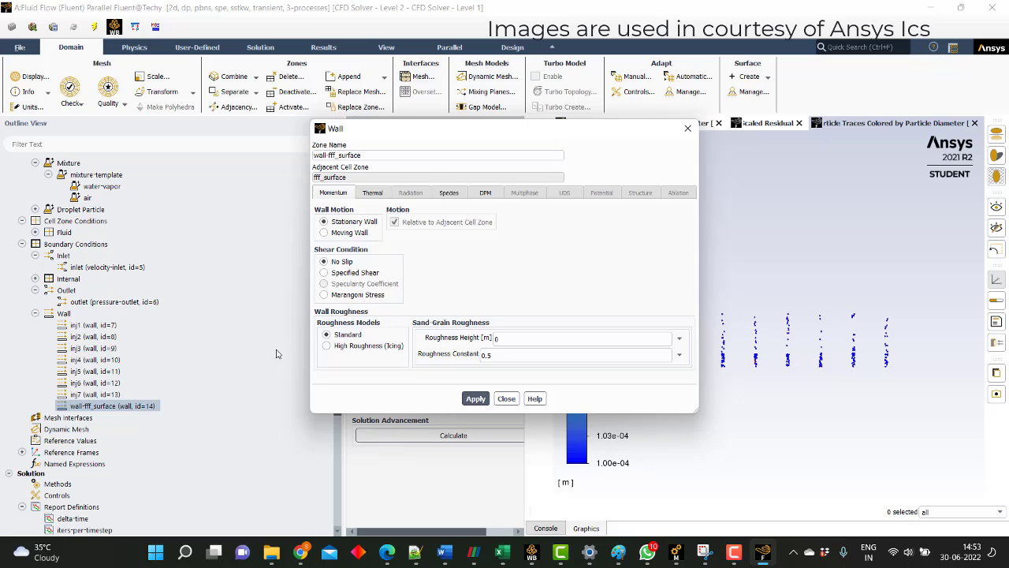
click(482, 193)
click(417, 222)
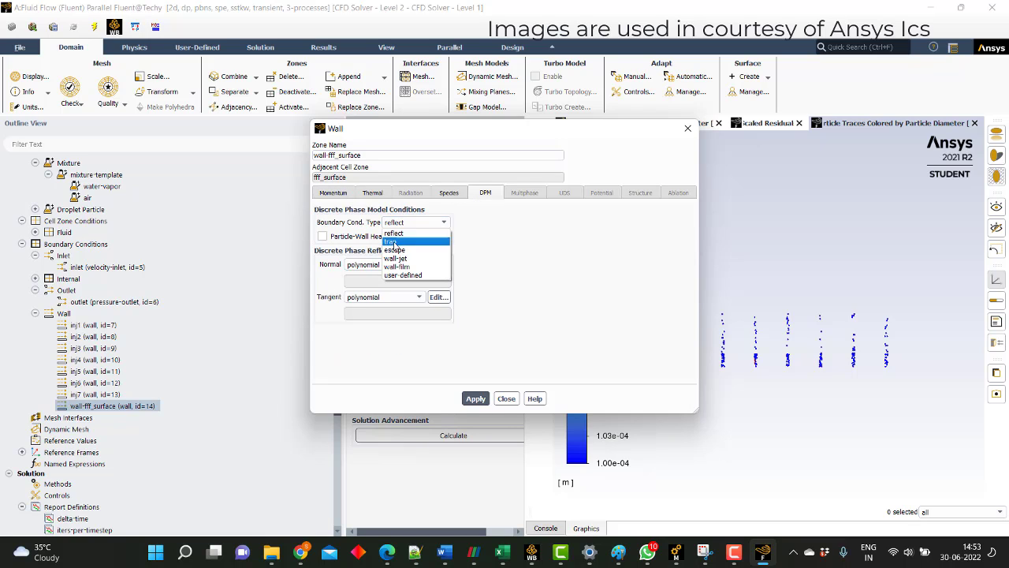
click(396, 240)
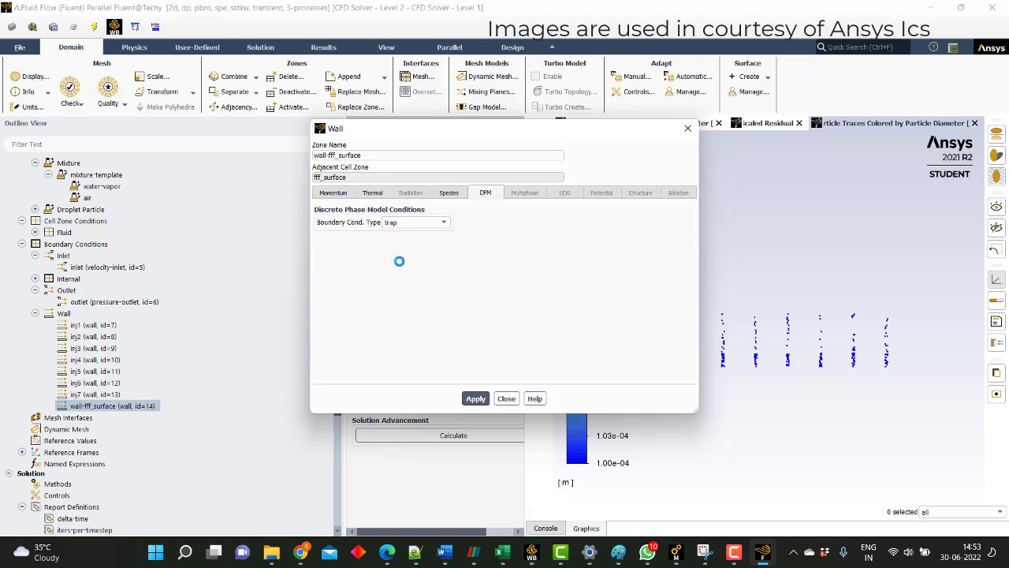
click(472, 399)
click(504, 399)
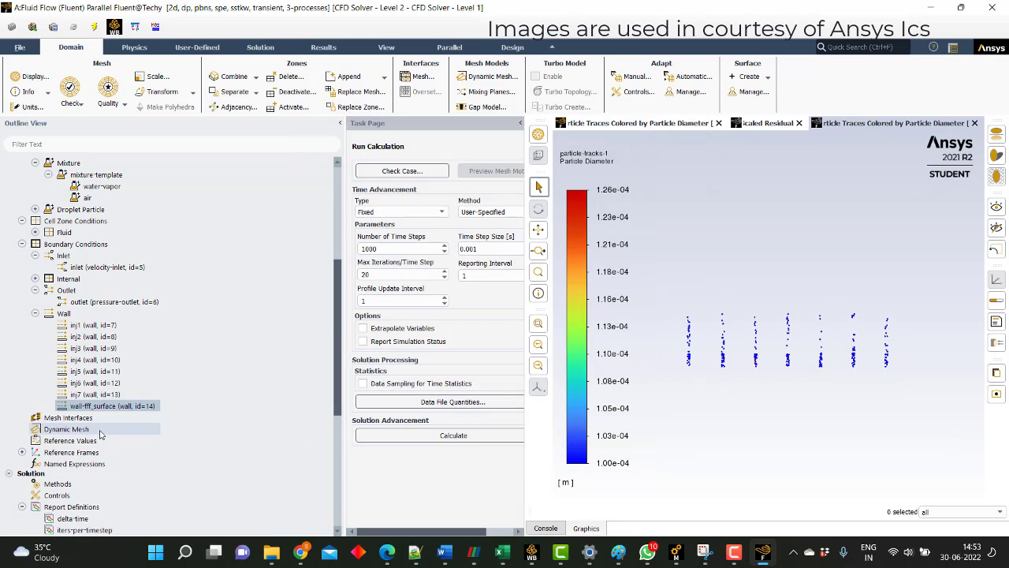
- Start a new filled contour of velocity magnitude with all surfaces selected
scroll(87, 441, down, 6)
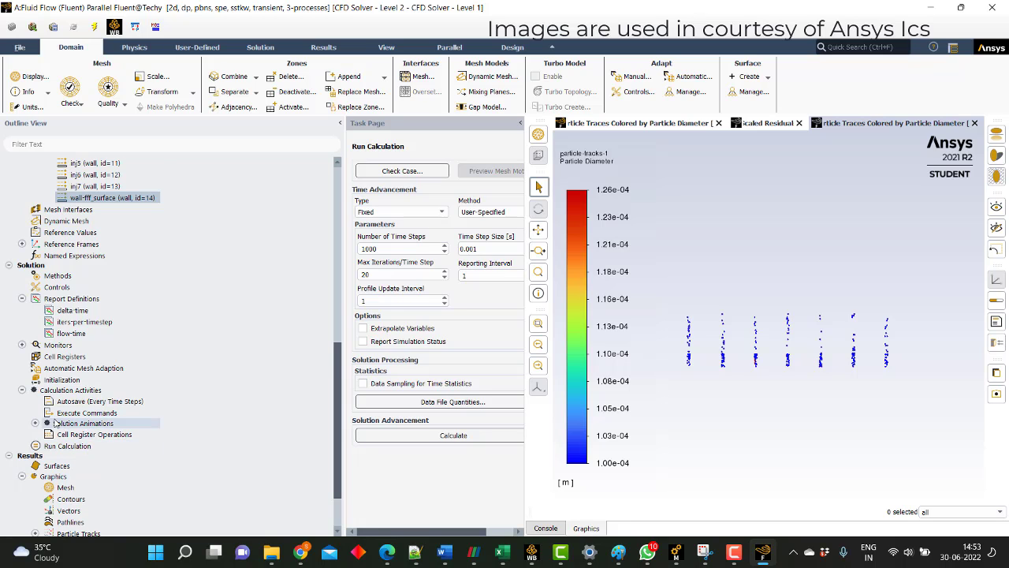
scroll(54, 422, down, 2)
double_click(71, 430)
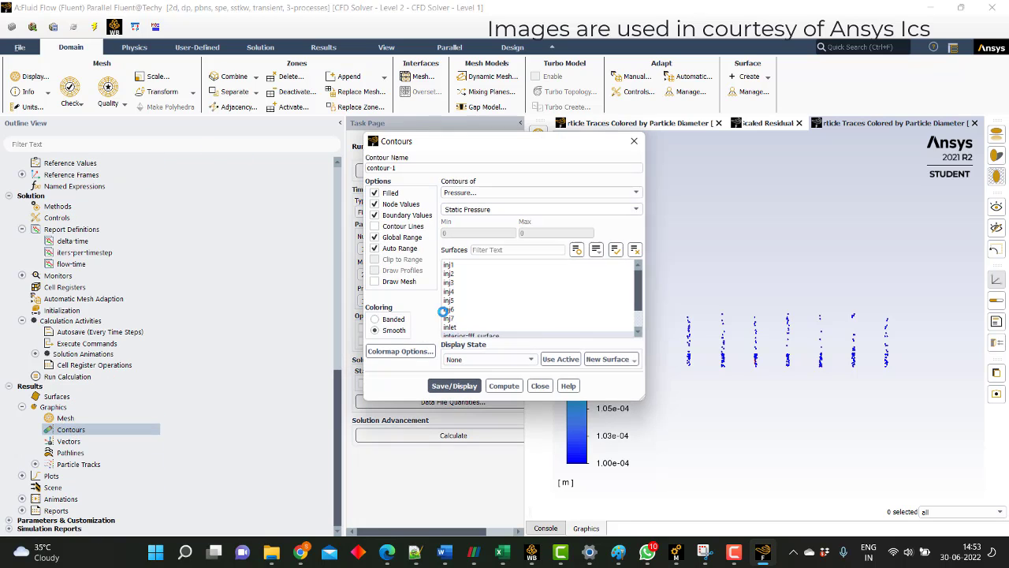
click(614, 249)
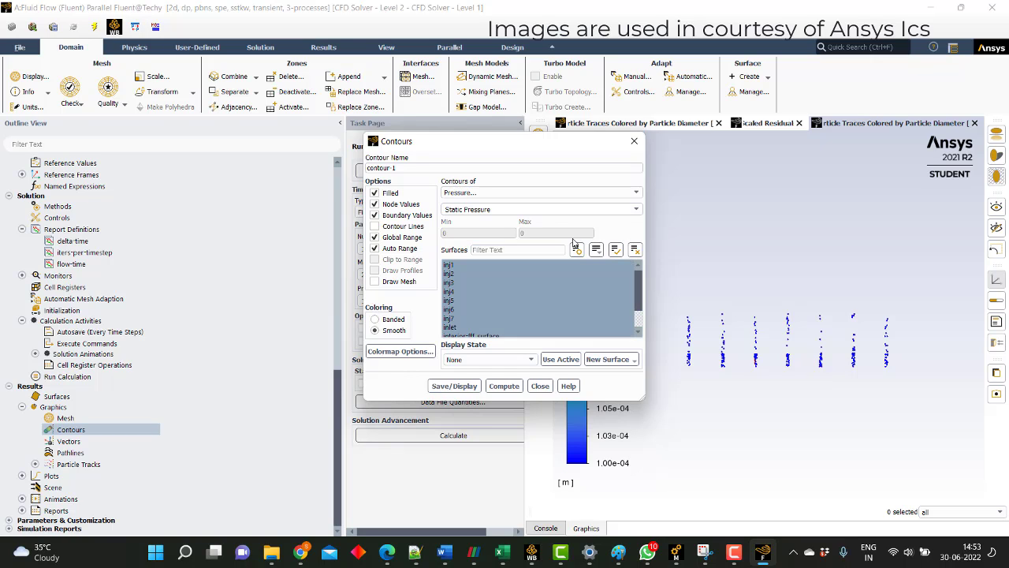
click(540, 192)
click(496, 221)
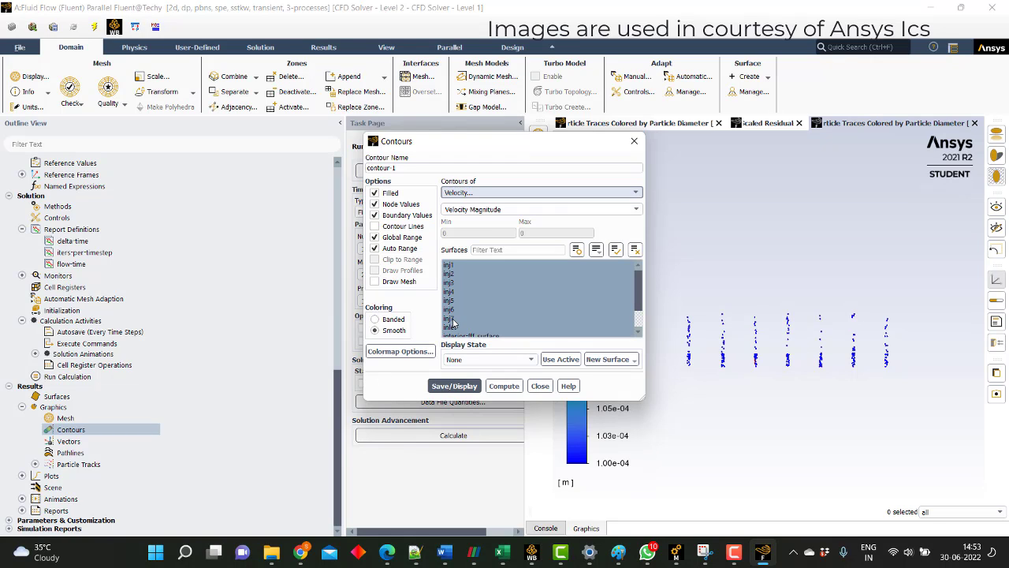
- Turn off auto range, global range and clip to range for the velocity contour, compute its limits, then save and display it
click(415, 248)
click(376, 236)
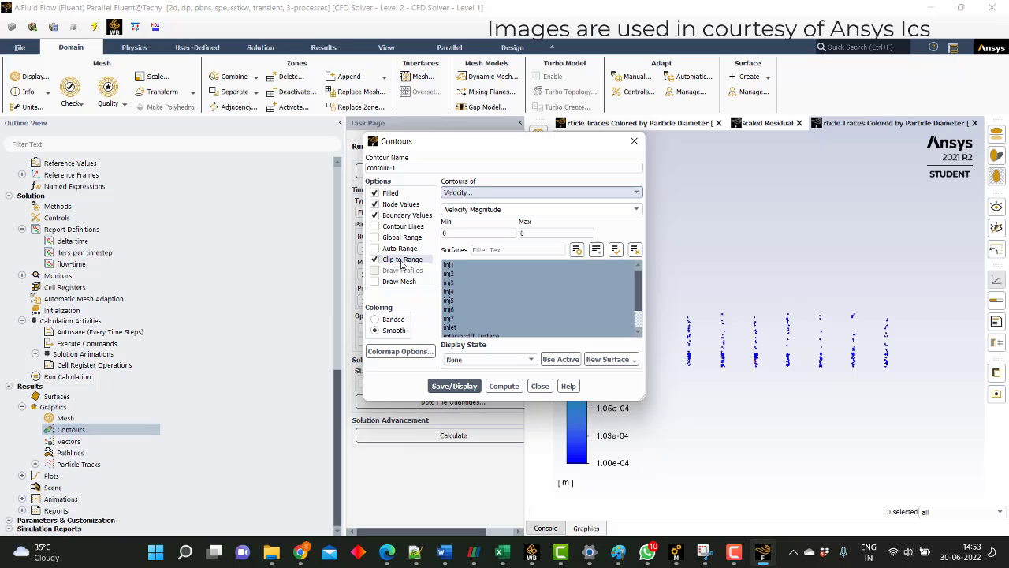
click(516, 390)
click(454, 385)
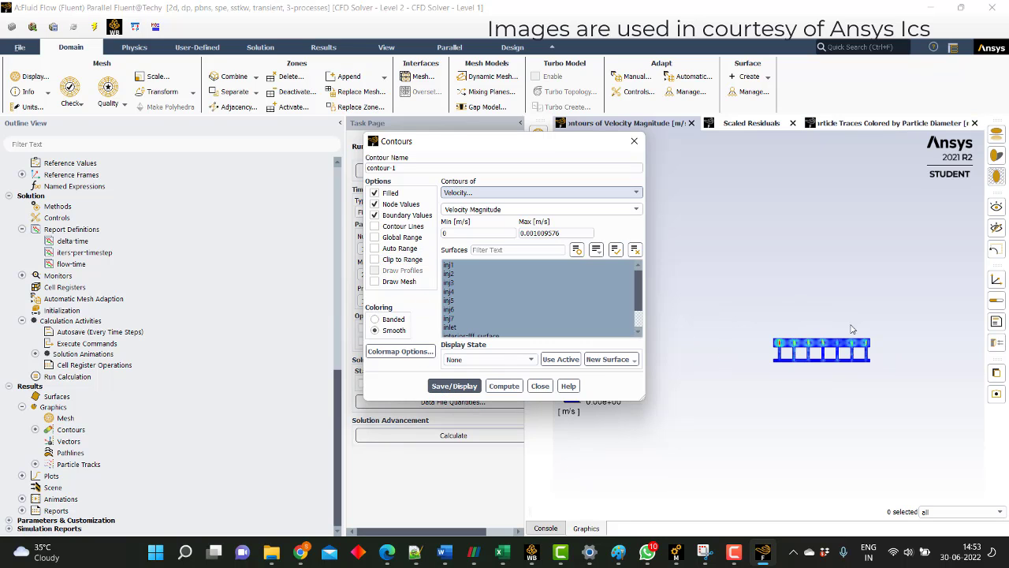
scroll(817, 357, up, 3)
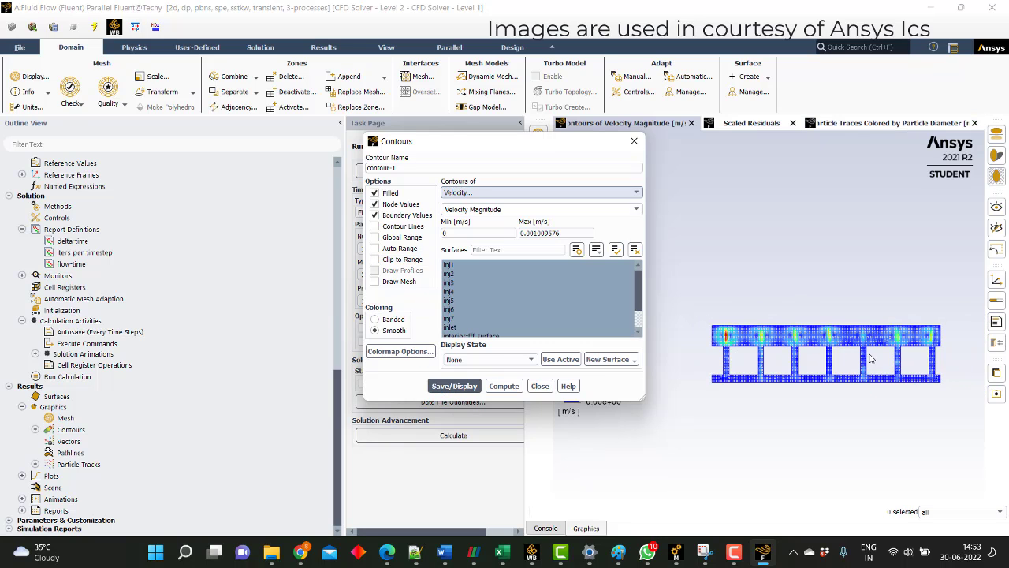
scroll(914, 346, up, 1)
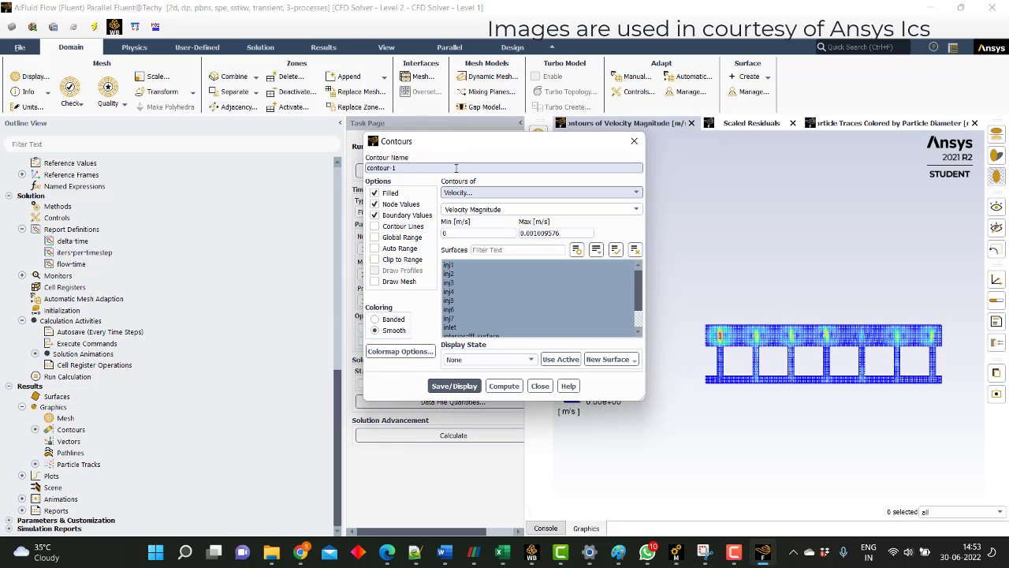
click(539, 386)
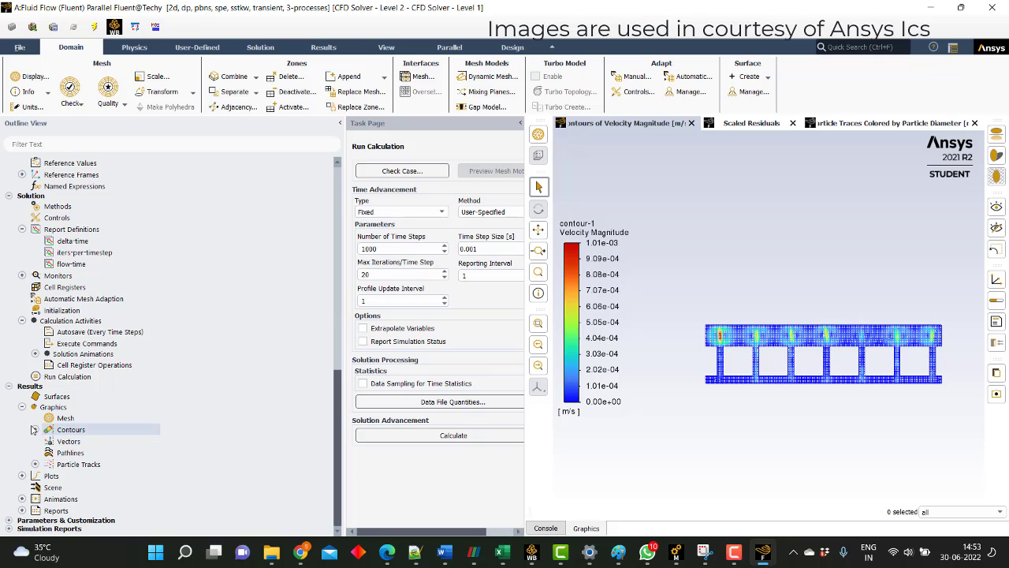
right_click(83, 354)
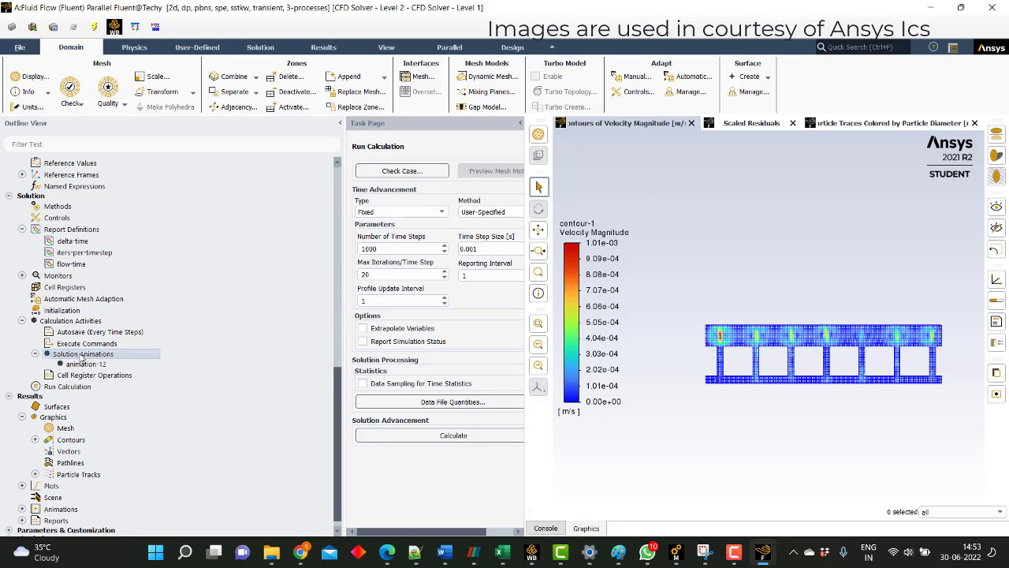
click(102, 364)
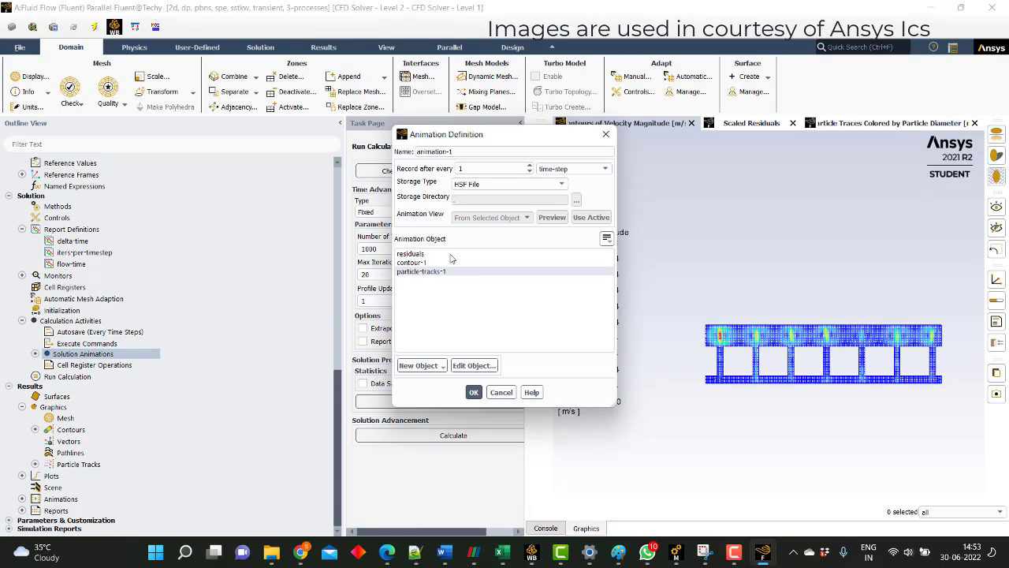
click(606, 134)
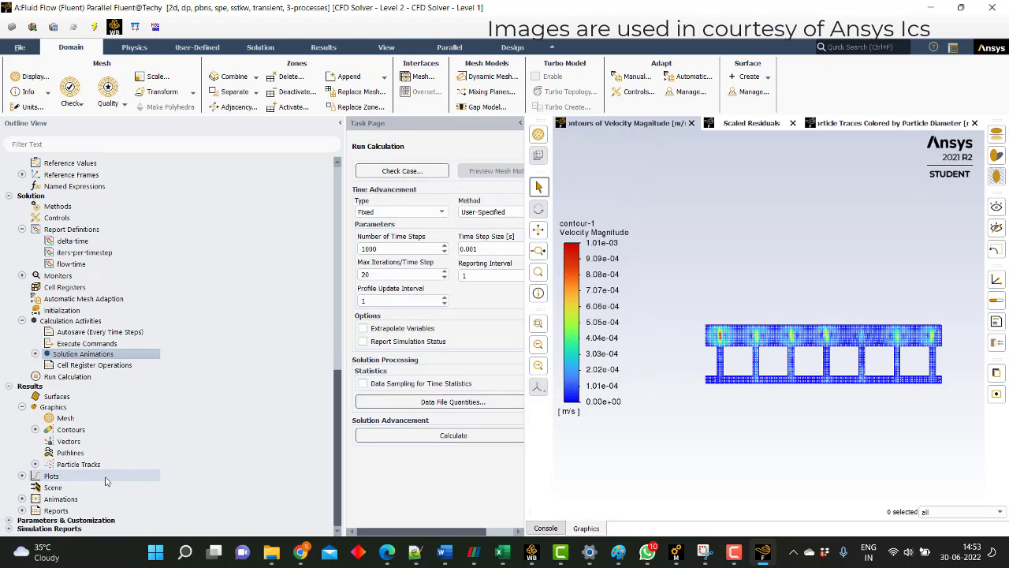
- Create a scene named velocityscene combining contour-1 at 61 transparency with particle-tracks-1, and save it
right_click(56, 487)
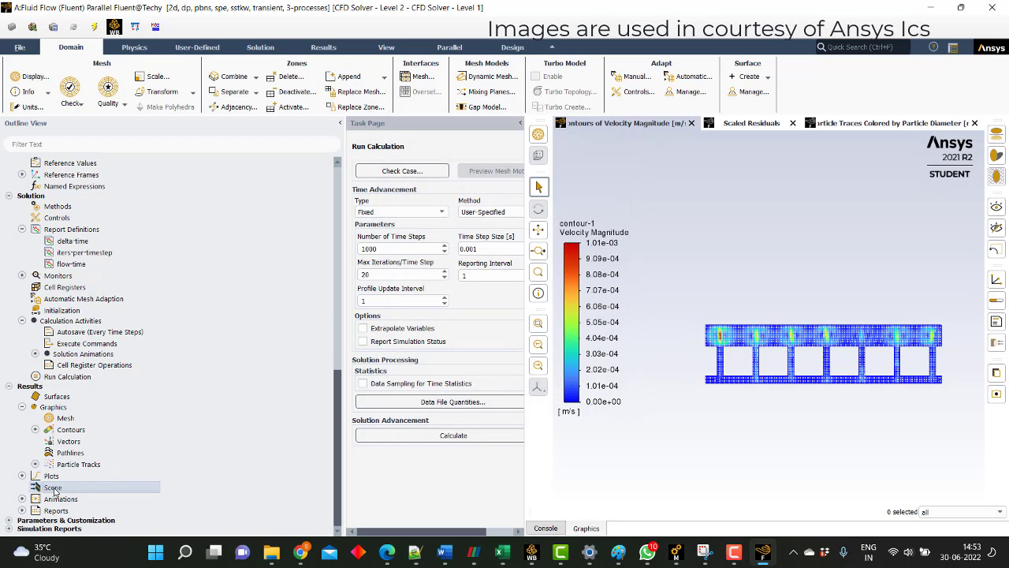
click(73, 410)
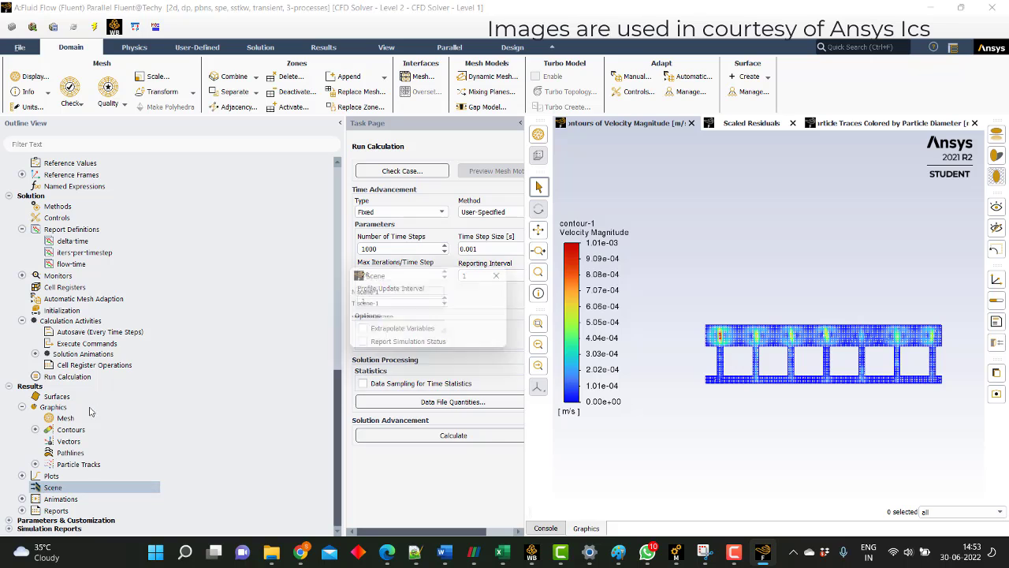
click(359, 336)
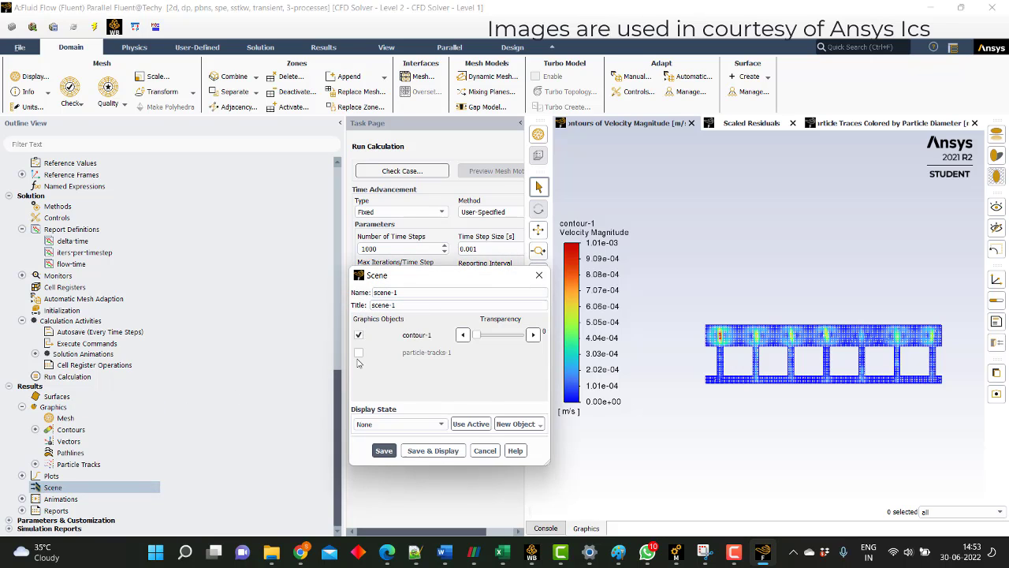
click(359, 353)
drag(479, 338, 502, 338)
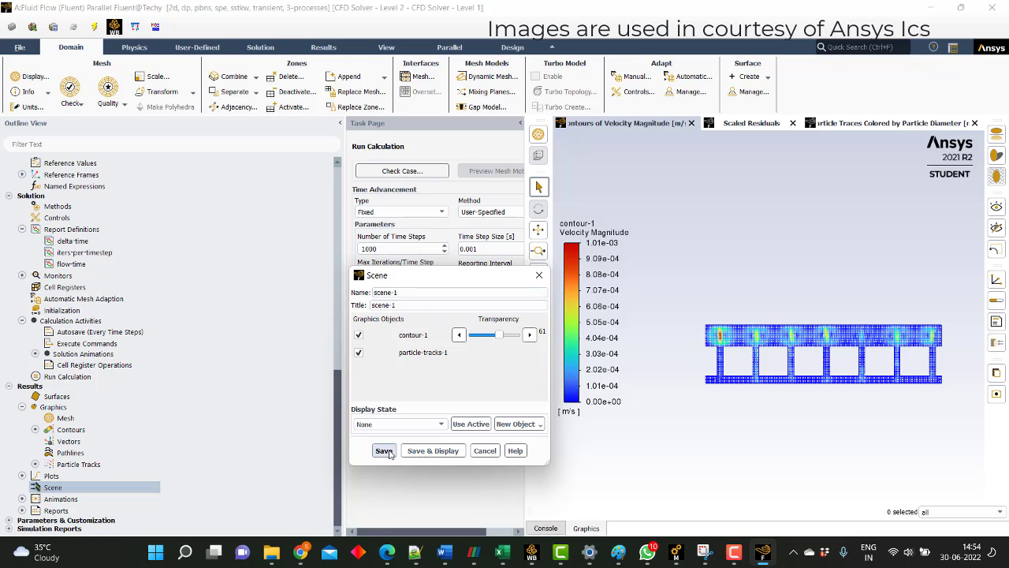
click(387, 453)
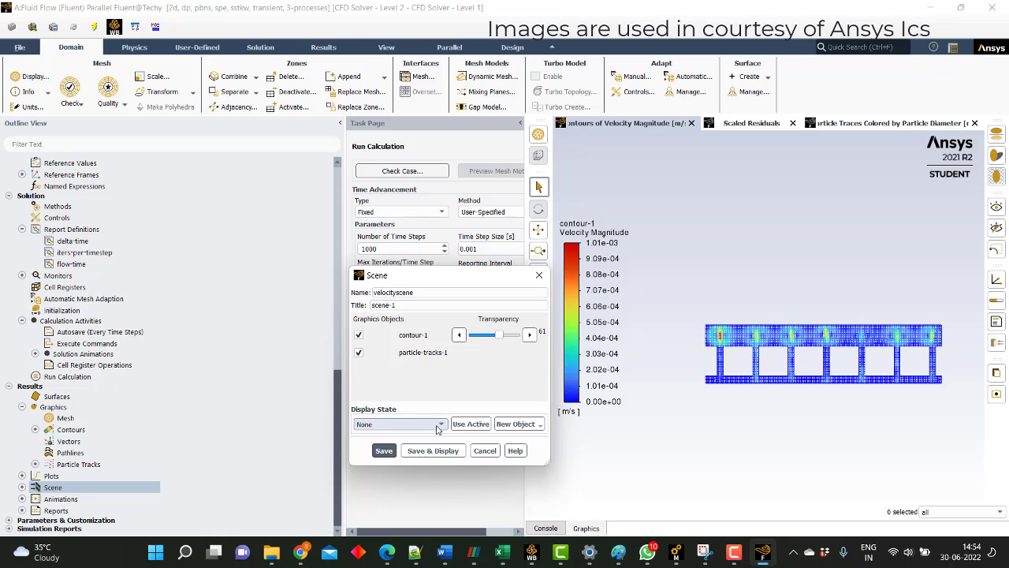
click(484, 451)
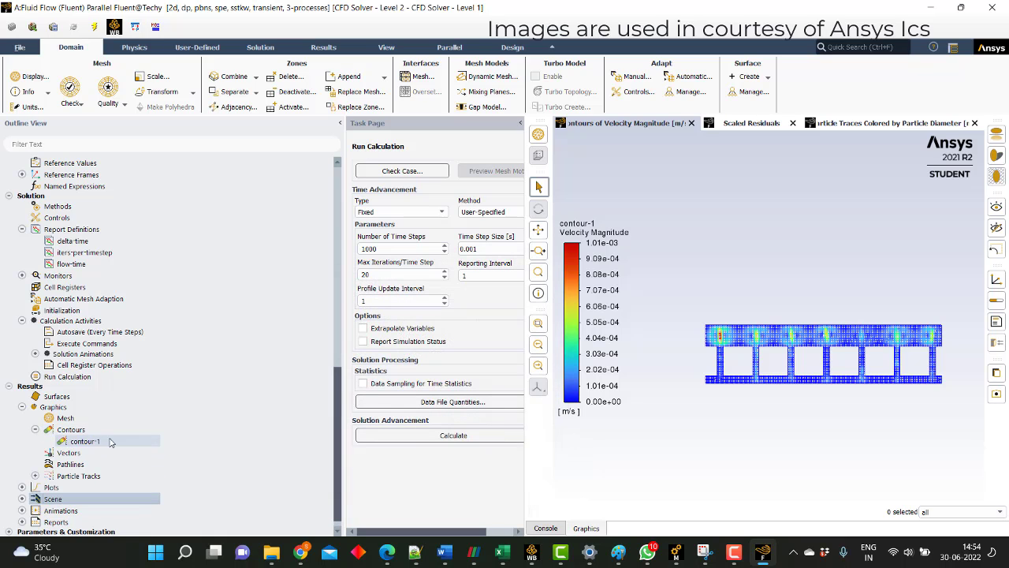
- Create and display a static temperature contour on all surfaces with auto range, global range and clip to range off
double_click(118, 429)
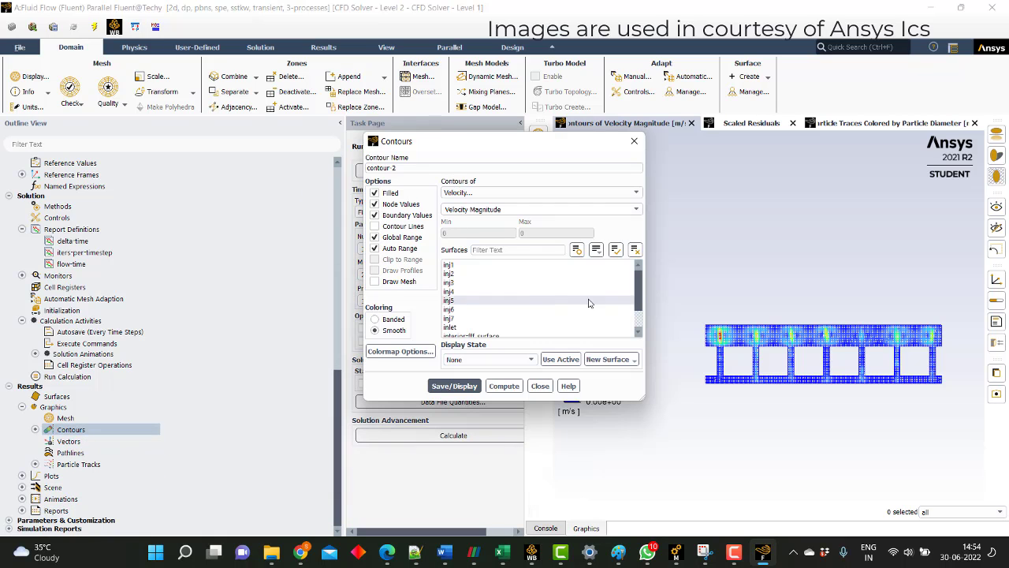
click(614, 249)
click(508, 193)
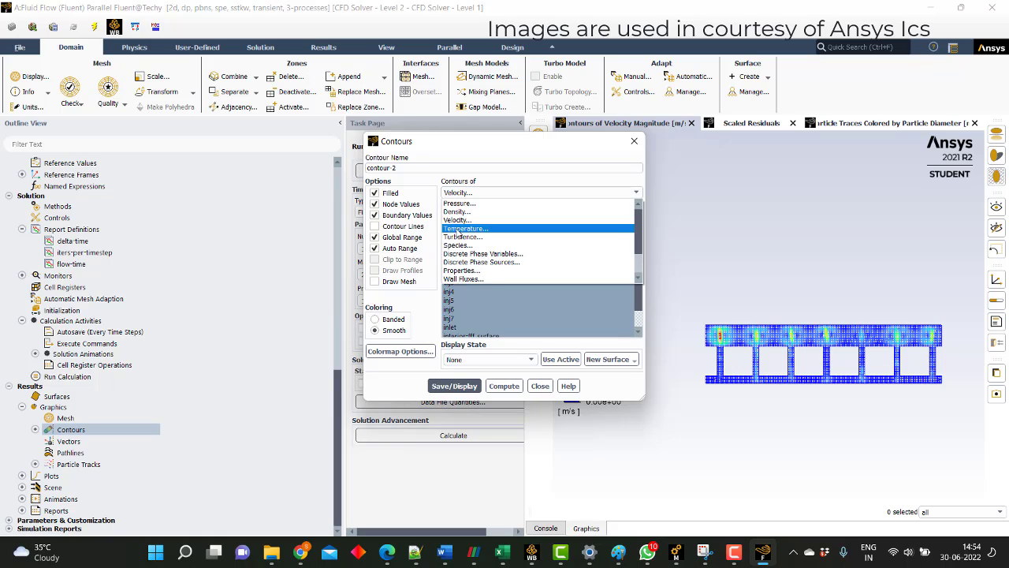
click(465, 228)
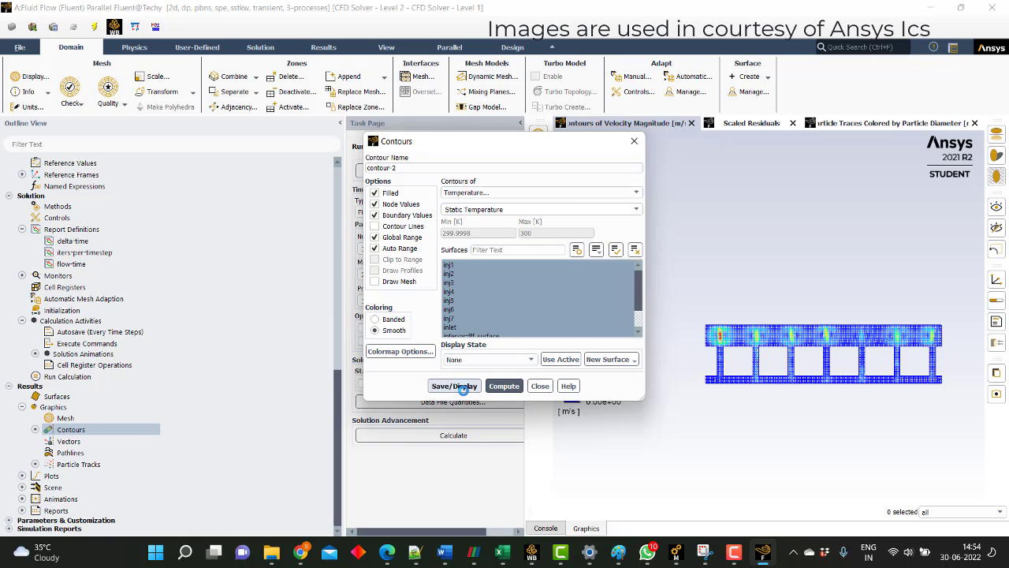
click(375, 249)
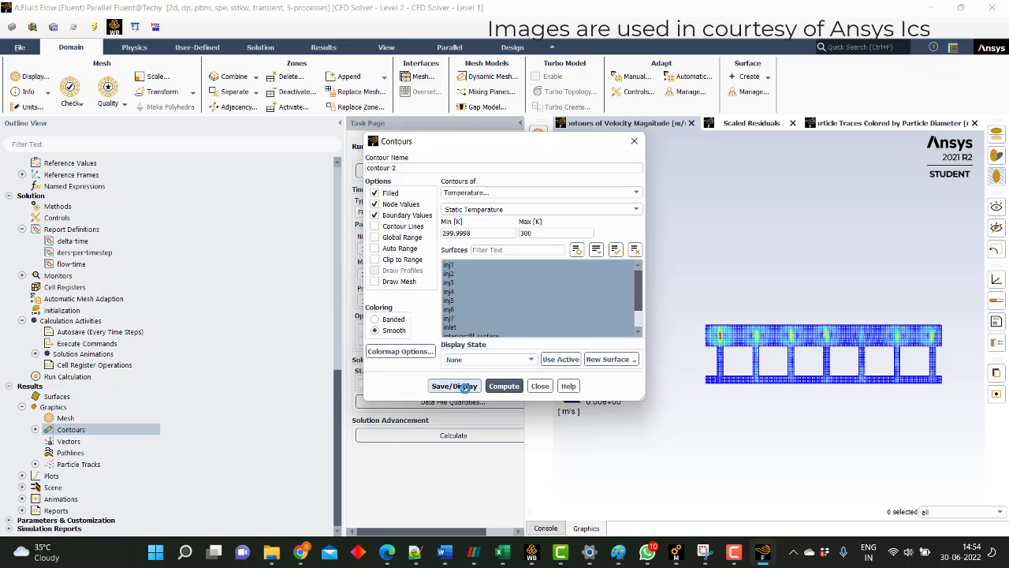
click(455, 385)
click(539, 386)
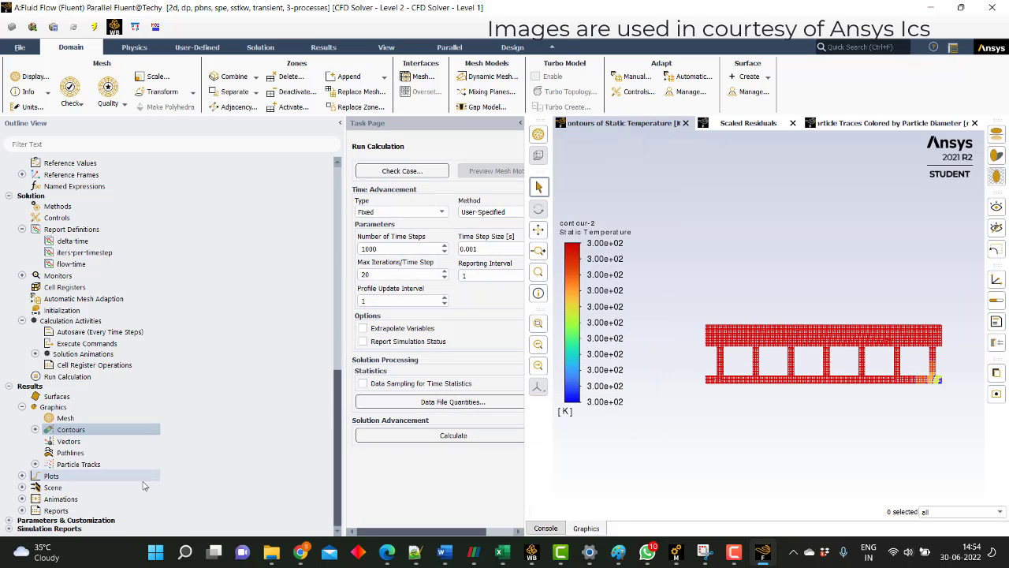
- Create and display new particle tracks colored by particle temperature, released from injection-0
click(35, 463)
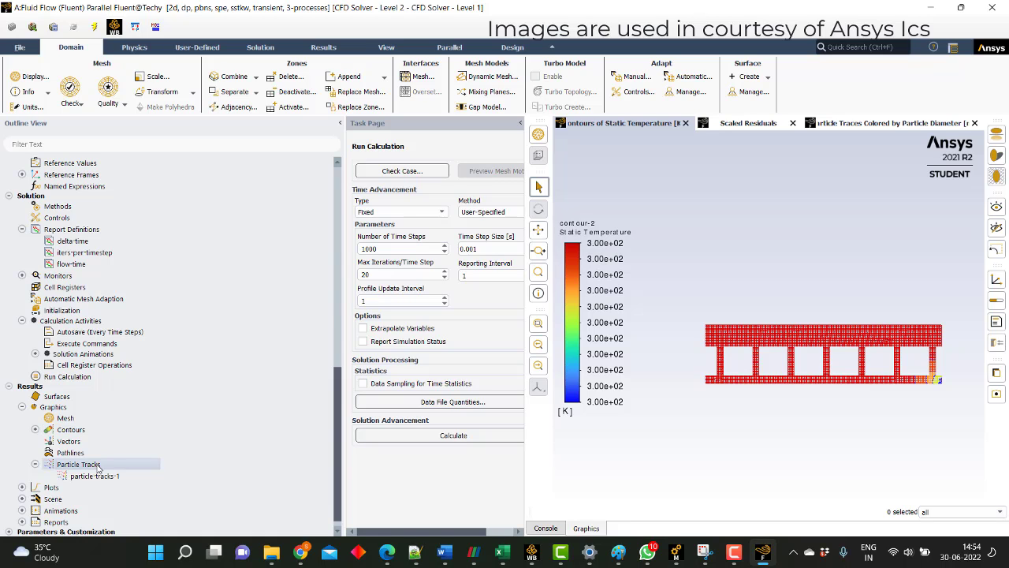
double_click(78, 464)
click(370, 215)
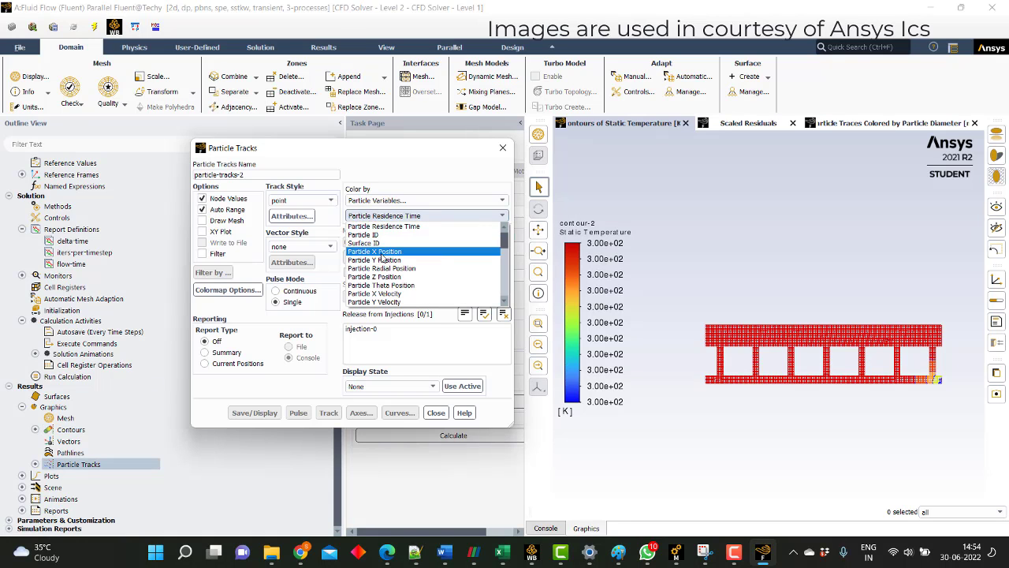
scroll(381, 292, down, 2)
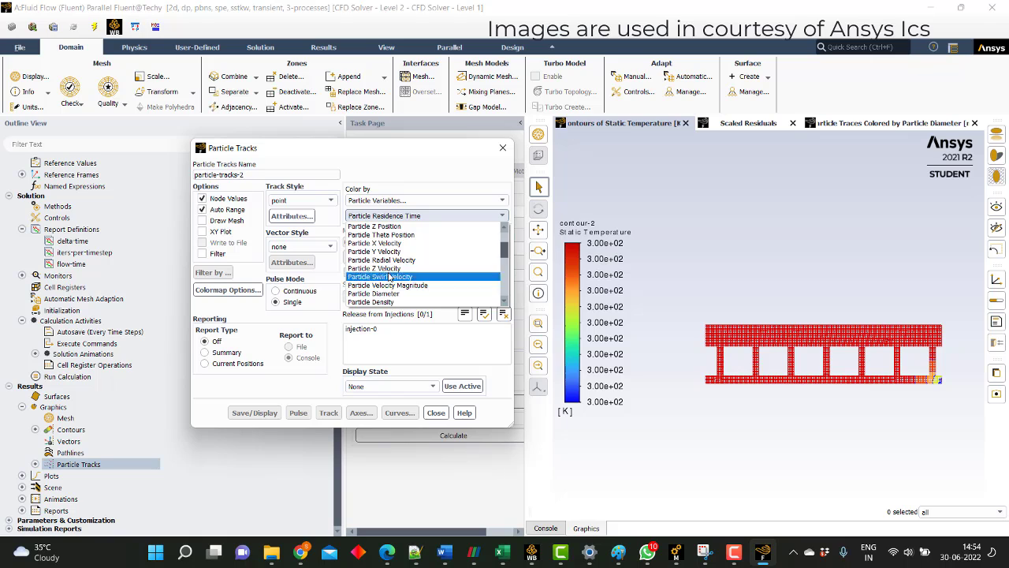
scroll(390, 254, up, 1)
scroll(390, 256, down, 3)
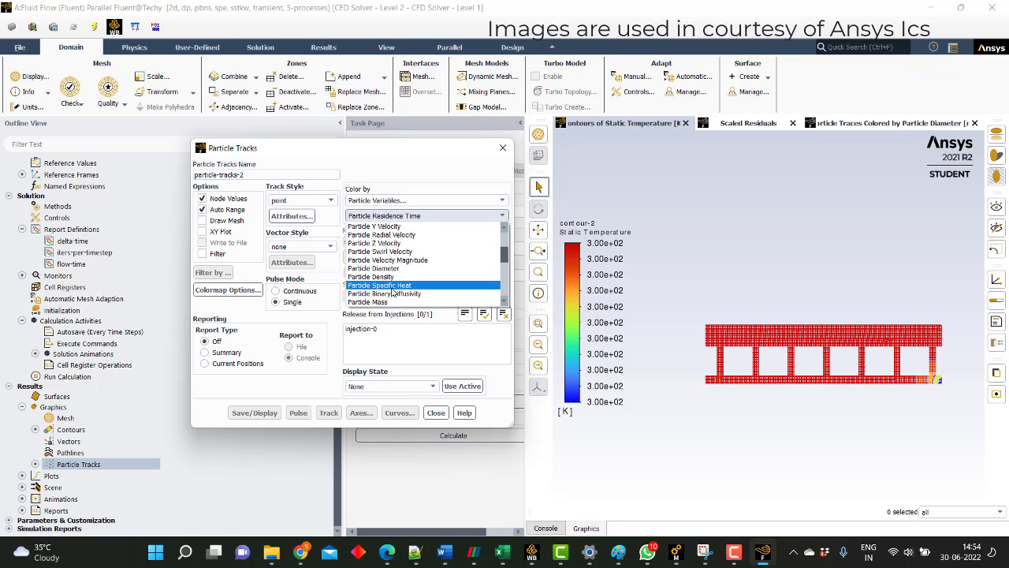
click(390, 266)
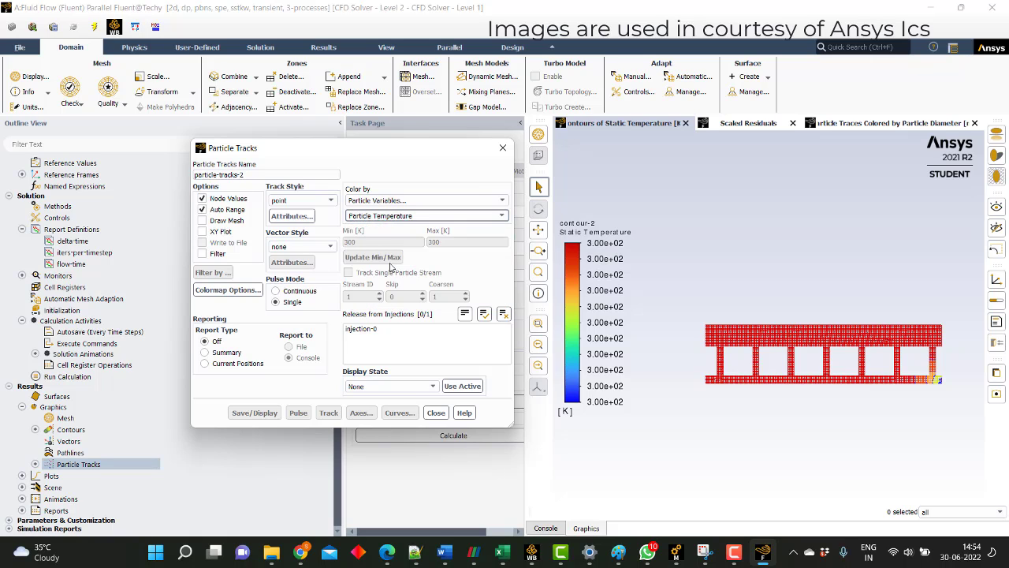
click(365, 336)
click(255, 412)
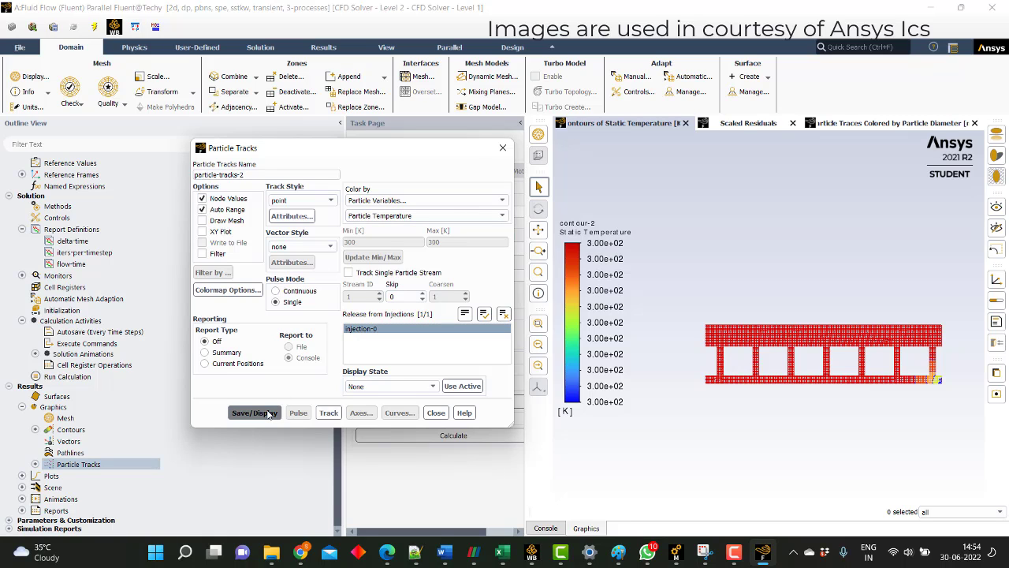
click(436, 412)
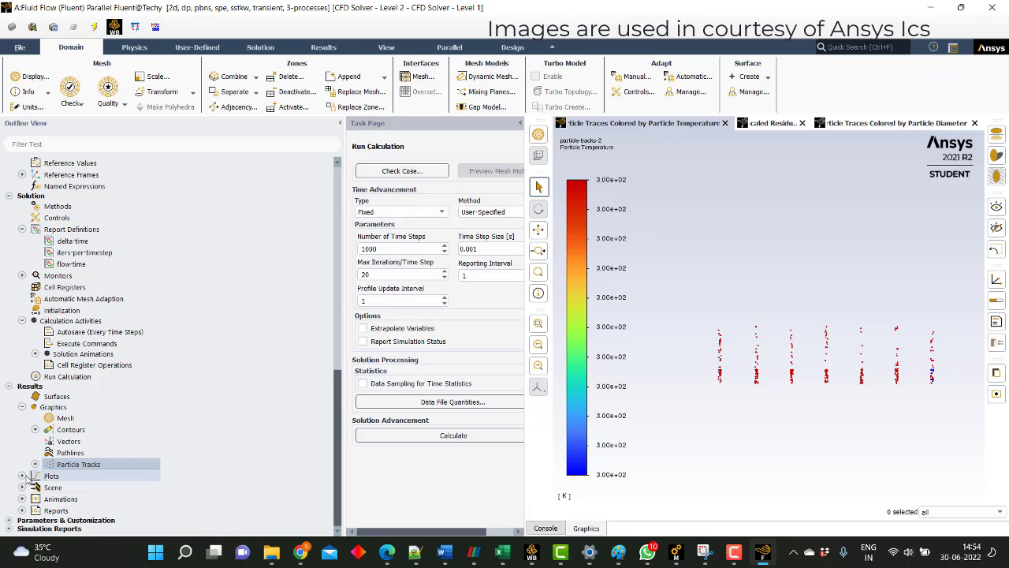
- Create and save a scene named tempscene that combines contour-2 and particle-tracks-2
click(75, 464)
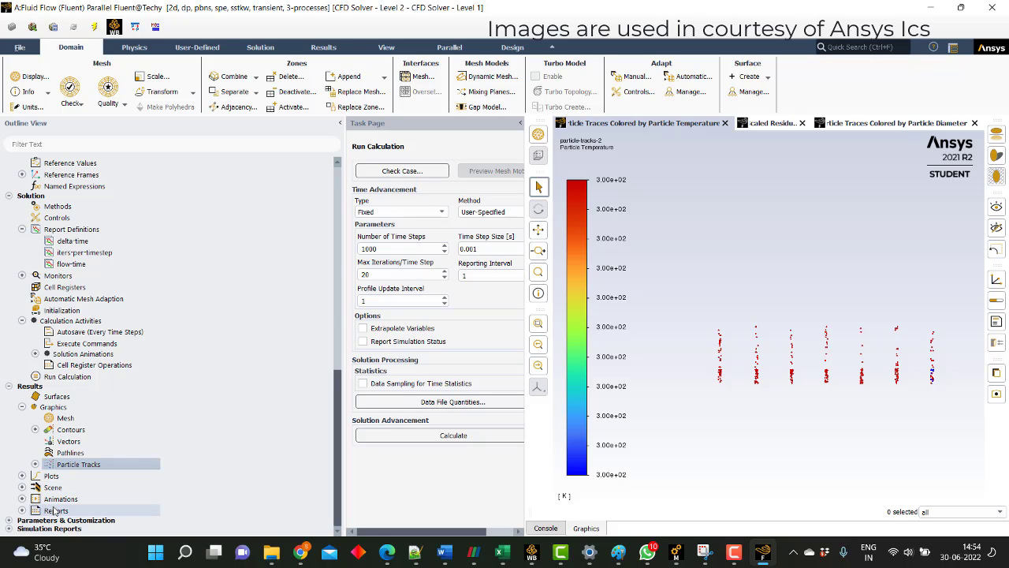
right_click(43, 489)
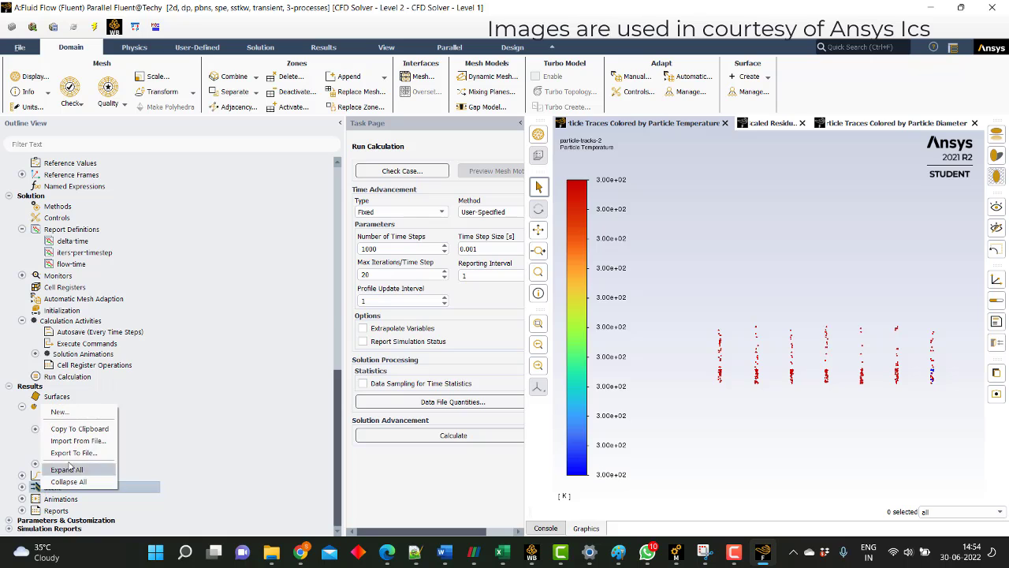
click(82, 406)
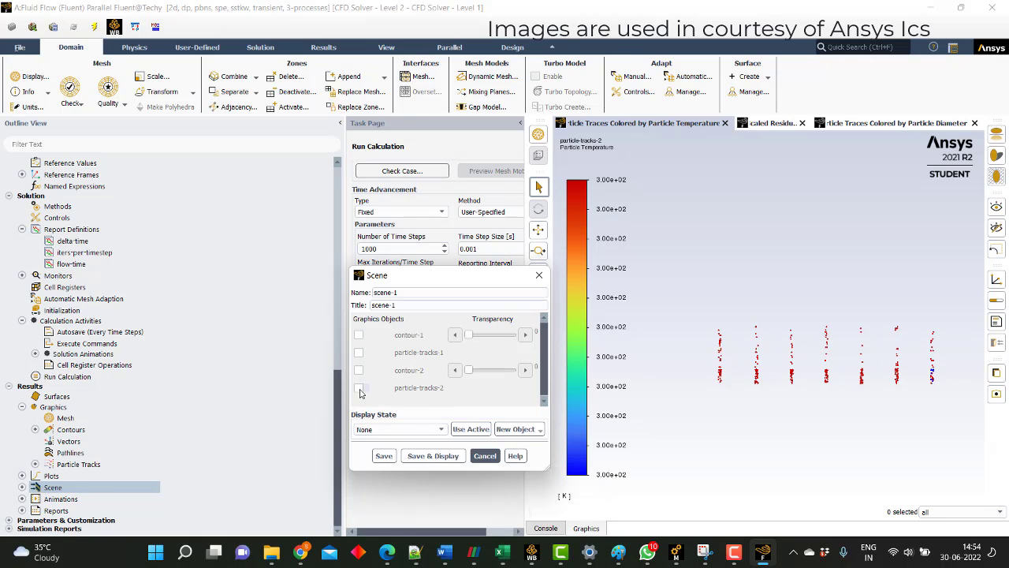
click(359, 388)
click(358, 371)
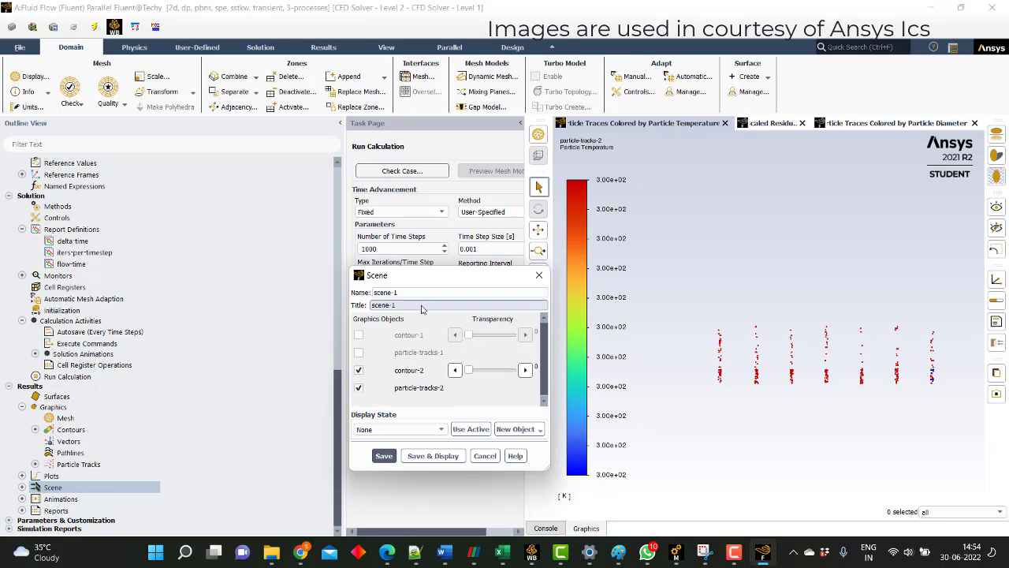
drag(426, 293, 323, 301)
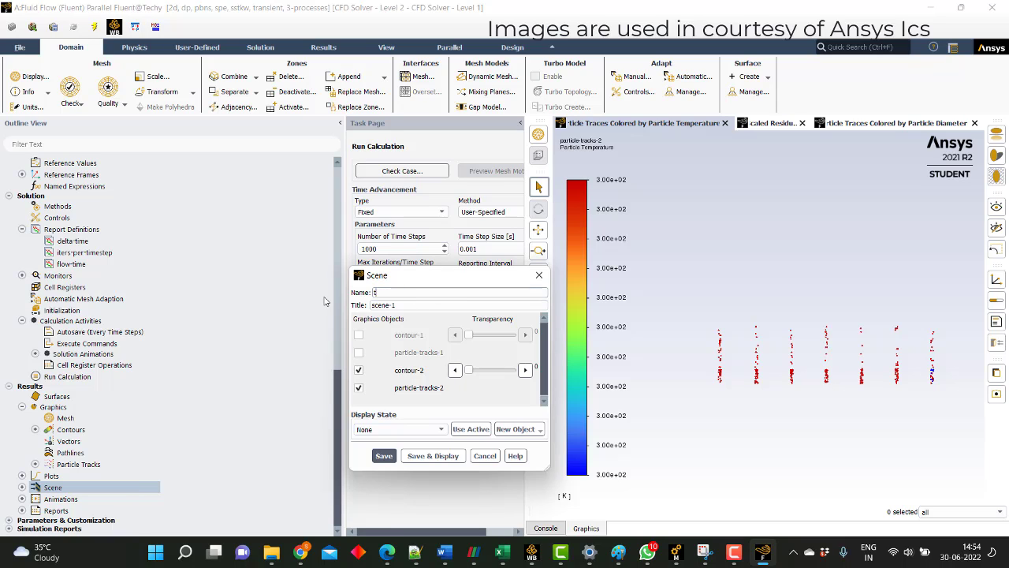
text(tempscene)
click(485, 455)
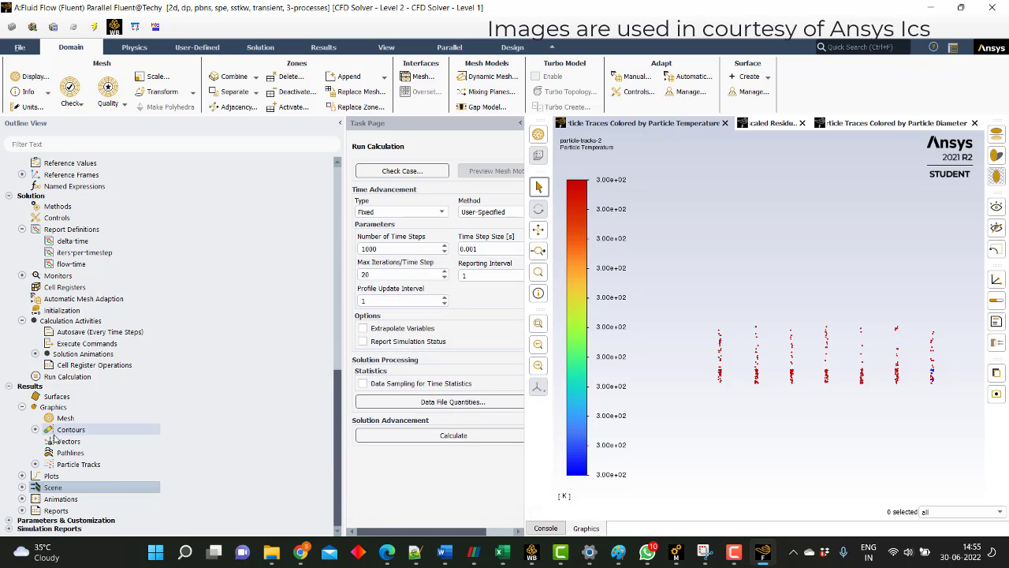
click(23, 487)
click(31, 490)
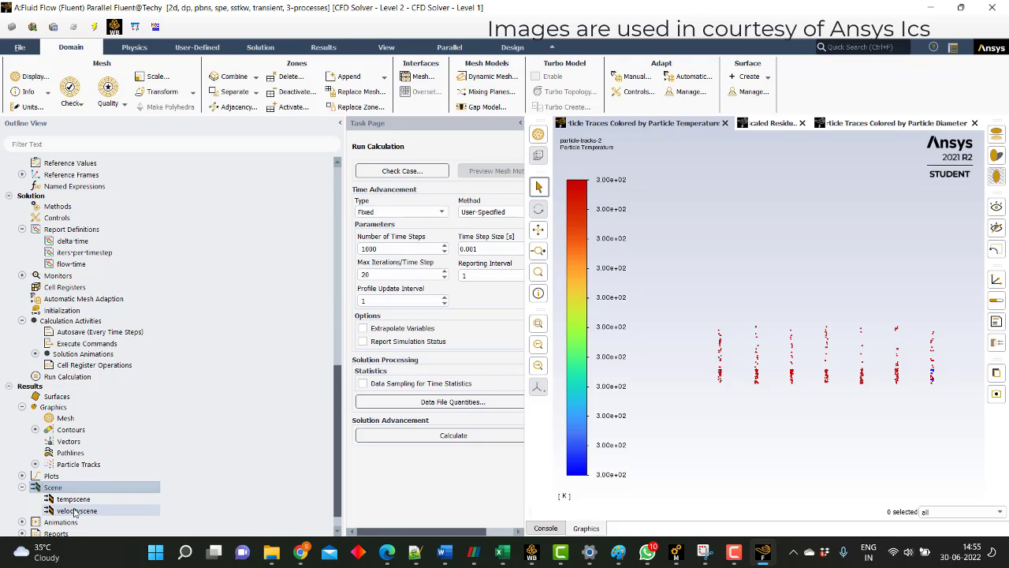
click(35, 353)
right_click(63, 357)
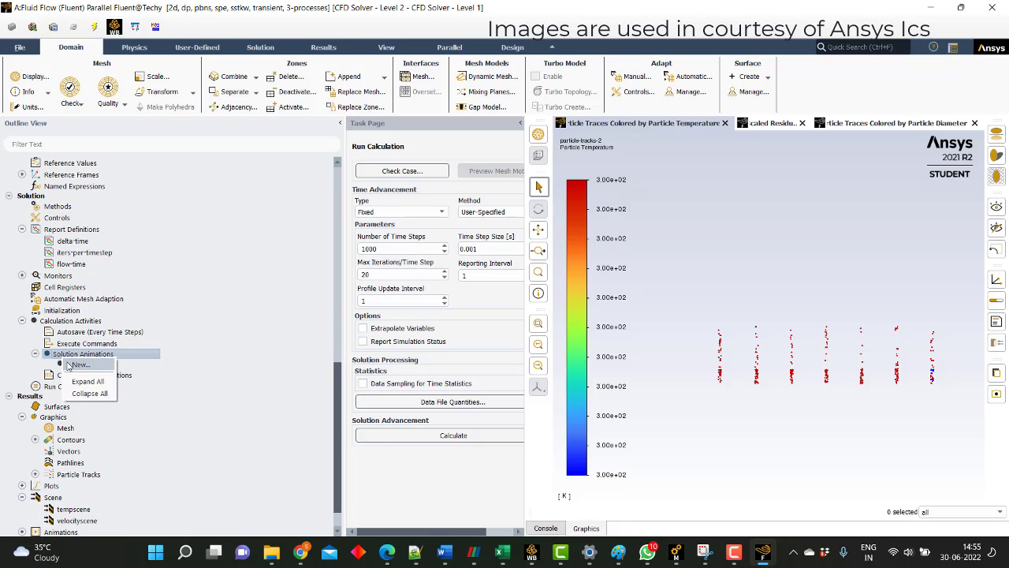
click(80, 364)
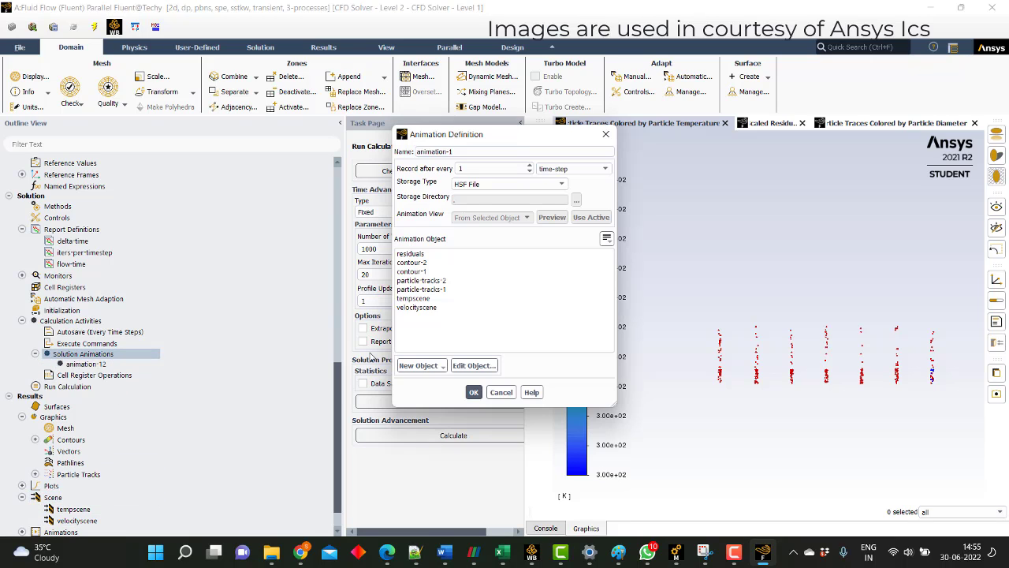
click(425, 299)
click(475, 168)
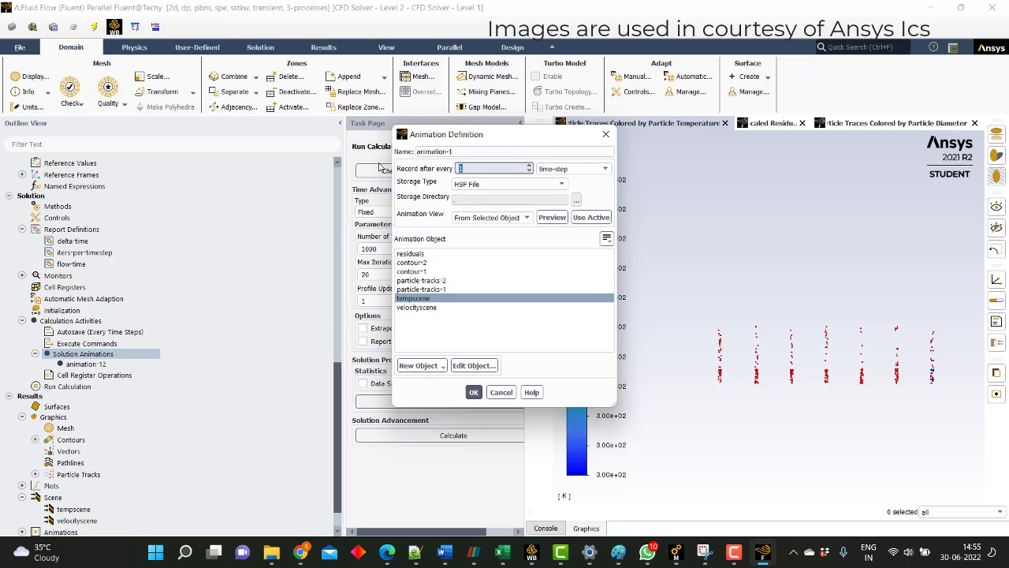
text(5)
click(473, 392)
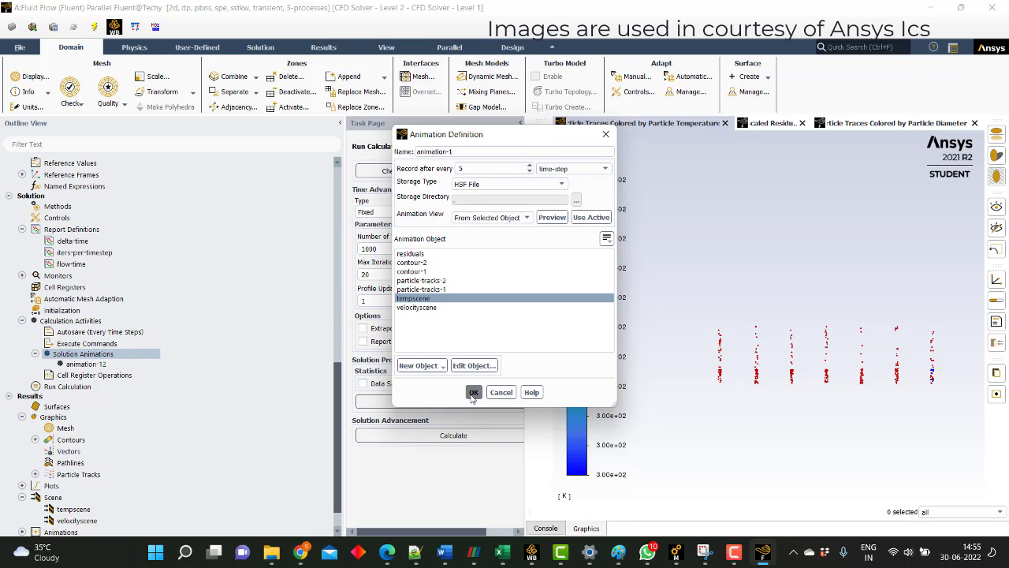
click(599, 310)
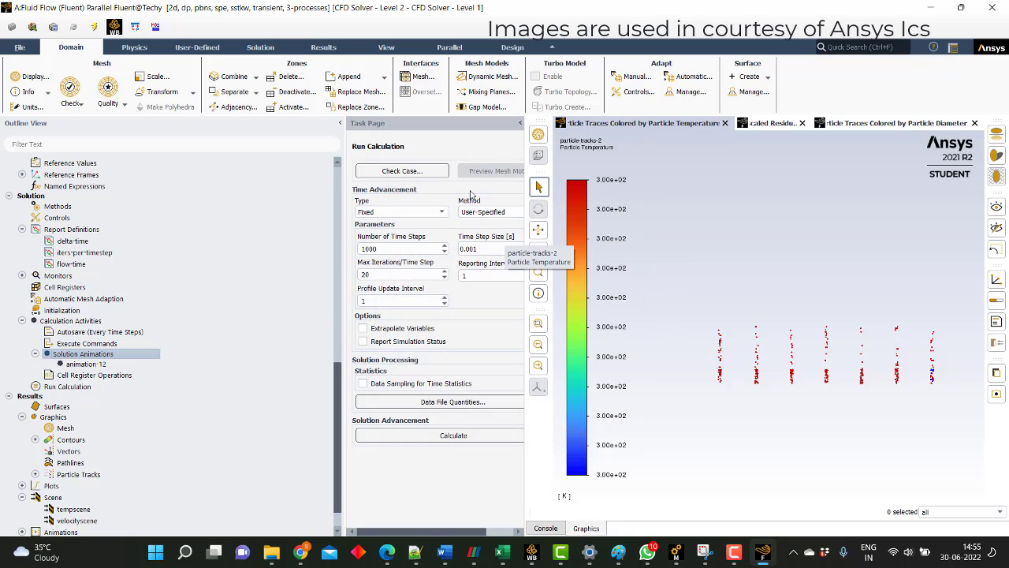
- Define a solution animation named tempanim that records tempscene every 6 time steps
double_click(83, 354)
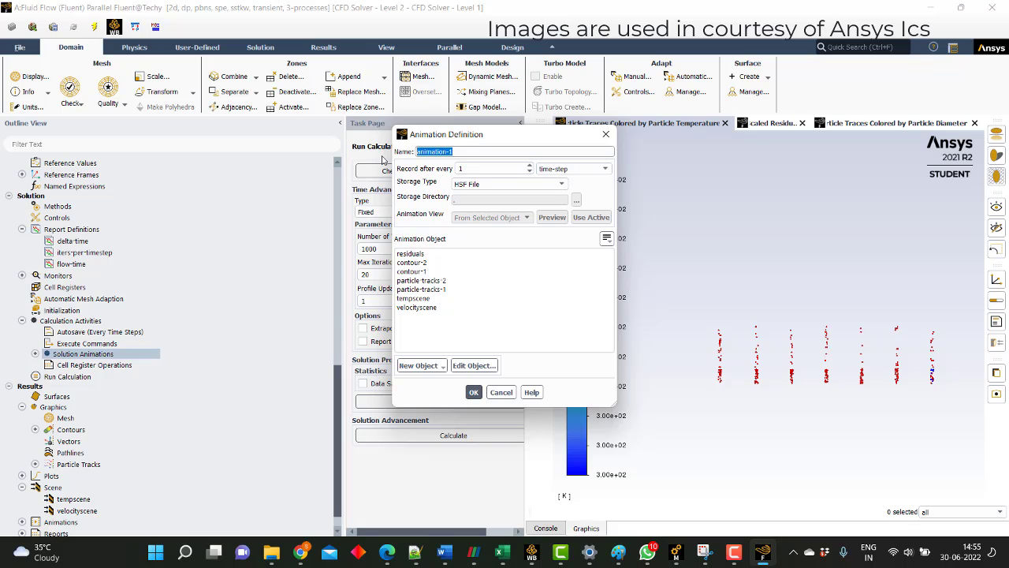
key(BackSpace)
text(tempanim)
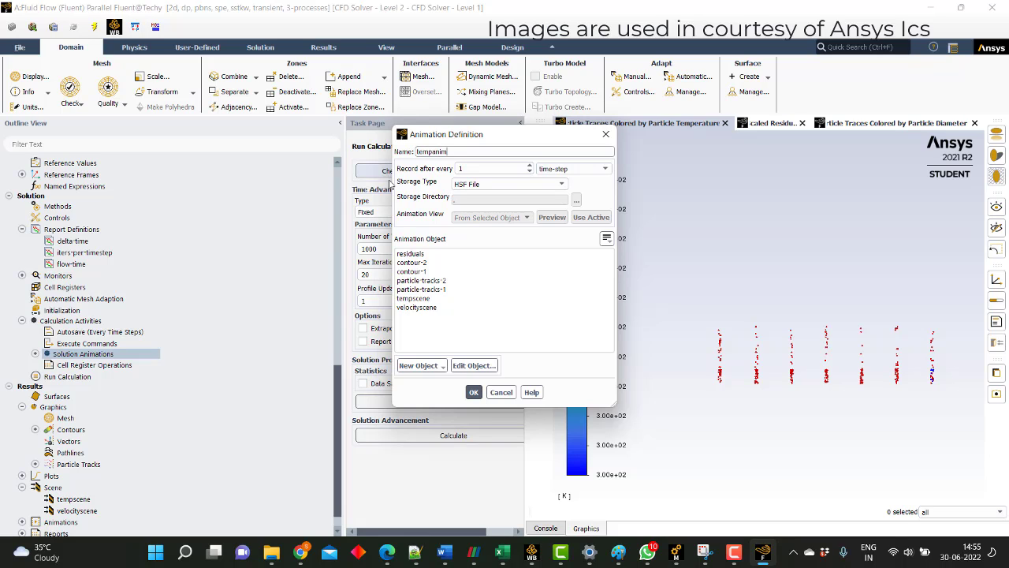
click(416, 298)
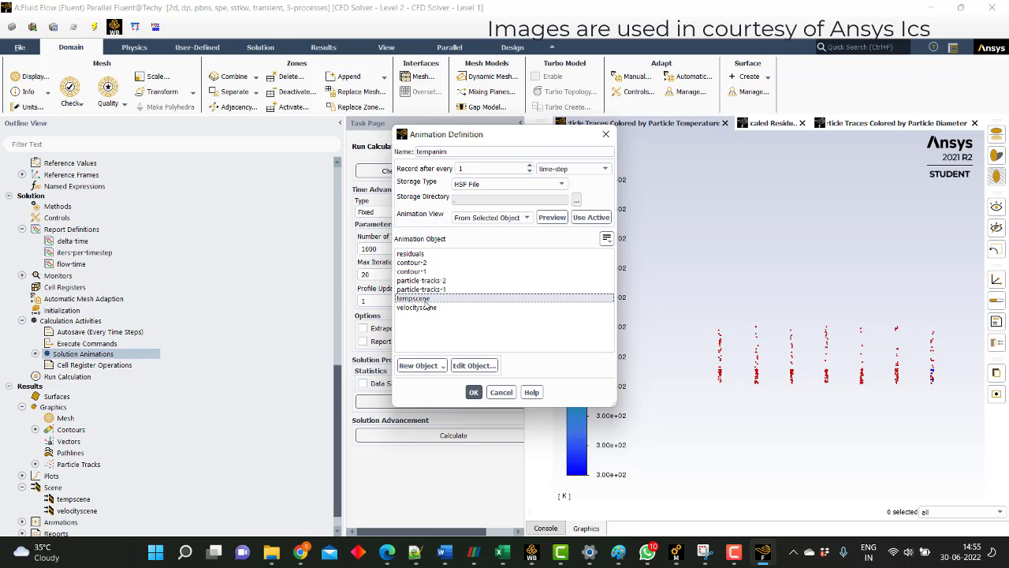
double_click(470, 170)
text(6)
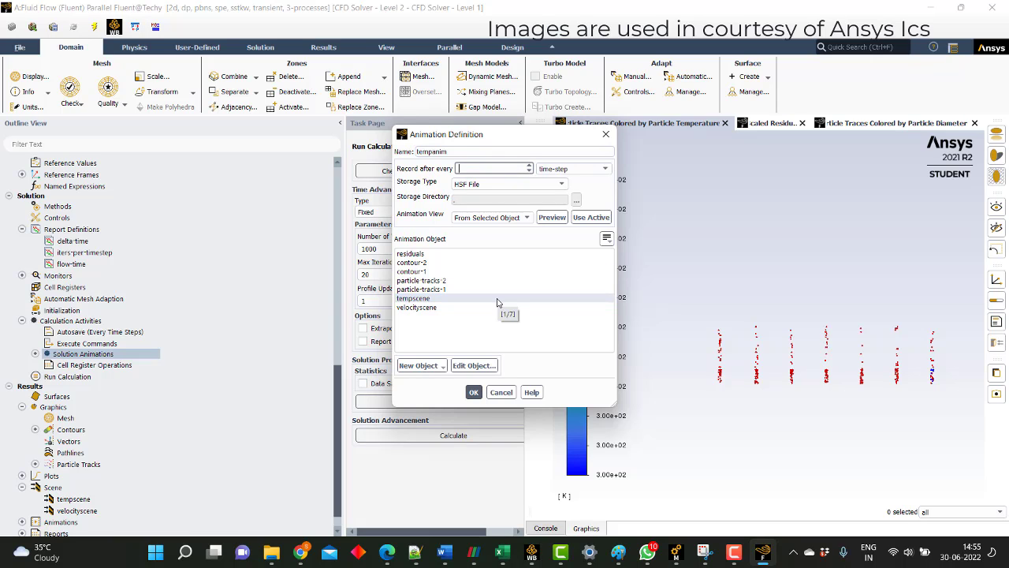
click(473, 392)
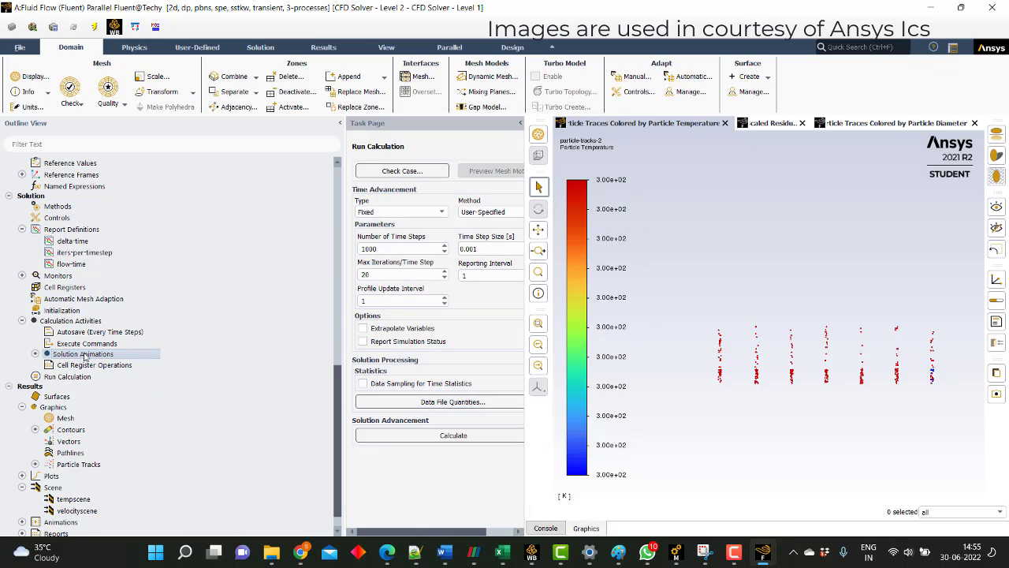
- Define a solution animation named velscene that records velocityscene by time step
double_click(83, 354)
double_click(465, 152)
text(velscene)
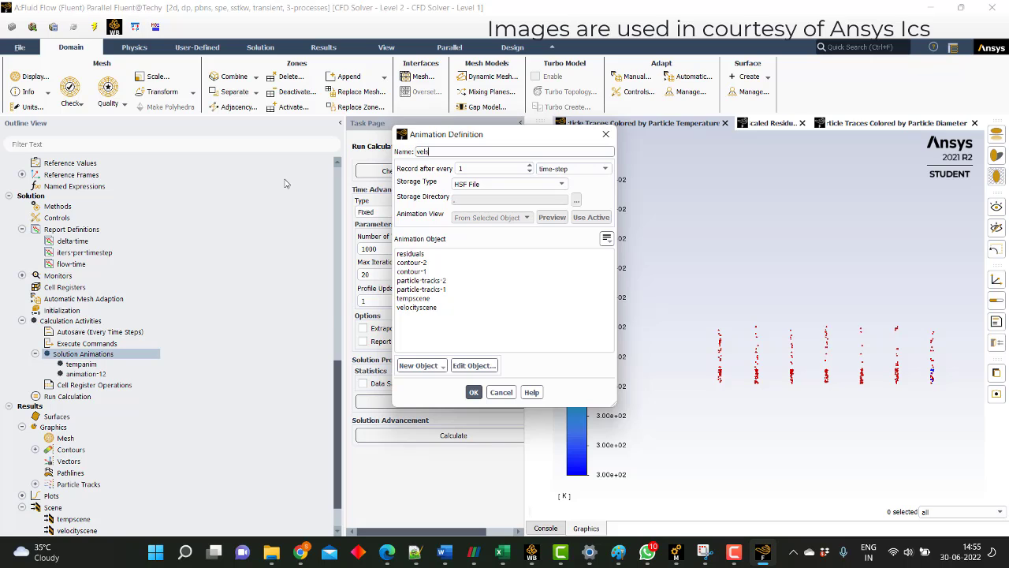
click(416, 306)
click(471, 169)
double_click(470, 168)
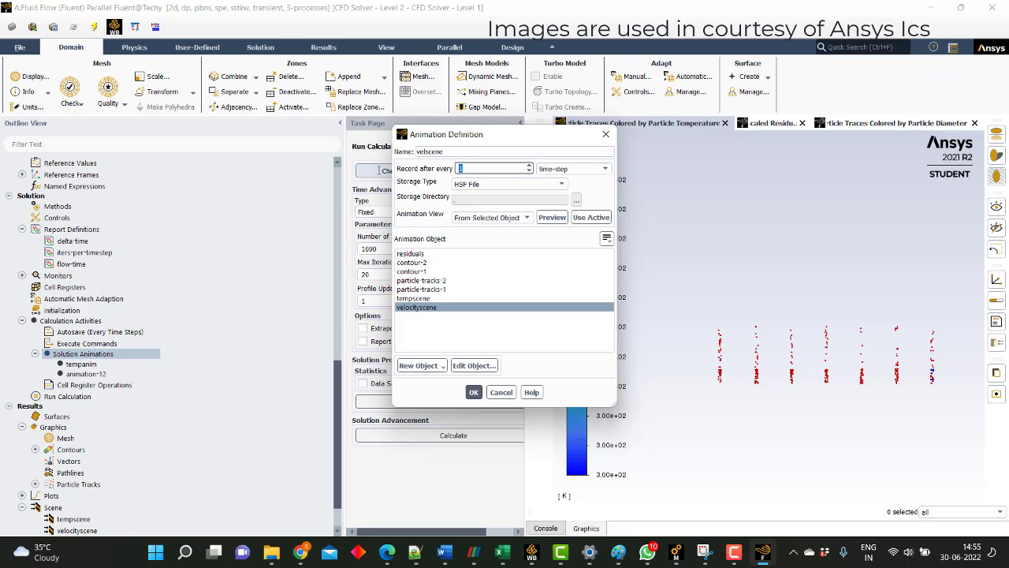
click(473, 392)
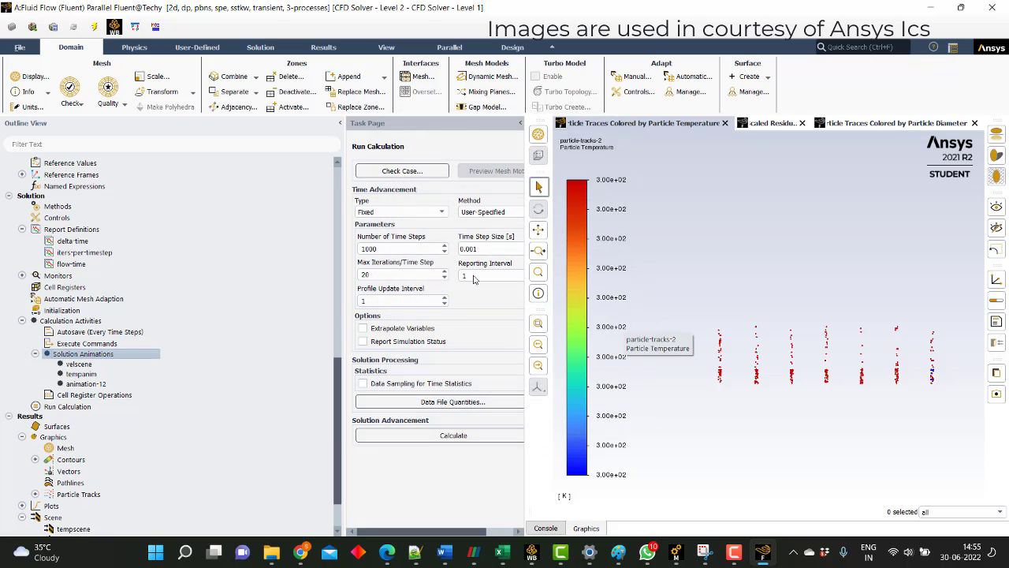
- Start the calculation using the settings changes for the current calculation only, and move the static temperature legend below the geometry
click(461, 436)
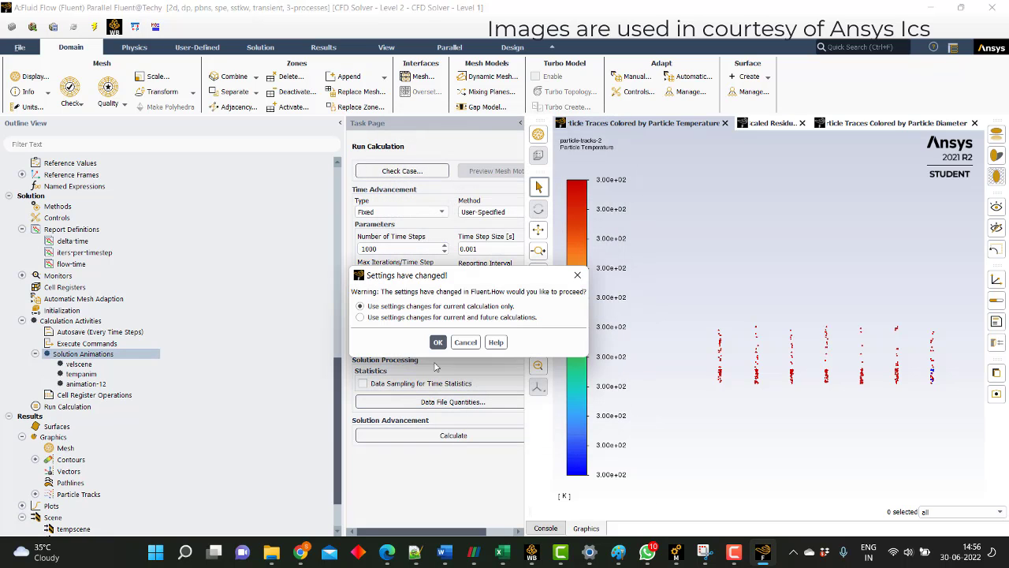
click(438, 342)
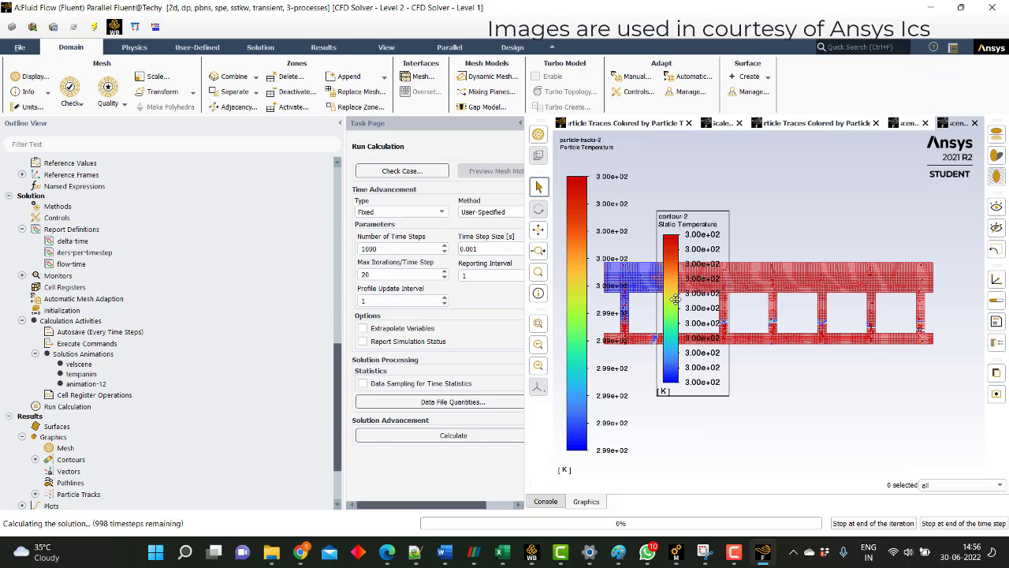
drag(671, 282, 743, 440)
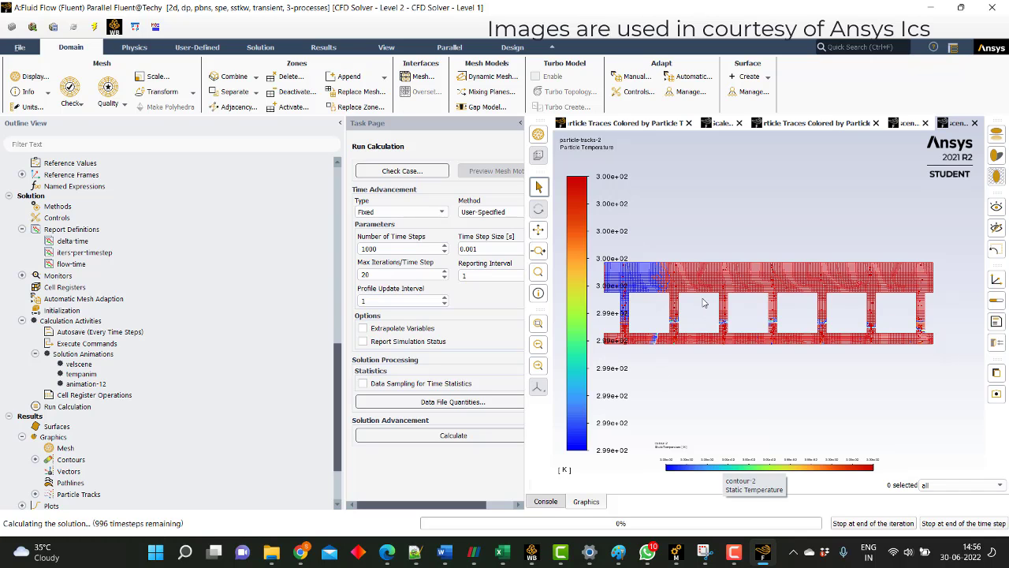
scroll(704, 302, down, 2)
scroll(704, 302, up, 1)
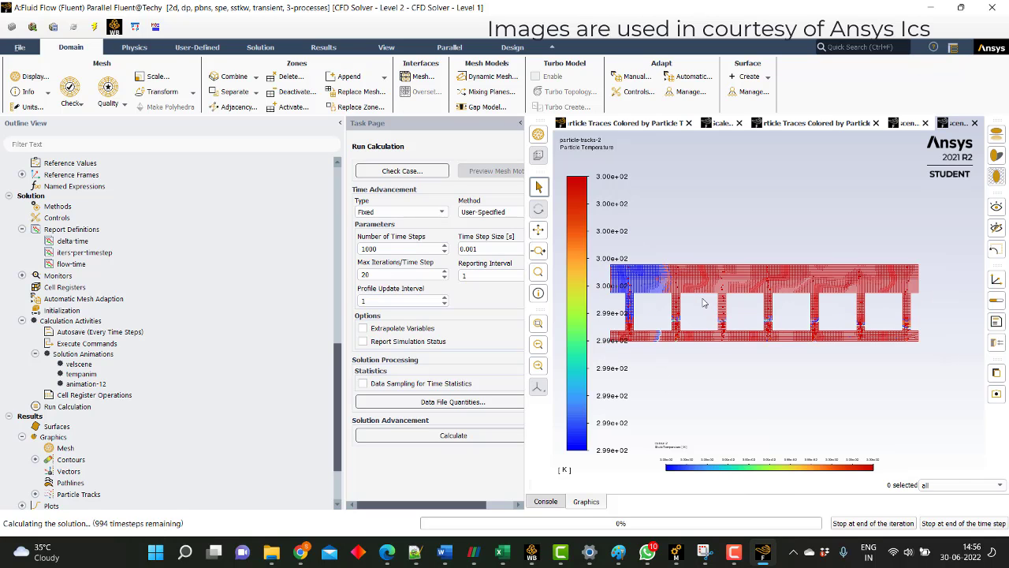
drag(674, 315, 711, 323)
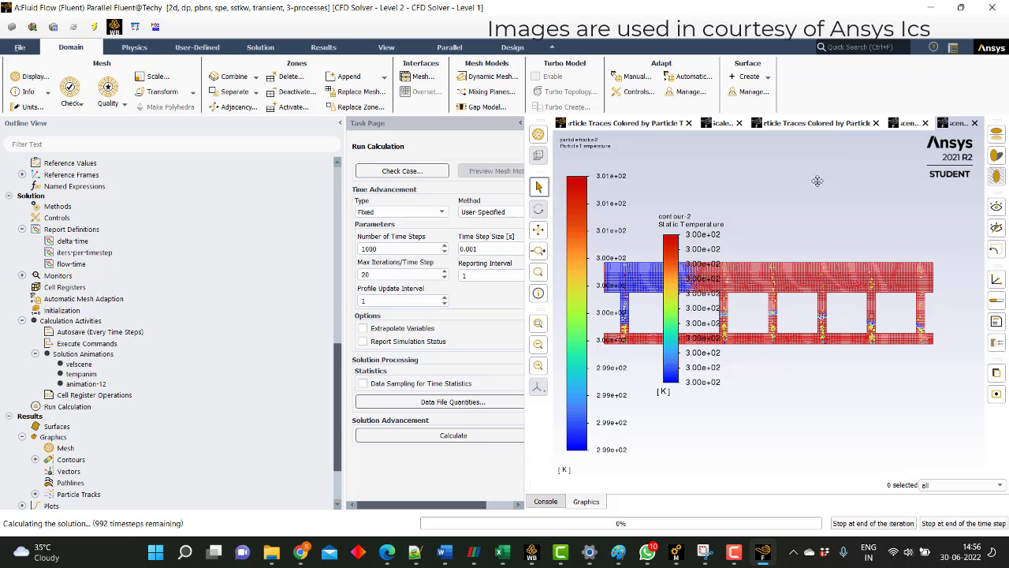
- Move the velocity magnitude legend above the geometry and the static temperature legend to the geometry's right end
drag(685, 347, 704, 421)
drag(721, 375, 927, 450)
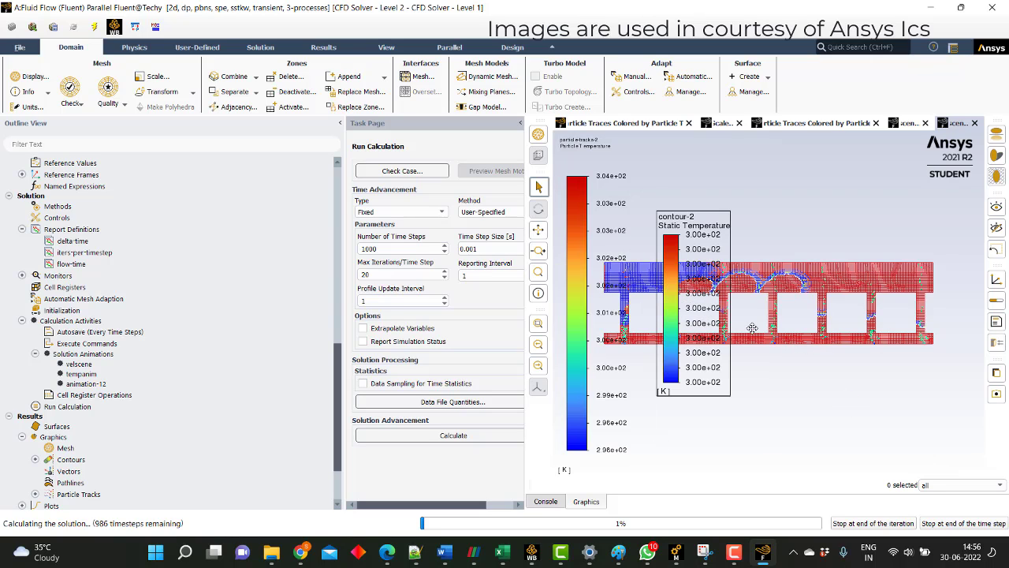
drag(704, 312, 992, 424)
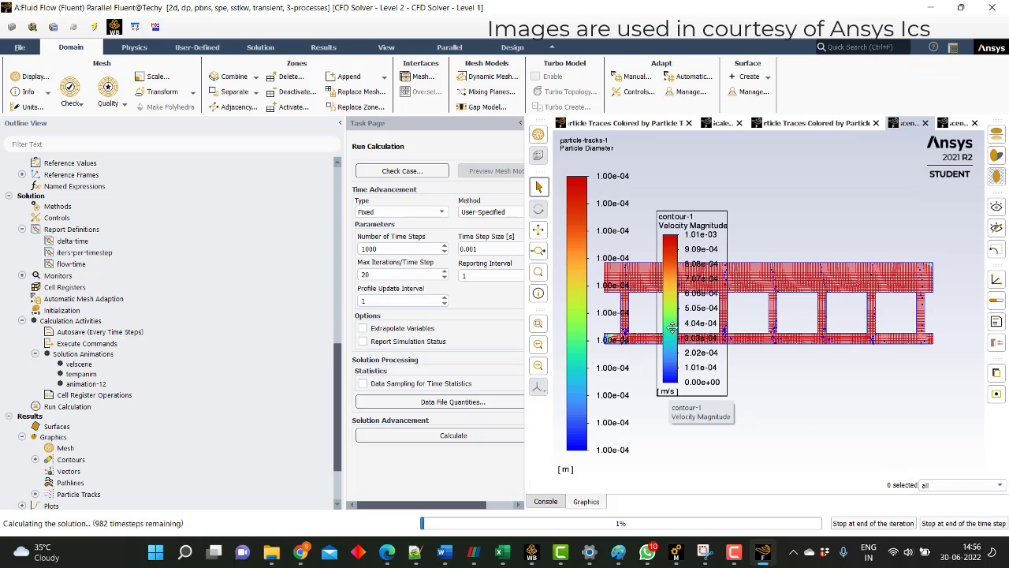
drag(685, 316, 800, 133)
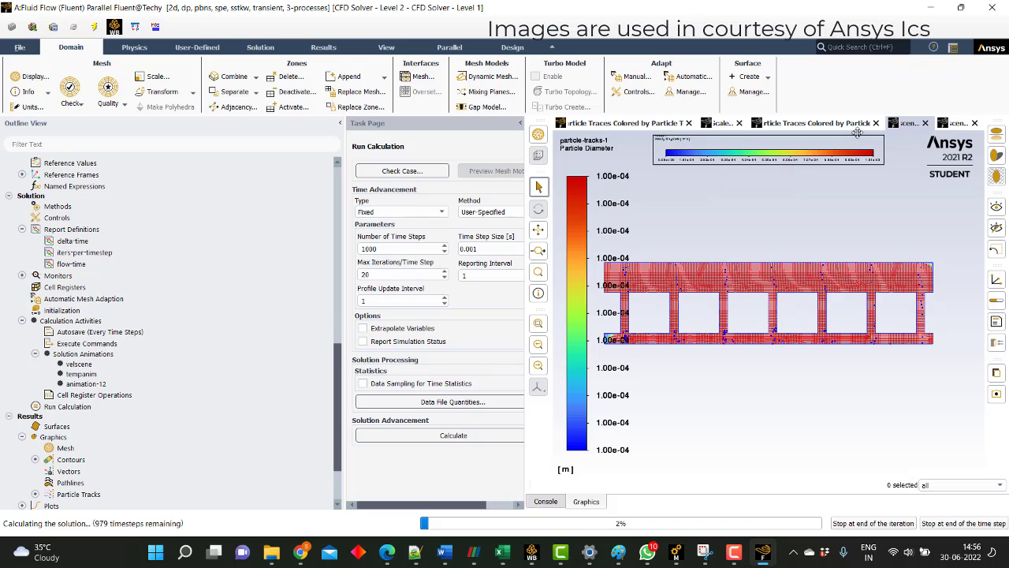
click(955, 123)
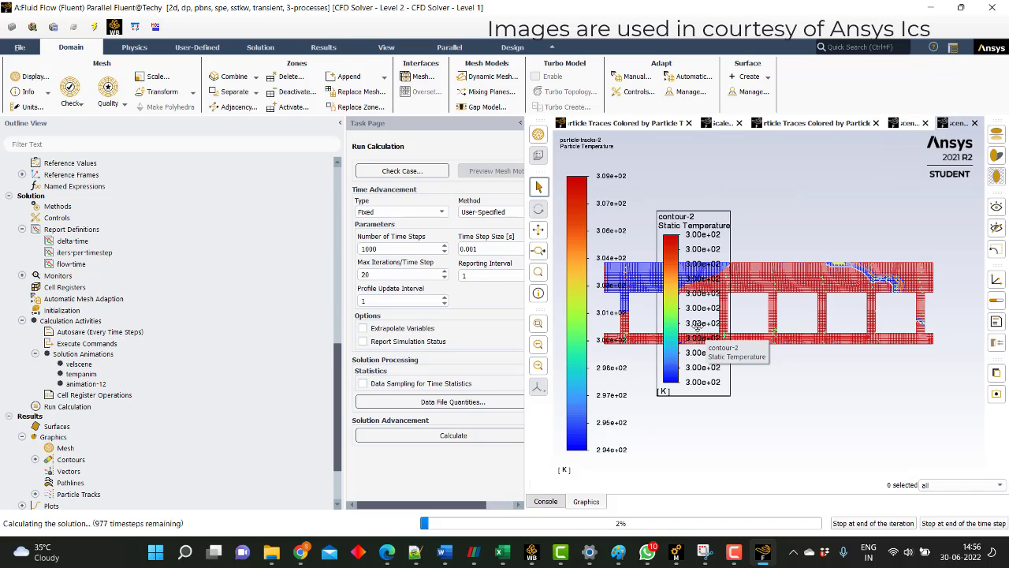
drag(695, 360, 790, 422)
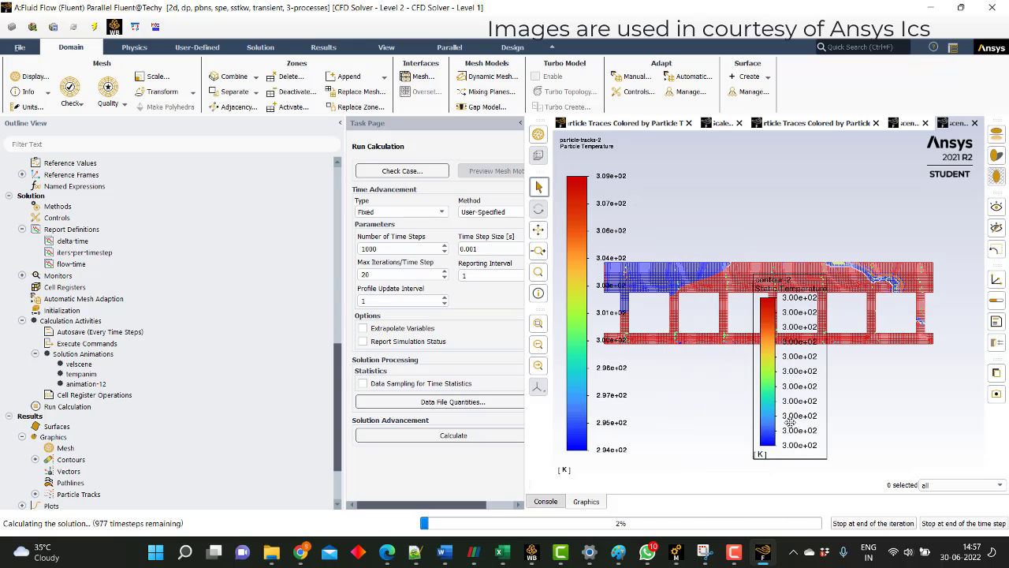
drag(758, 370, 915, 383)
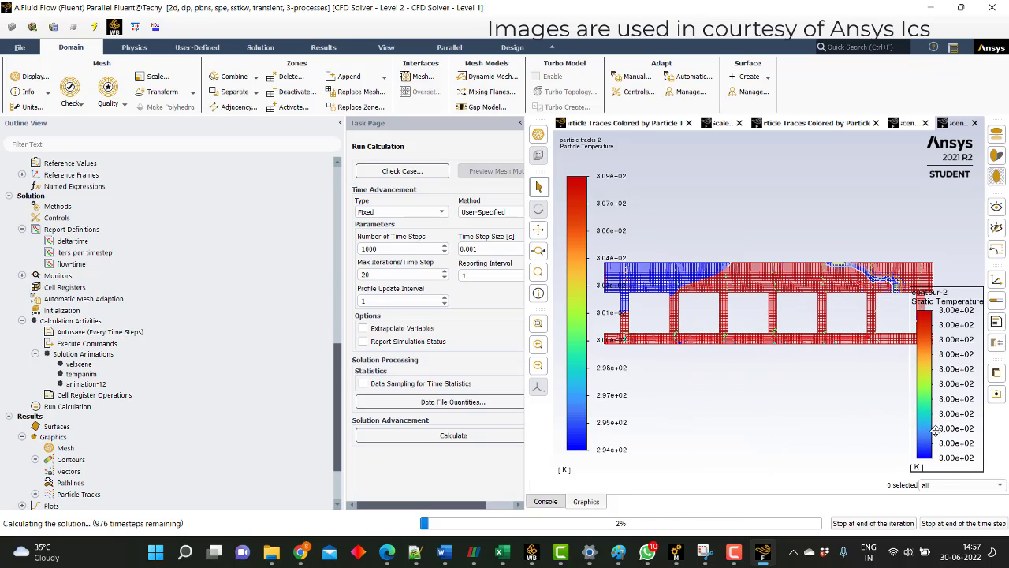
- Stop the running calculation at the end of the current time step
click(963, 523)
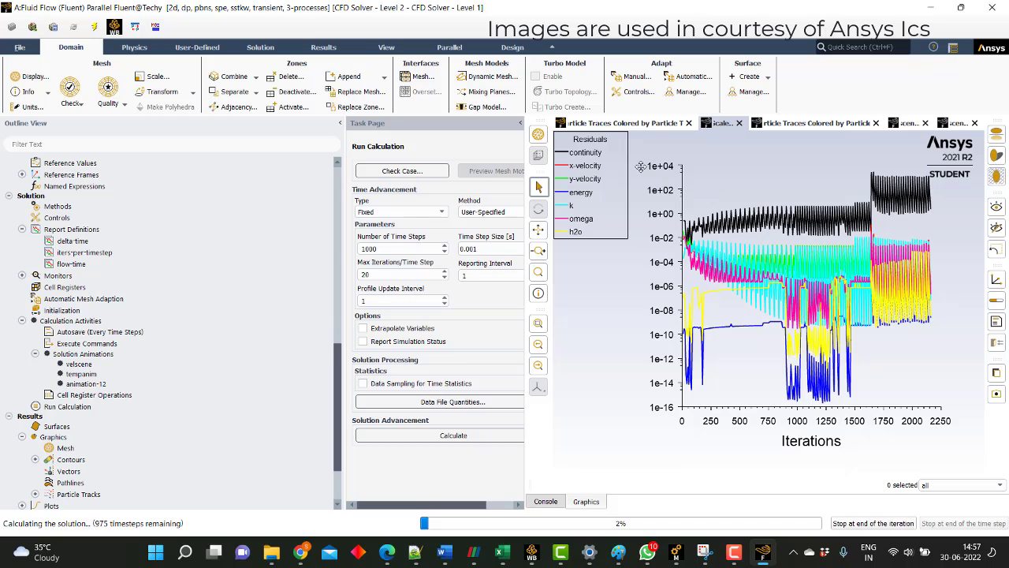
click(520, 289)
- Open the existing contour-2 definition and display its static temperature contours on the geometry
scroll(79, 458, down, 2)
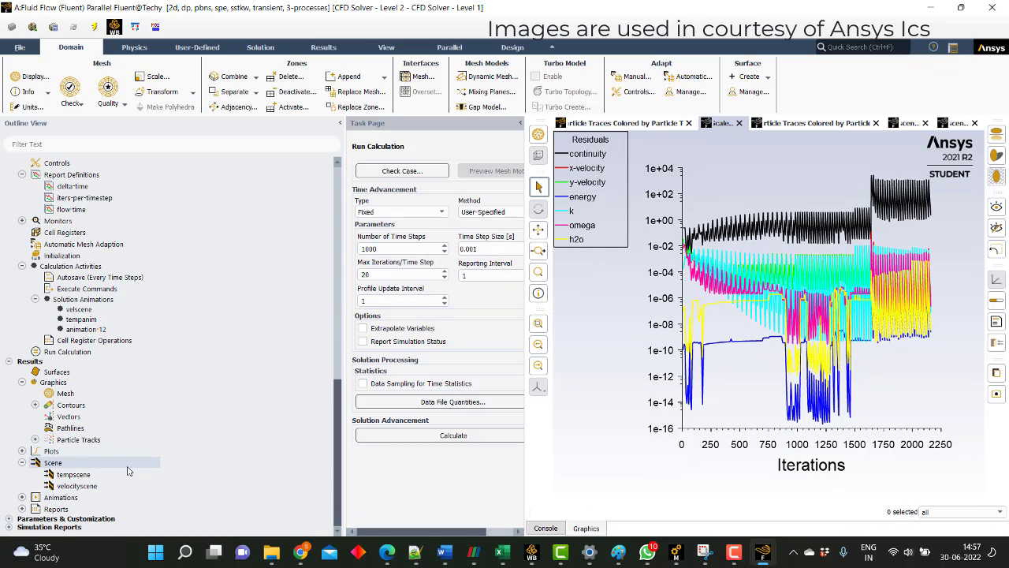
click(35, 404)
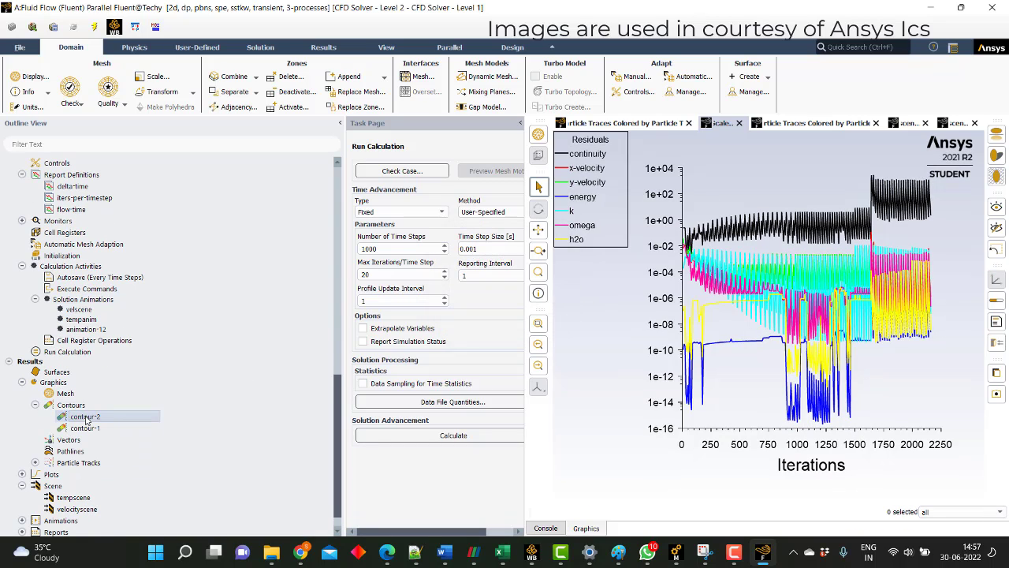
double_click(85, 416)
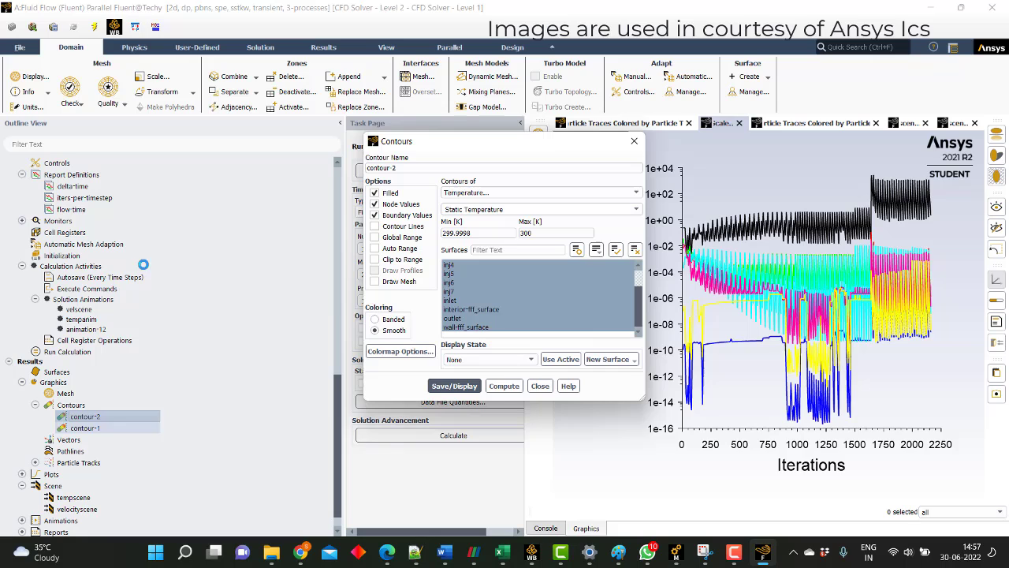
click(461, 386)
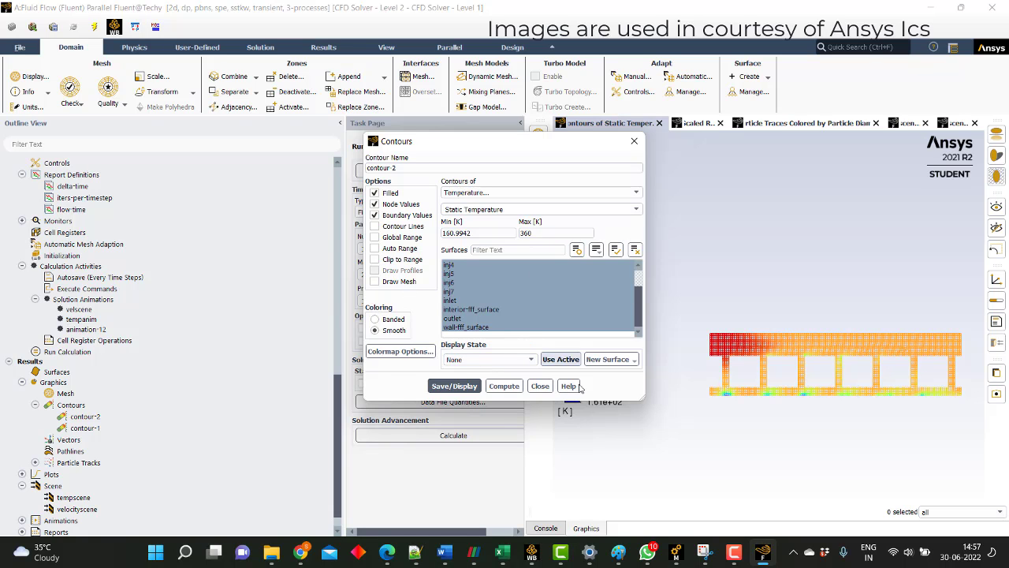
scroll(728, 406, up, 5)
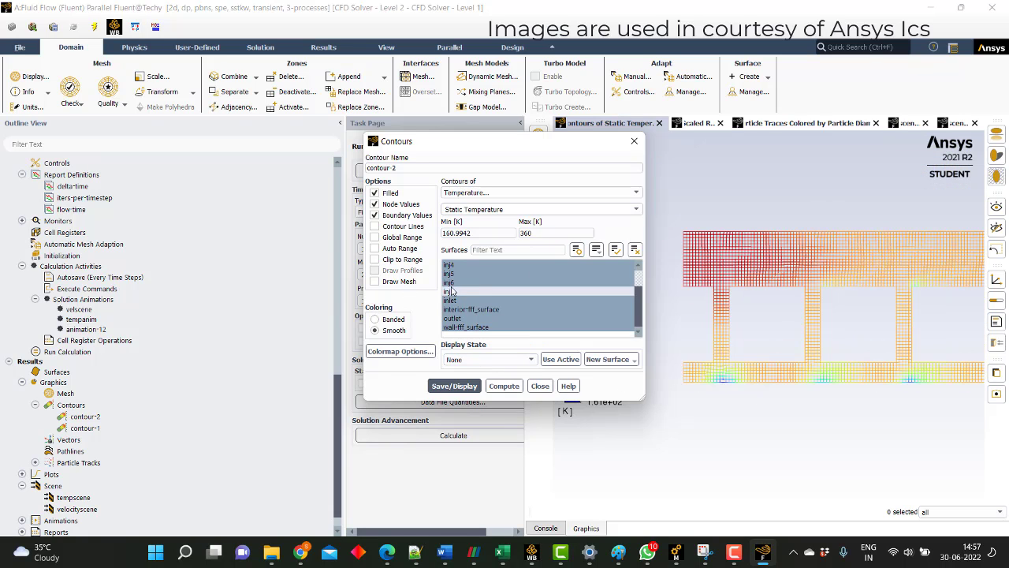
- Enable Global Range and Auto Range for contour-2, recompute its range, and close the contour definition
click(400, 236)
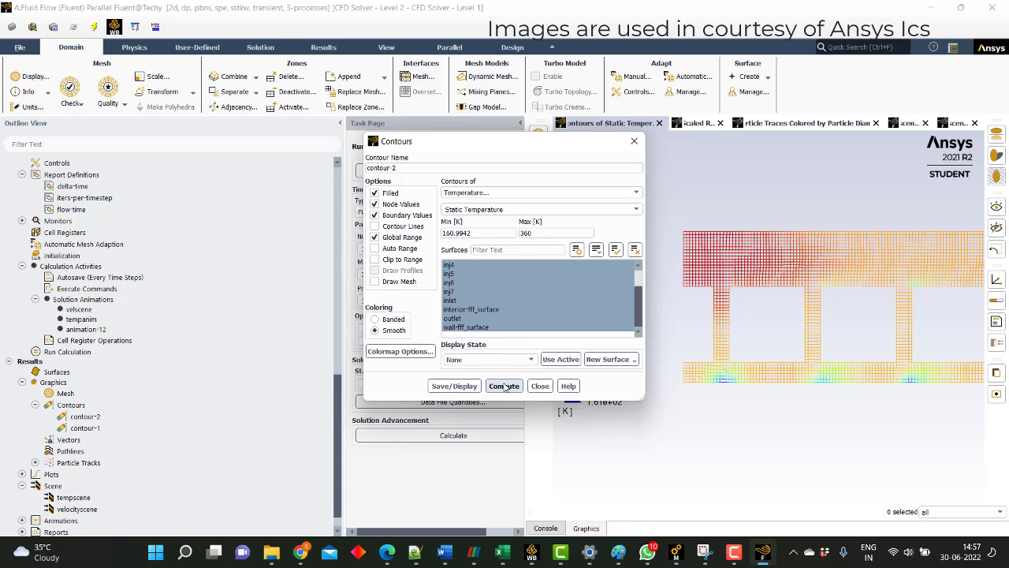
click(390, 247)
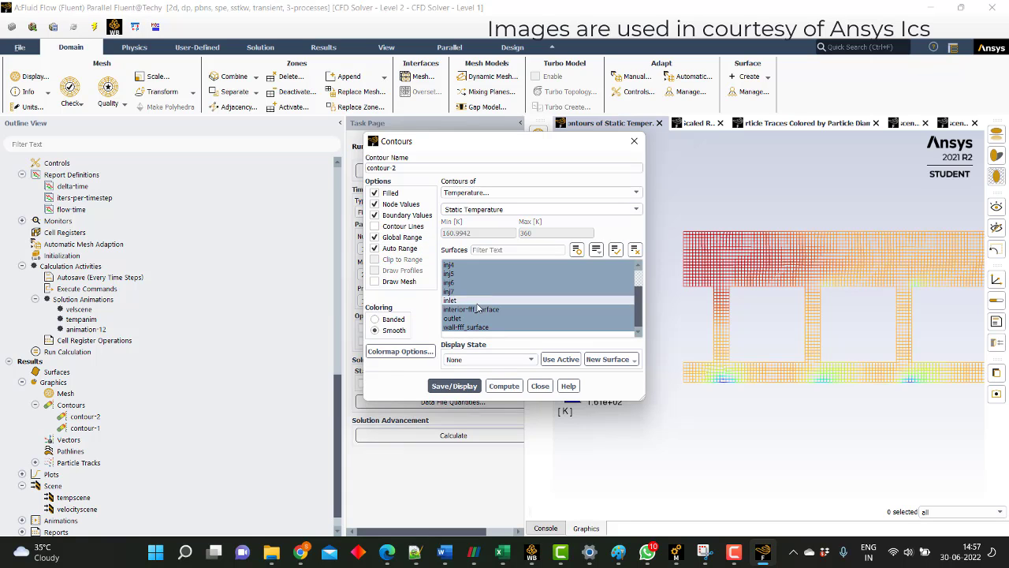
click(504, 386)
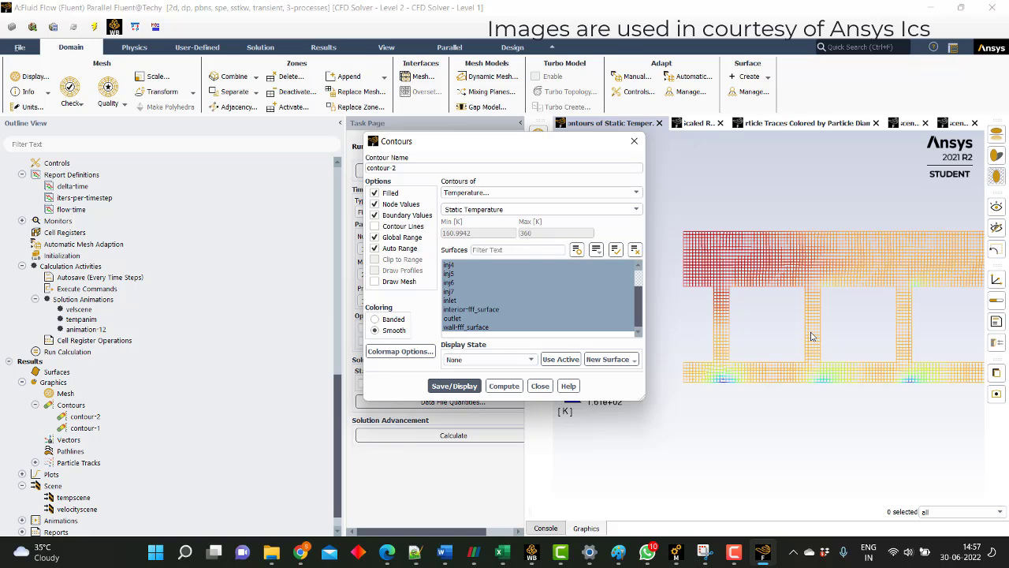
scroll(869, 344, down, 5)
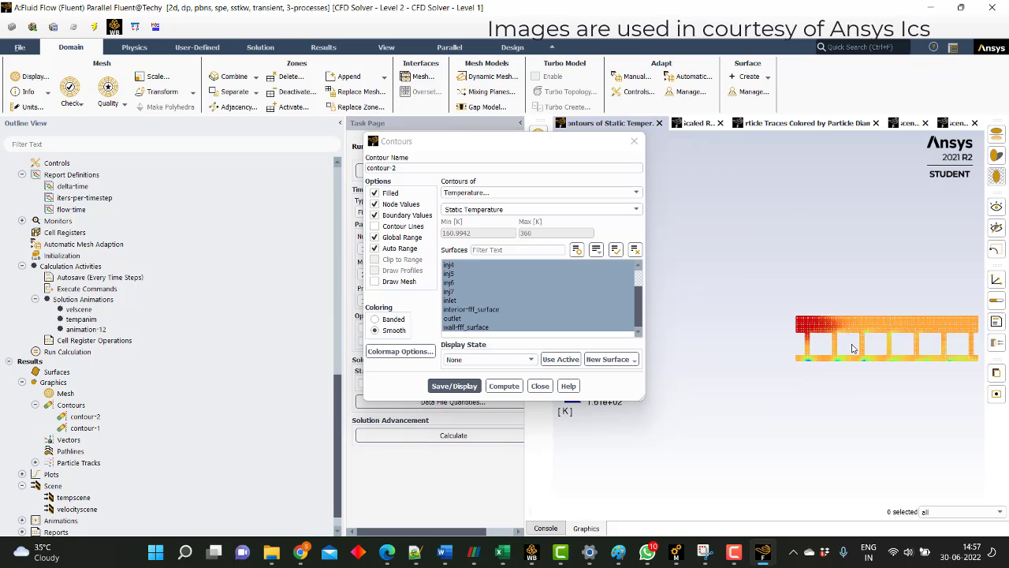
drag(852, 347, 759, 332)
click(542, 385)
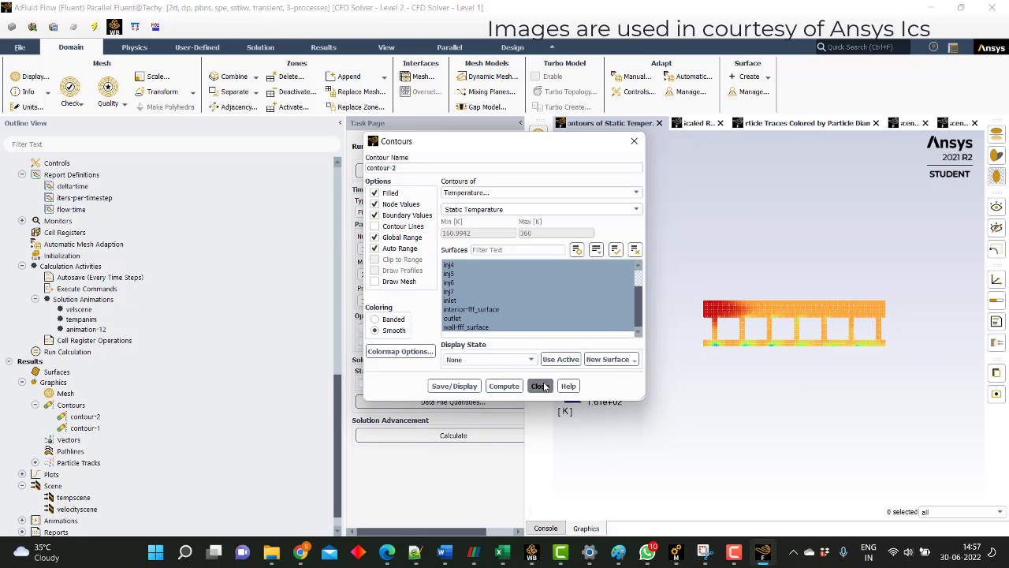
- Open particle-tracks-2 and track the injection-0 droplets colored by particle temperature
scroll(171, 415, down, 1)
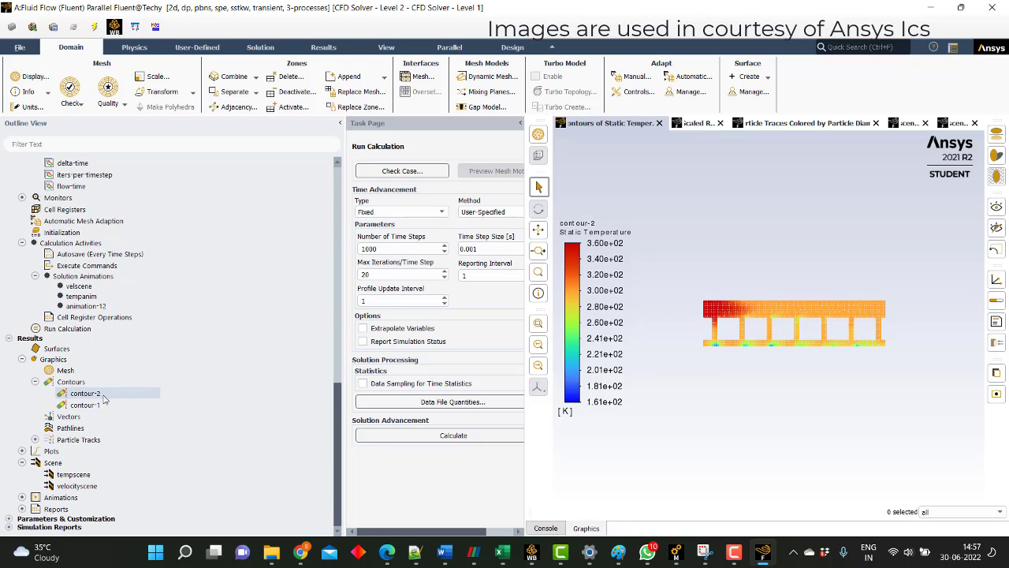
click(35, 439)
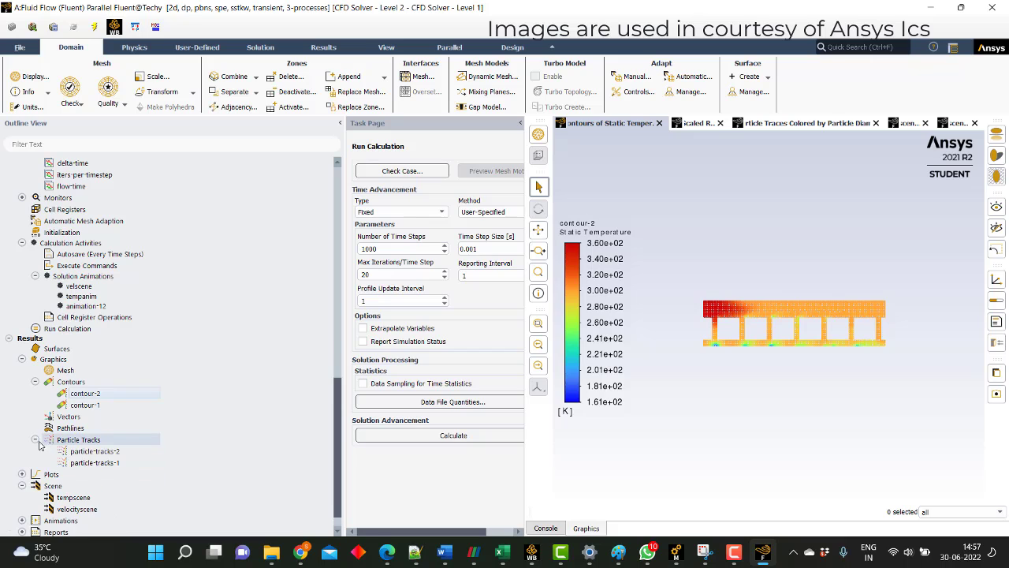
click(114, 451)
double_click(114, 452)
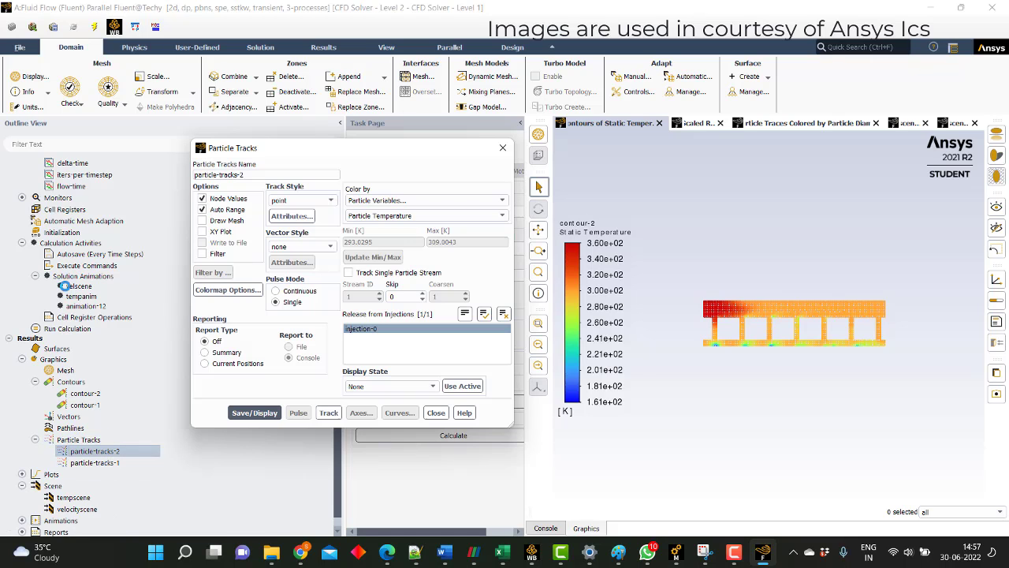
click(328, 412)
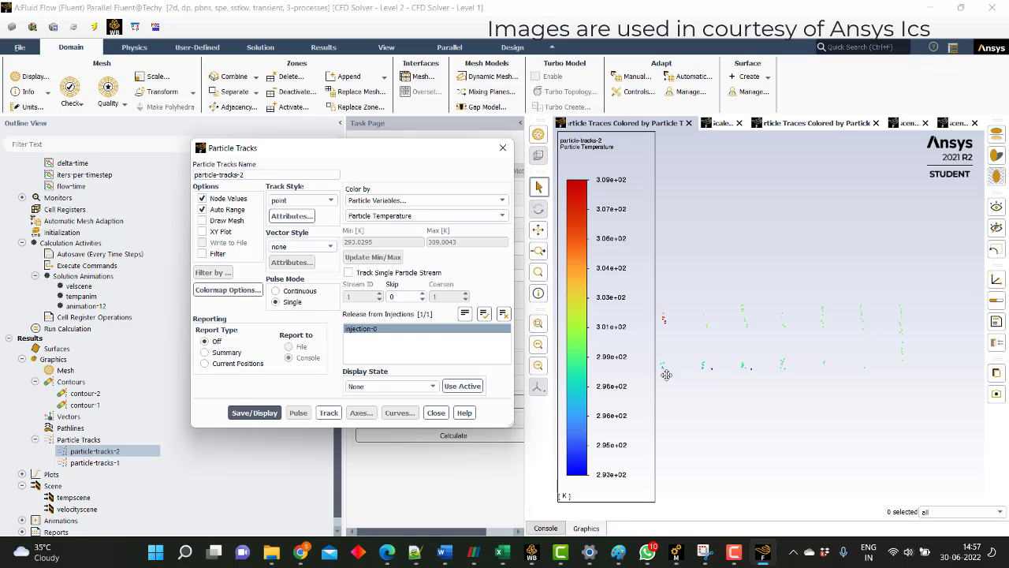
- Examine the console log for tracked and trapped particle counts at recent time steps, and close the particle-tracks-2 settings
click(546, 528)
scroll(668, 415, up, 4)
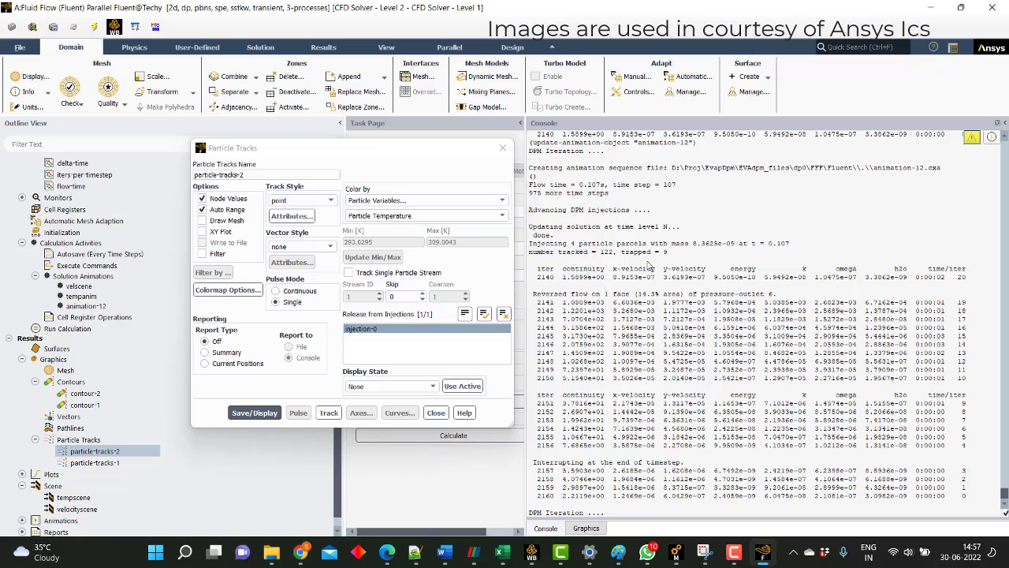
scroll(648, 265, up, 15)
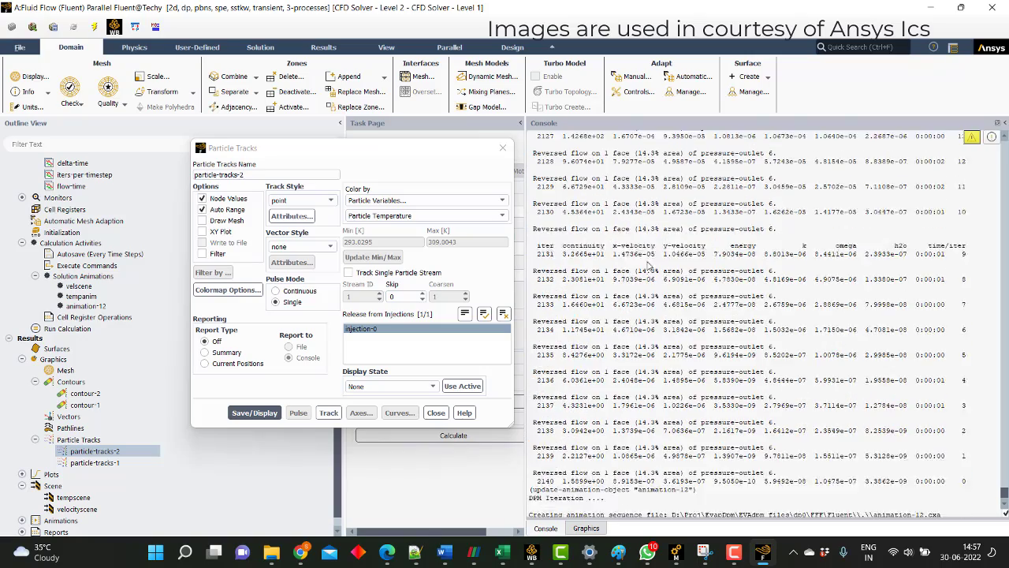
scroll(648, 266, up, 3)
scroll(640, 216, up, 20)
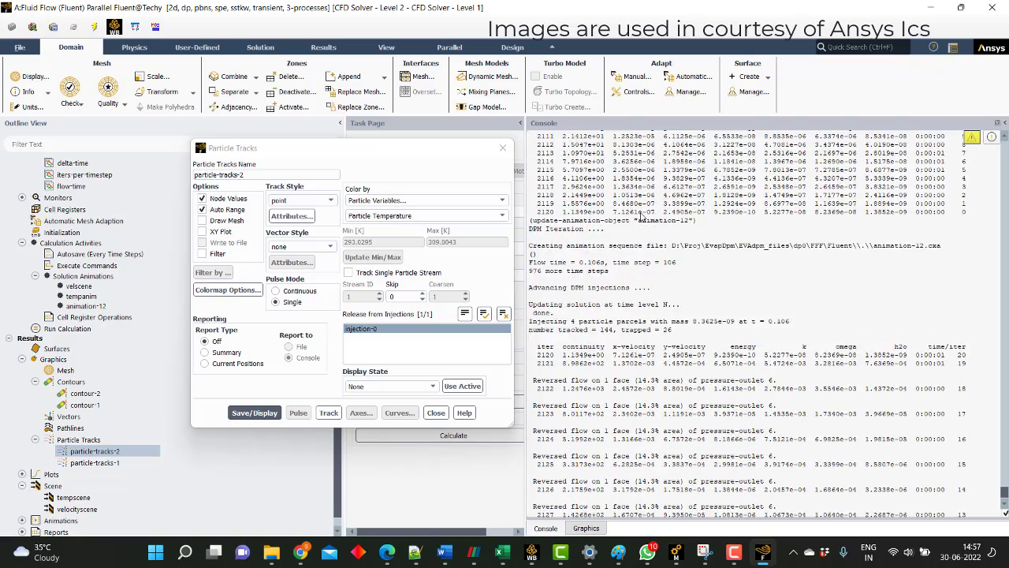
scroll(645, 300, up, 18)
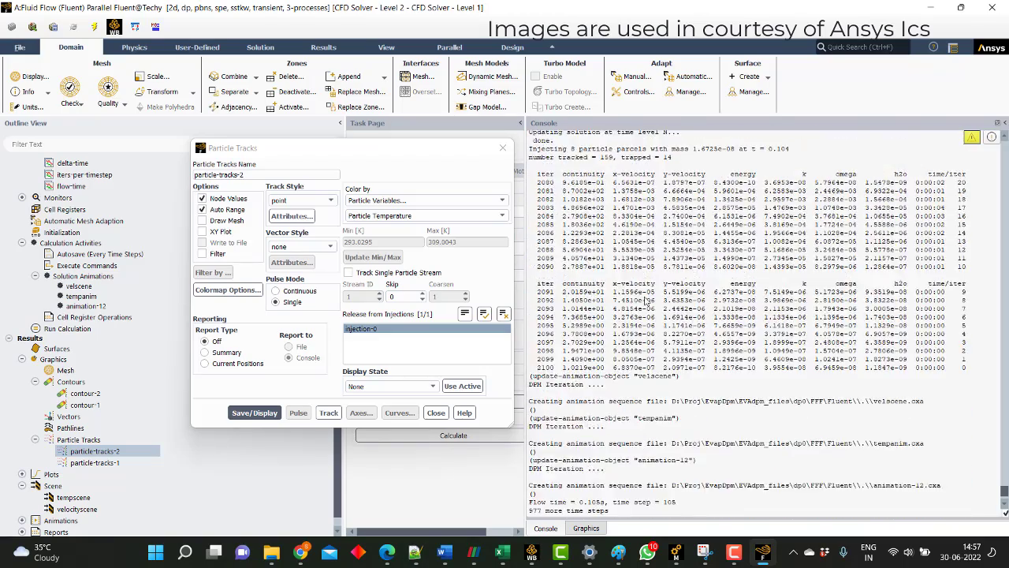
scroll(644, 300, up, 8)
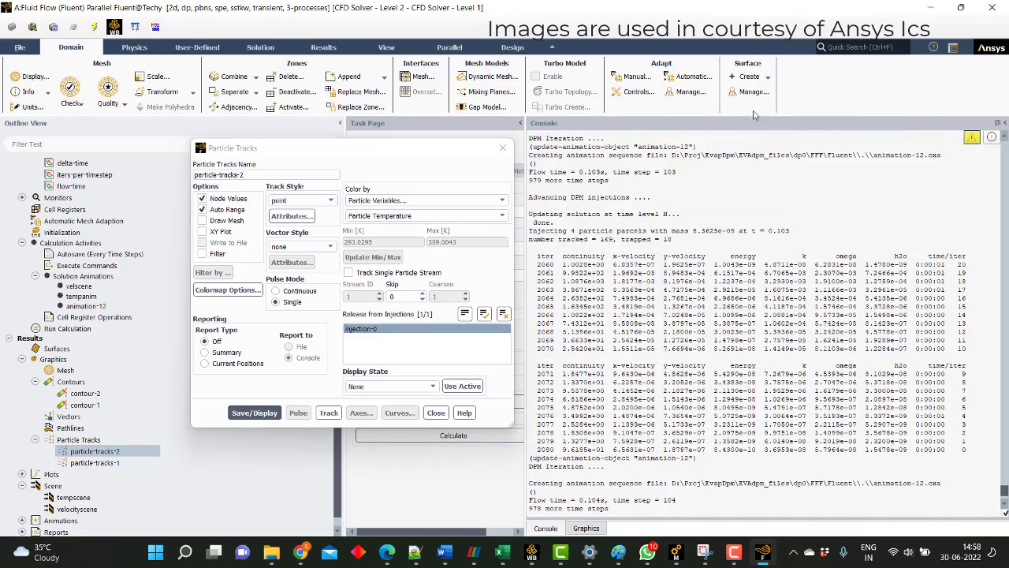
click(436, 412)
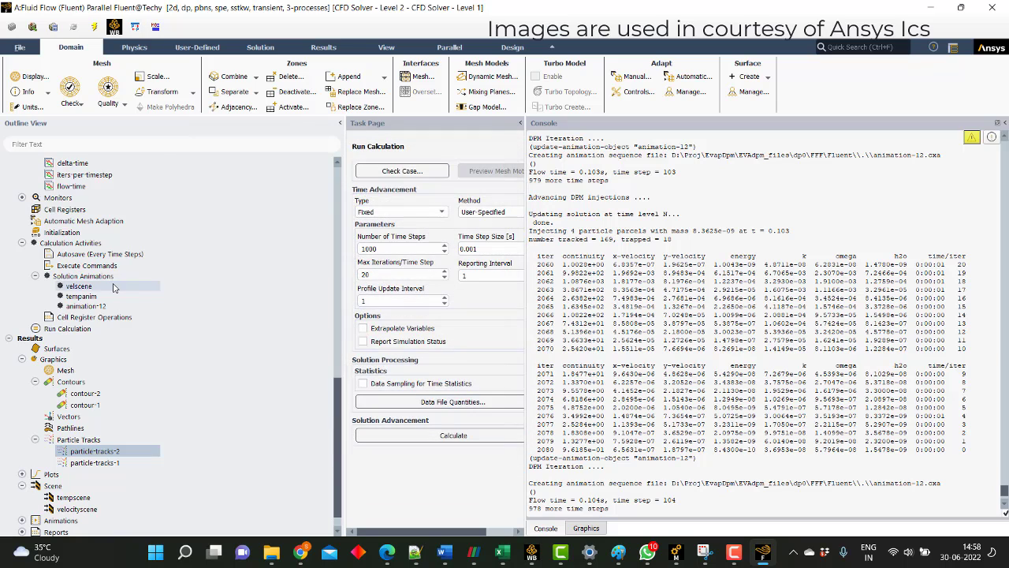
- Review the water-liquid droplet particle properties, including vaporization temperature, boiling point and saturation vapor pressure, and close the material without changes
scroll(89, 365, up, 10)
scroll(89, 365, up, 3)
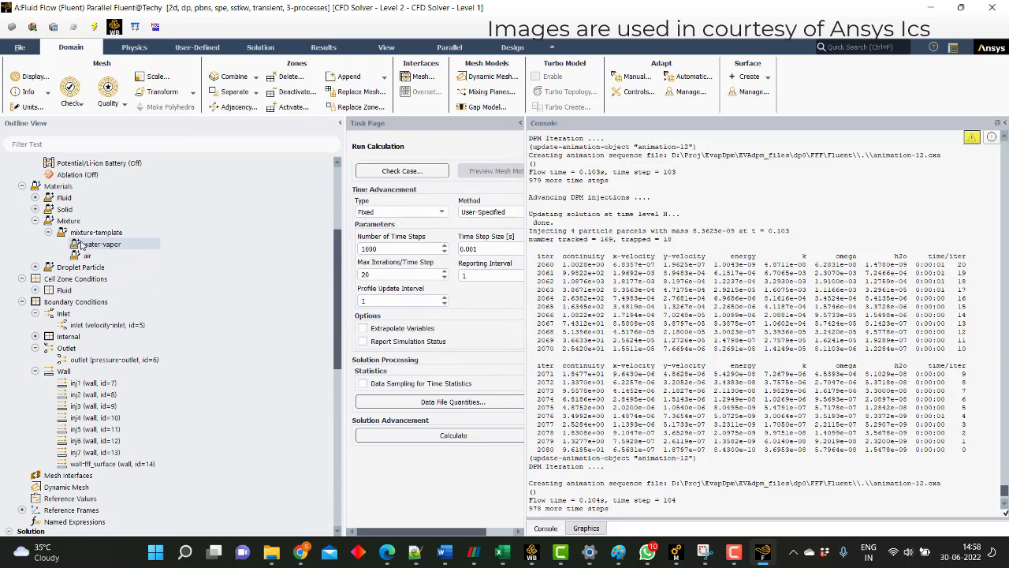
click(34, 267)
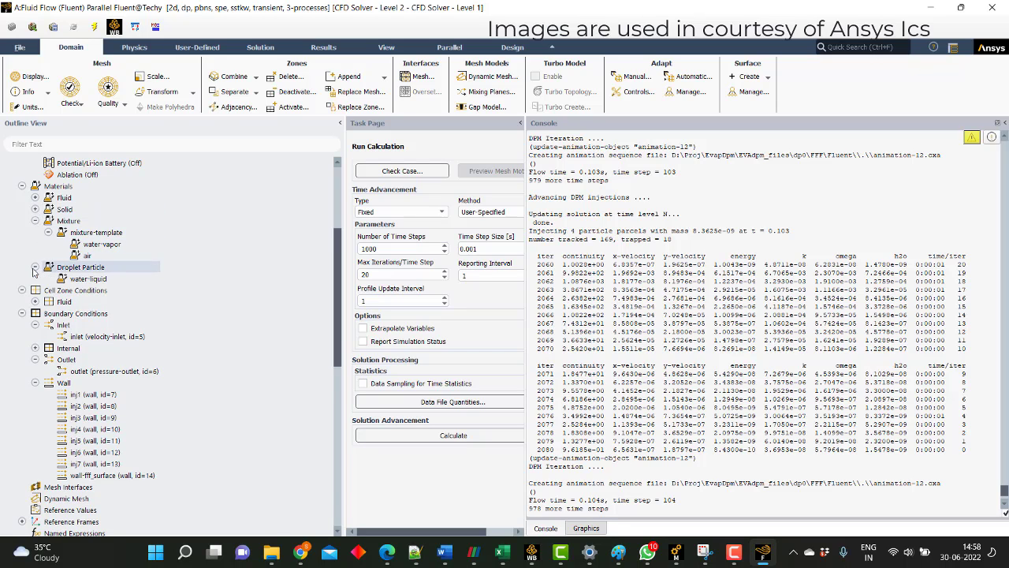
double_click(88, 279)
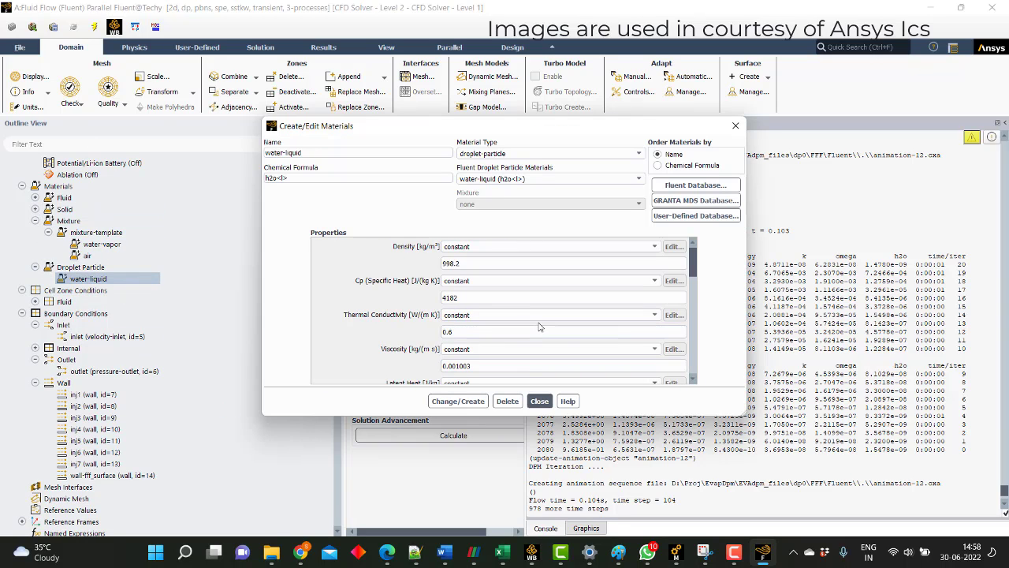
scroll(539, 326, down, 5)
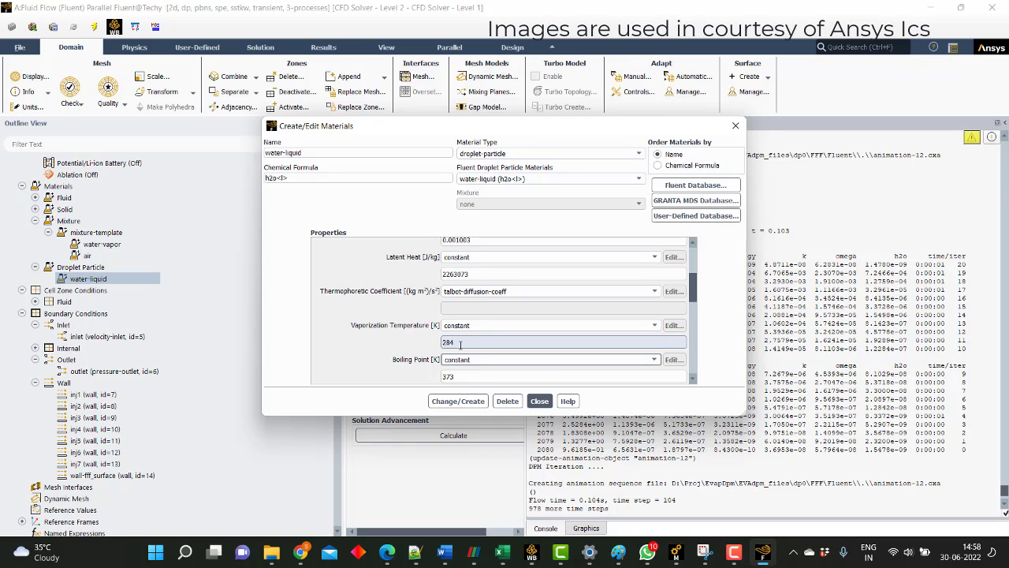
drag(461, 343, 418, 341)
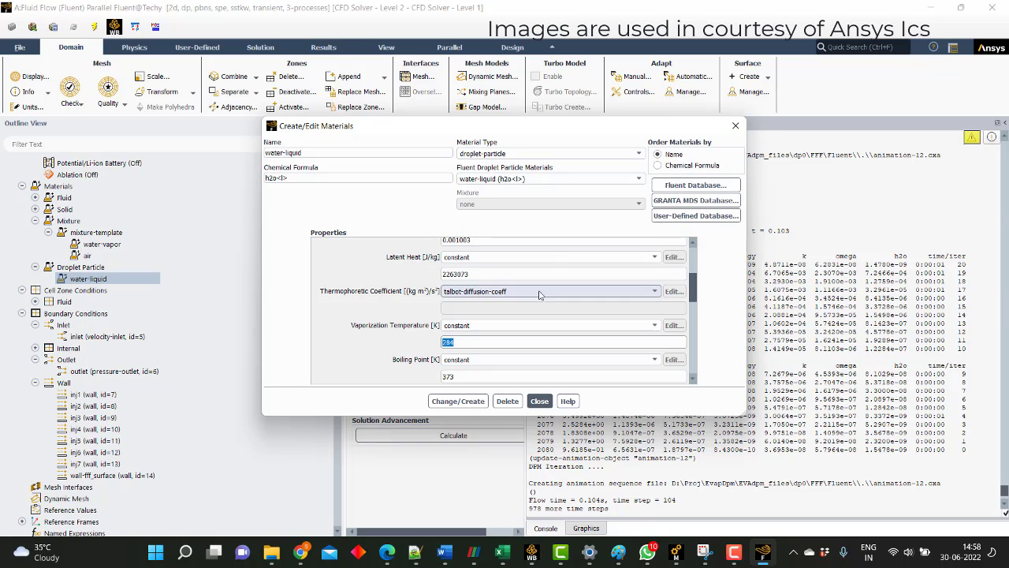
scroll(542, 305, down, 2)
scroll(542, 304, down, 2)
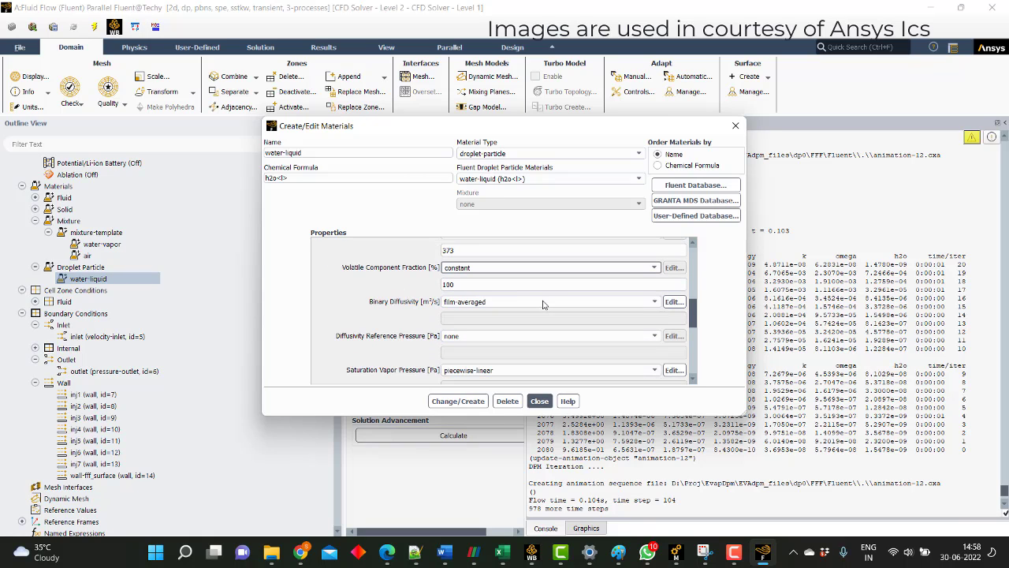
scroll(475, 362, down, 2)
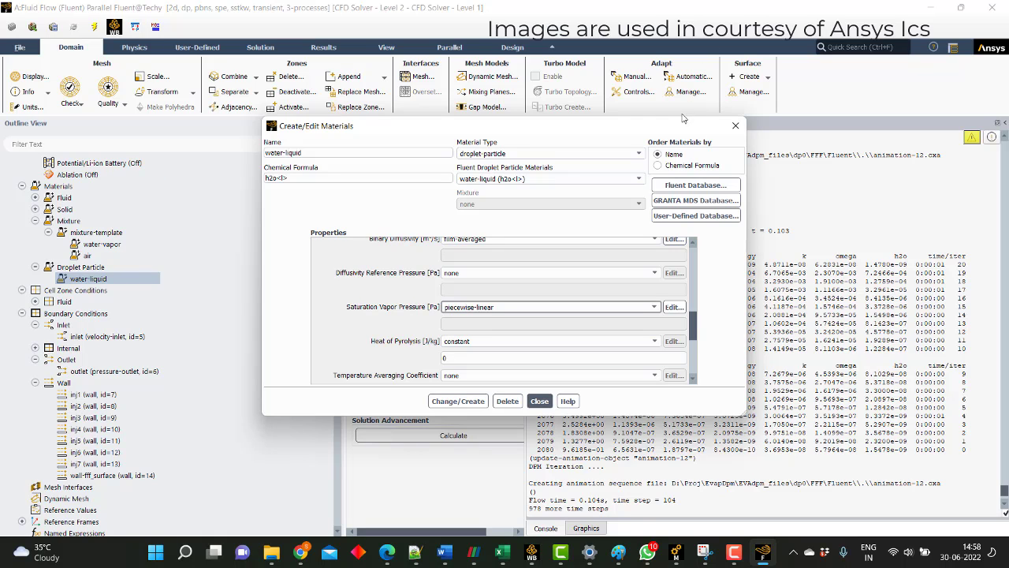
click(735, 126)
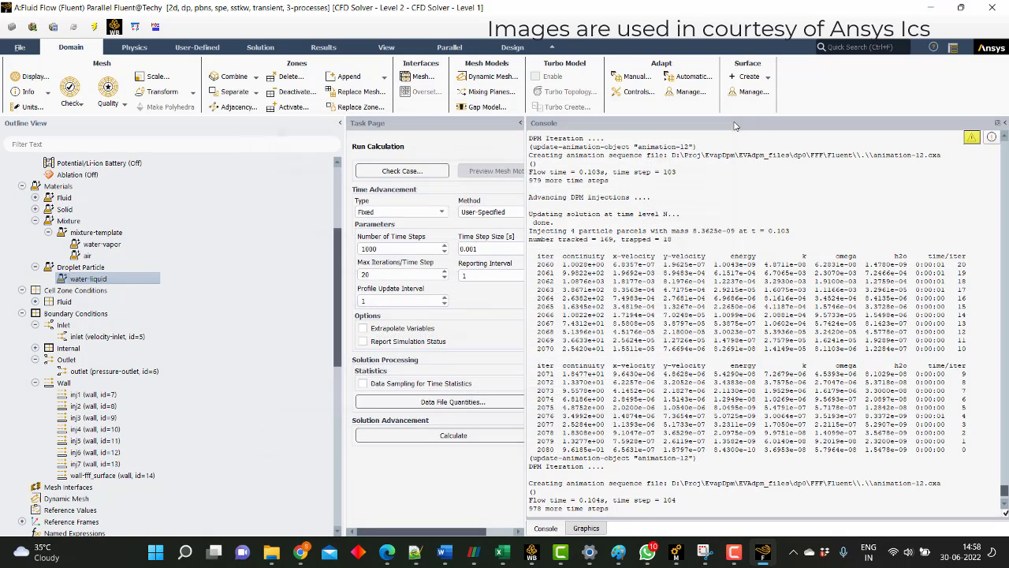
- Look back through the console output of earlier time steps to compare tracked, escaped and trapped particle counts
scroll(719, 399, up, 10)
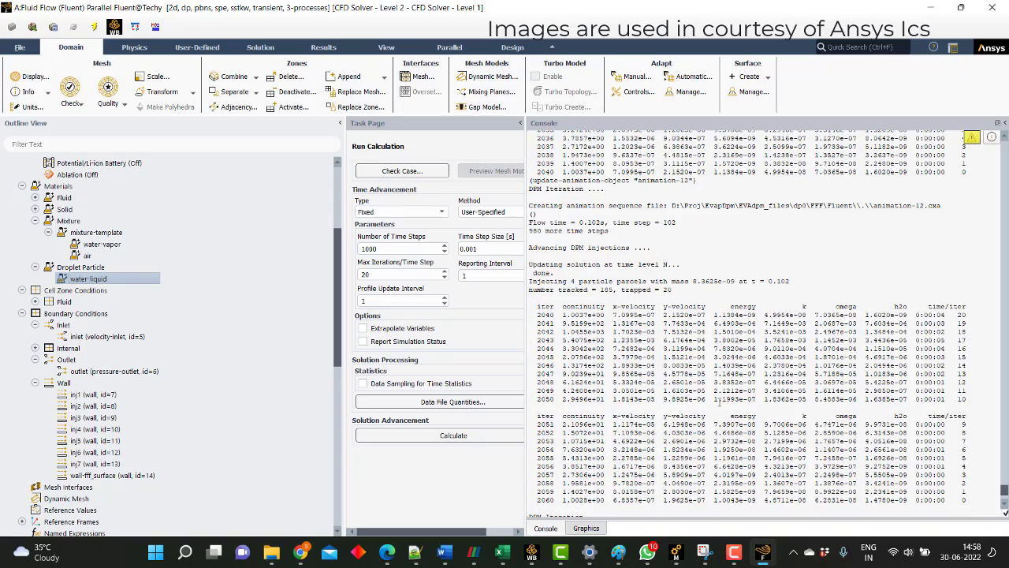
scroll(719, 398, up, 10)
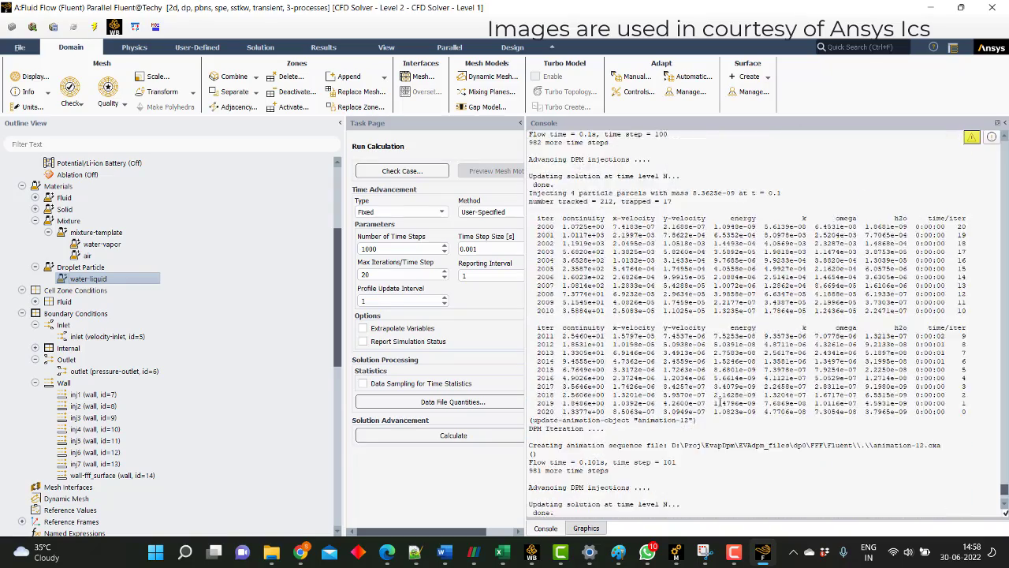
scroll(719, 402, up, 8)
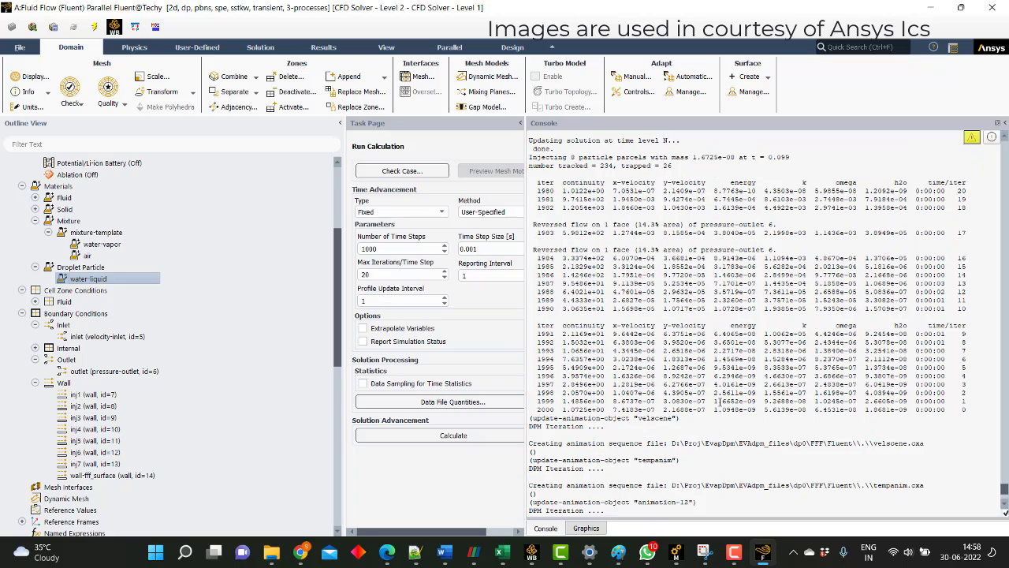
scroll(718, 402, up, 13)
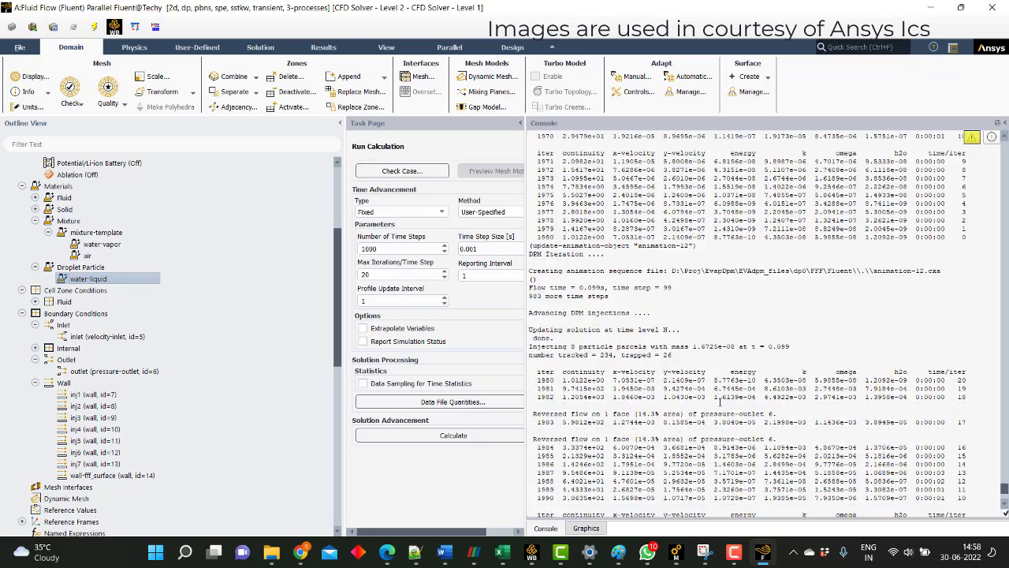
scroll(719, 402, up, 3)
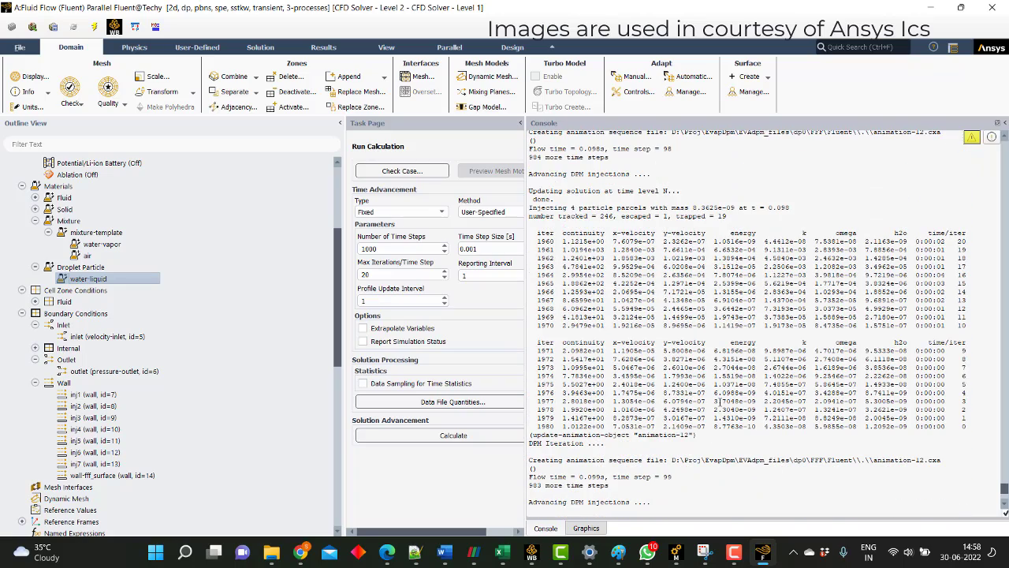
scroll(719, 402, up, 20)
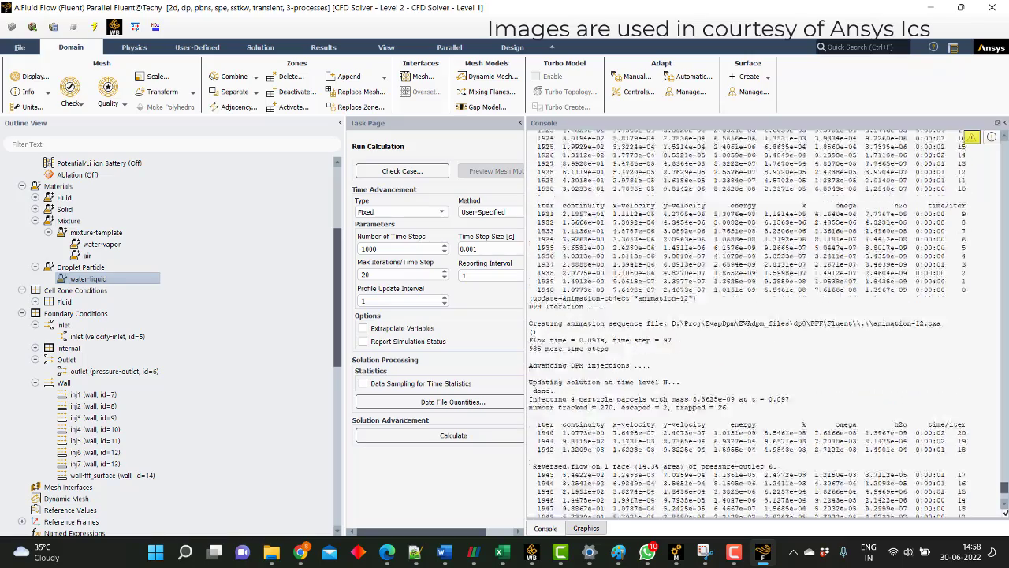
scroll(719, 402, up, 12)
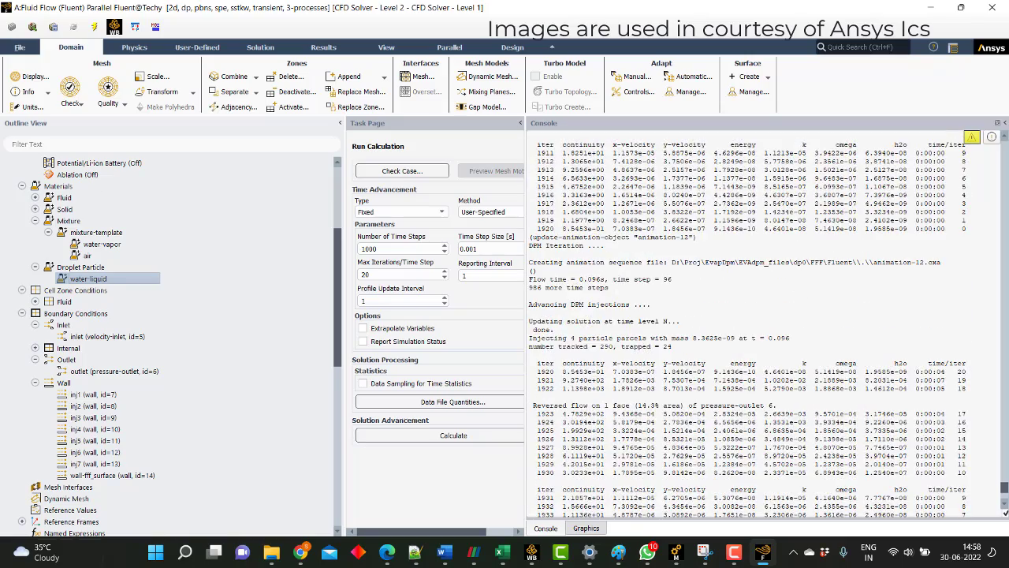
- Restart the calculation for 1000 time steps of 0.001 s, using the settings changes for the current calculation only
scroll(87, 410, down, 10)
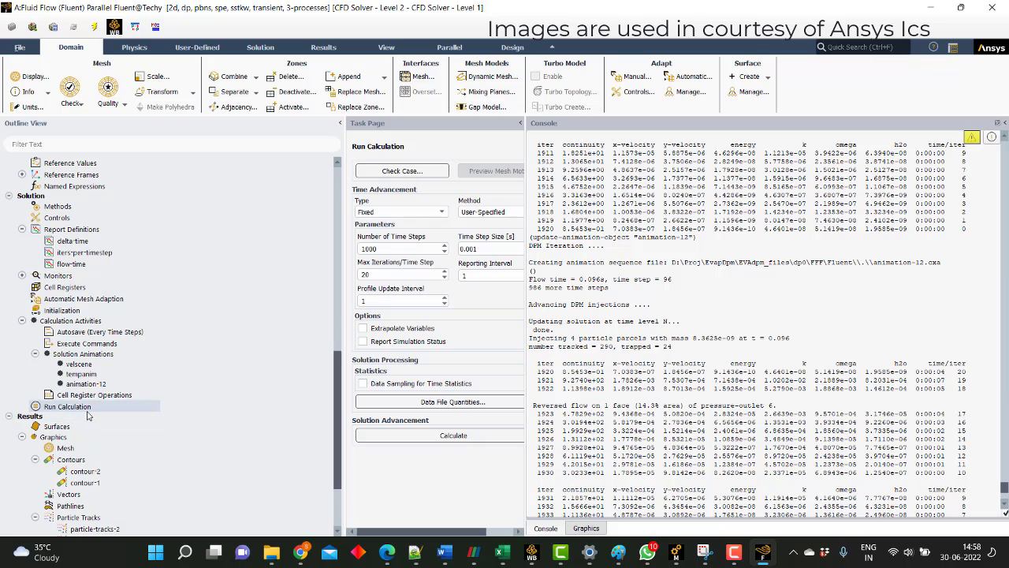
click(79, 406)
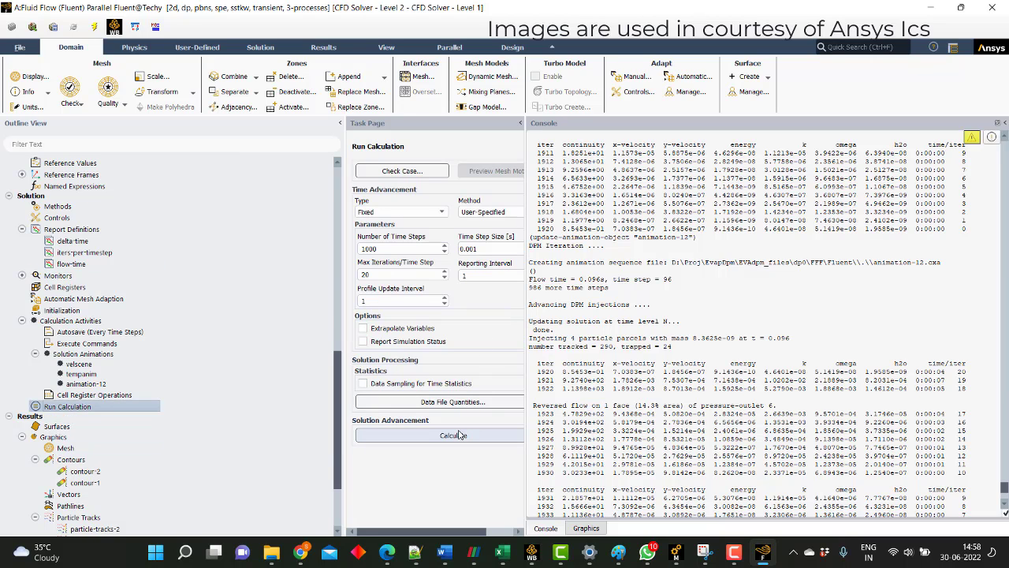
scroll(220, 432, down, 3)
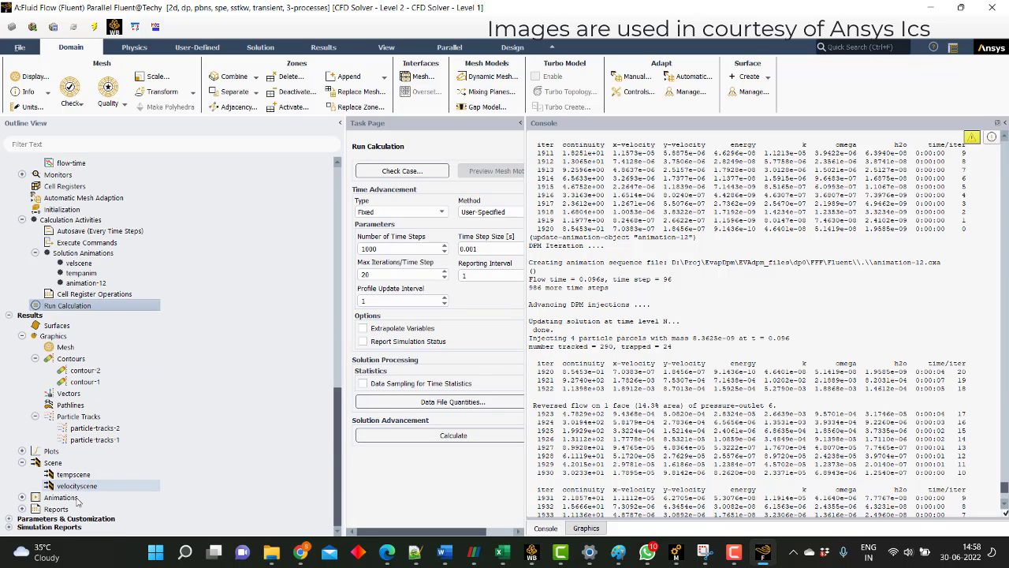
click(454, 434)
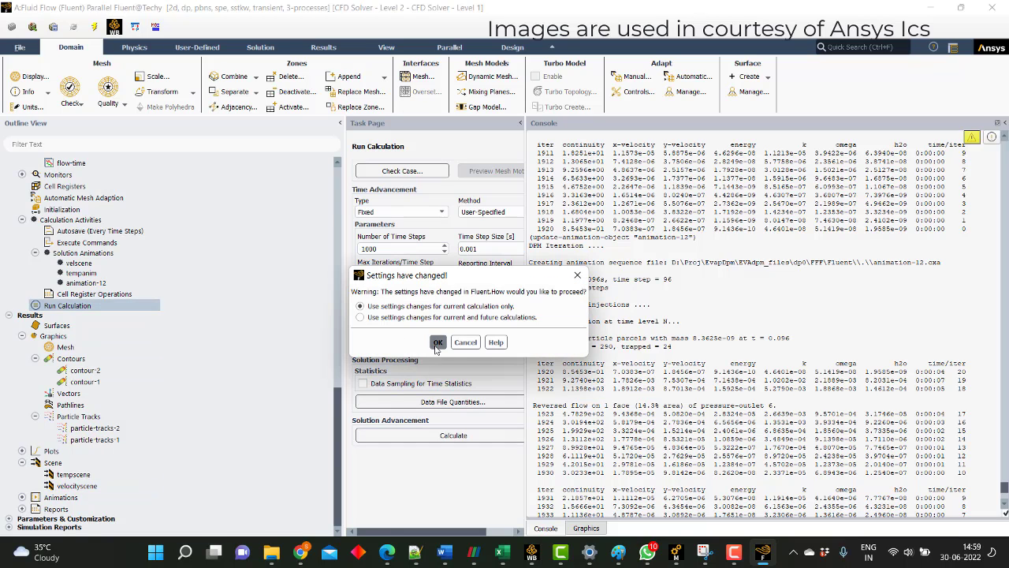
click(437, 342)
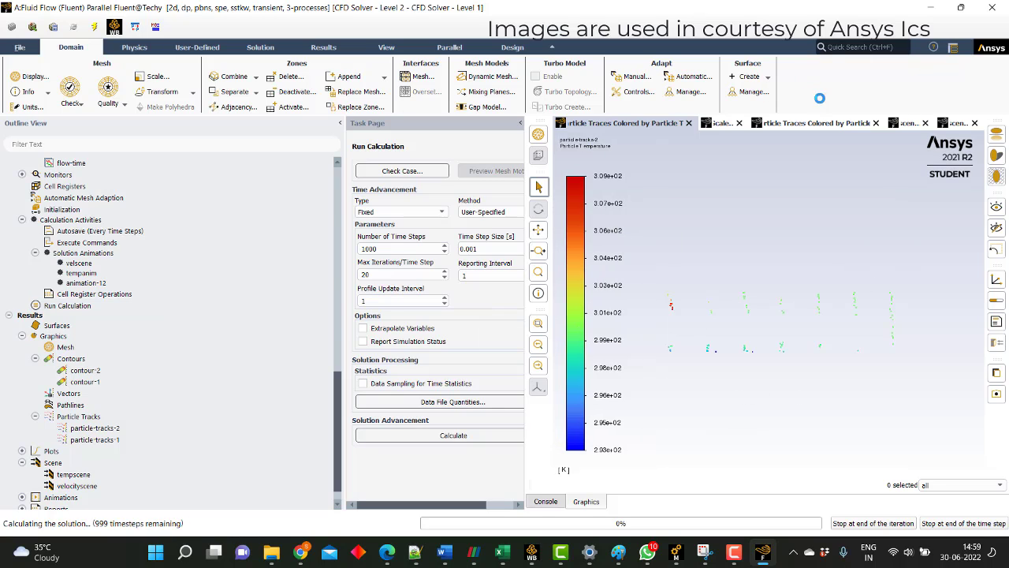
- Check the particle diameter and scene windows during the run, and move the contour-2 static temperature legend to the far side of the geometry
click(810, 123)
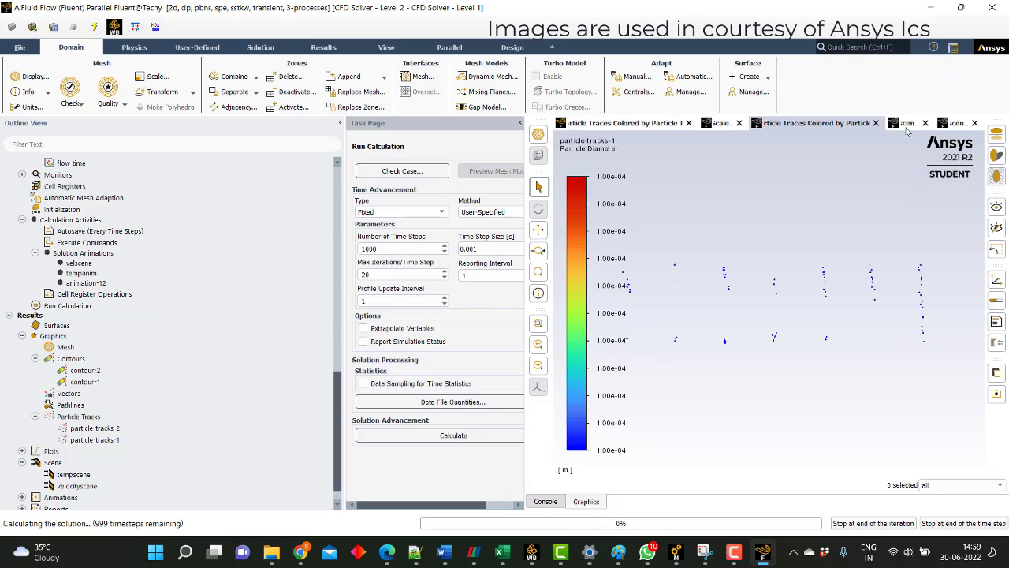
click(907, 123)
click(954, 124)
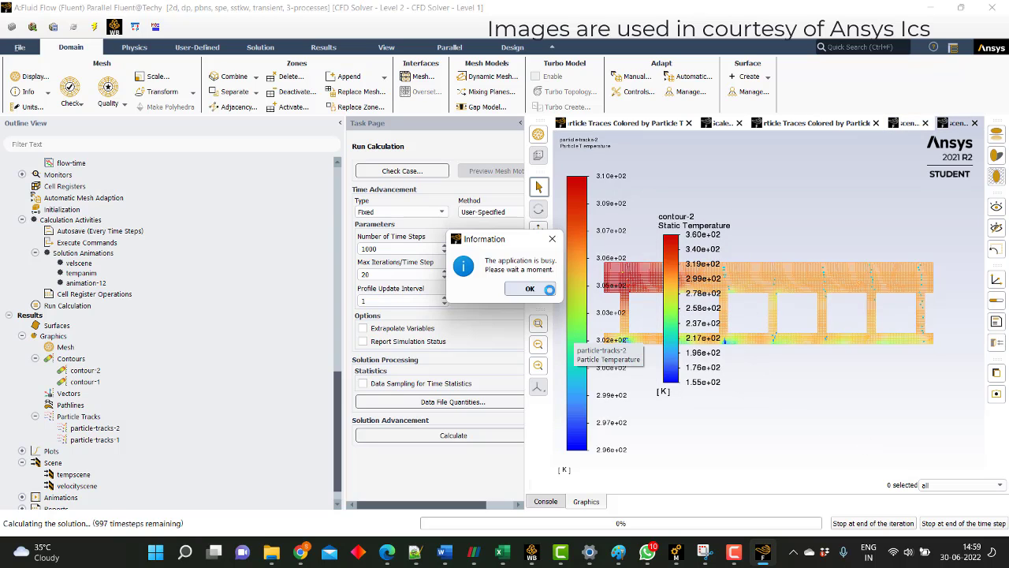
click(553, 241)
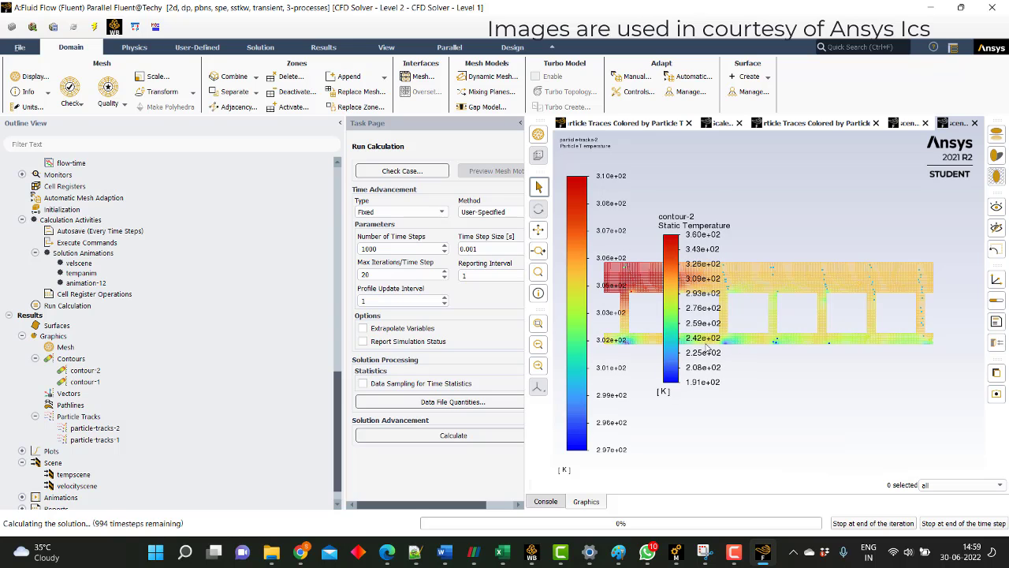
drag(707, 347, 963, 350)
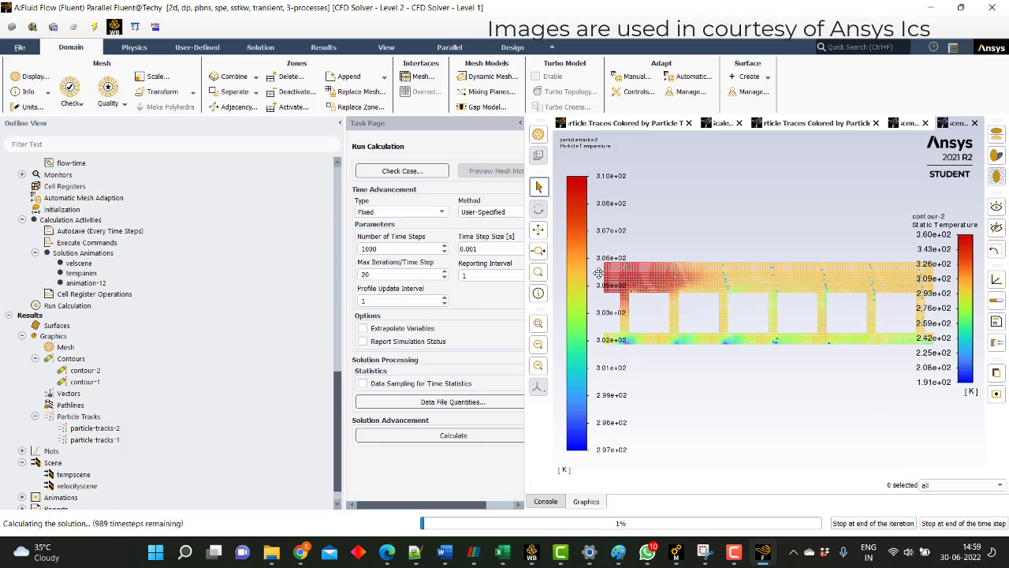
- Stop the running calculation at the end of the current time step and dismiss the completion notice
click(975, 523)
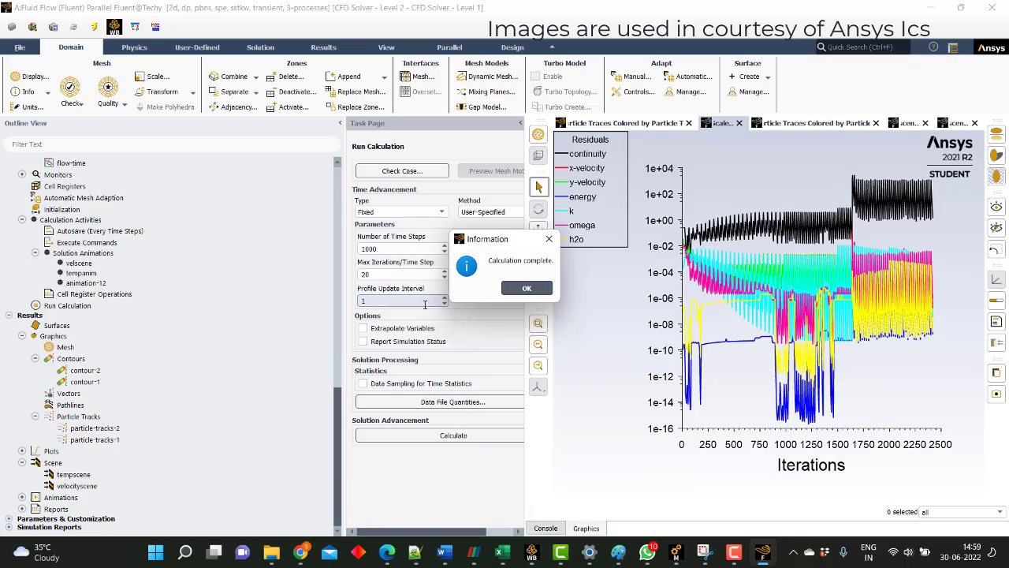
click(527, 288)
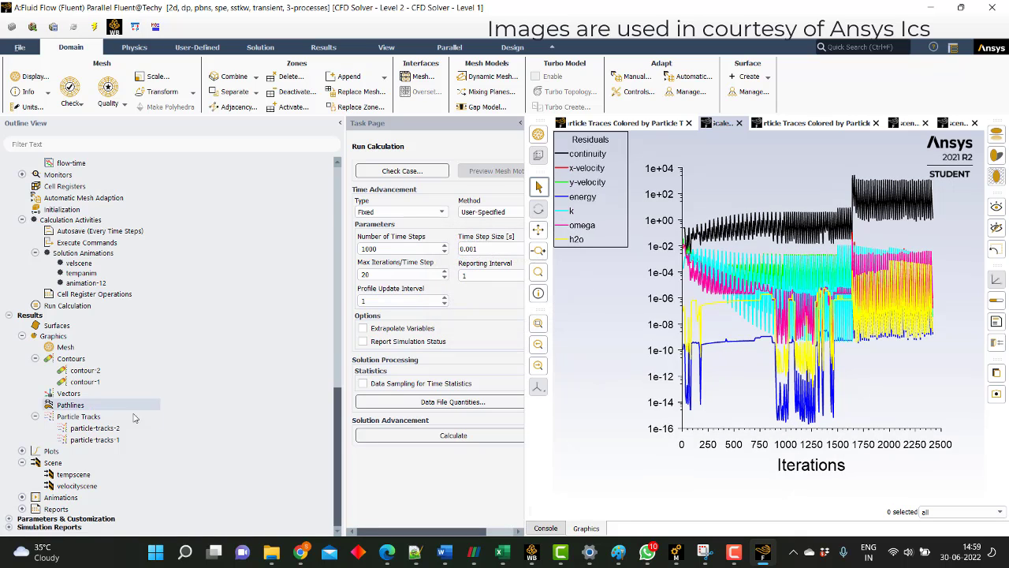
- Create pathlines-1 released from interior-fff_surface, colored by velocity magnitude, compute its range and display it
double_click(86, 405)
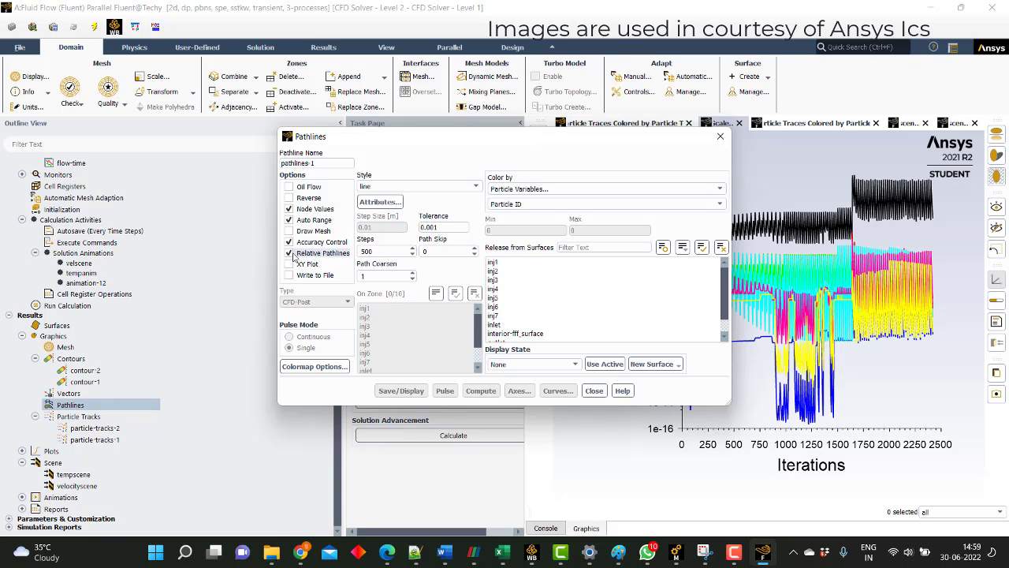
scroll(511, 316, down, 1)
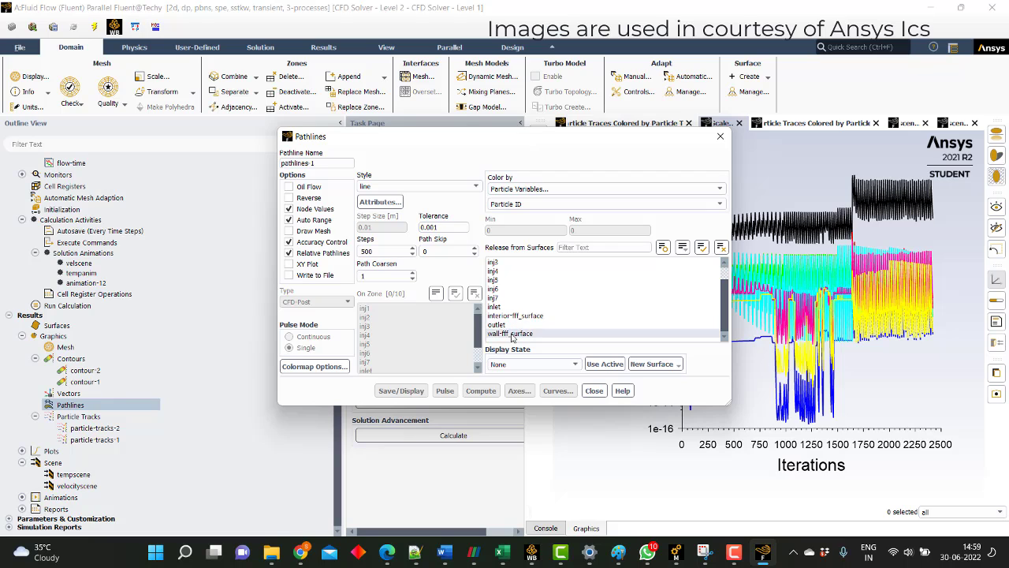
click(510, 317)
click(524, 190)
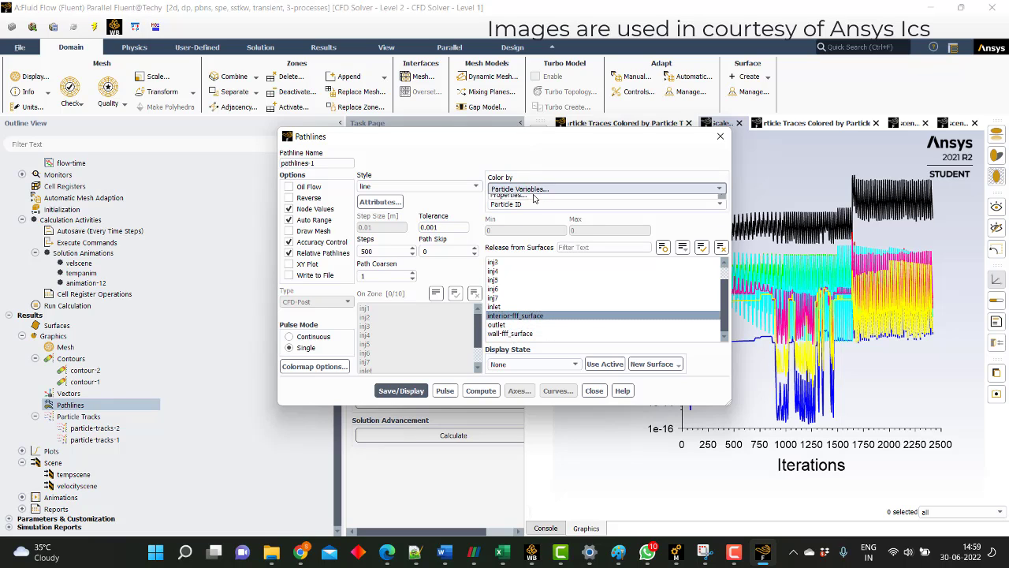
click(514, 224)
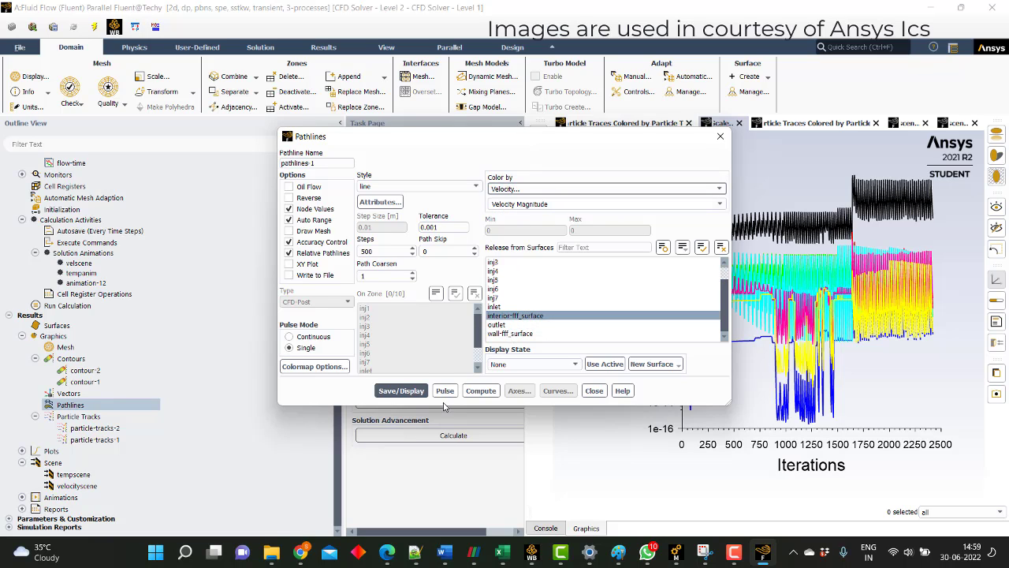
click(481, 390)
click(401, 390)
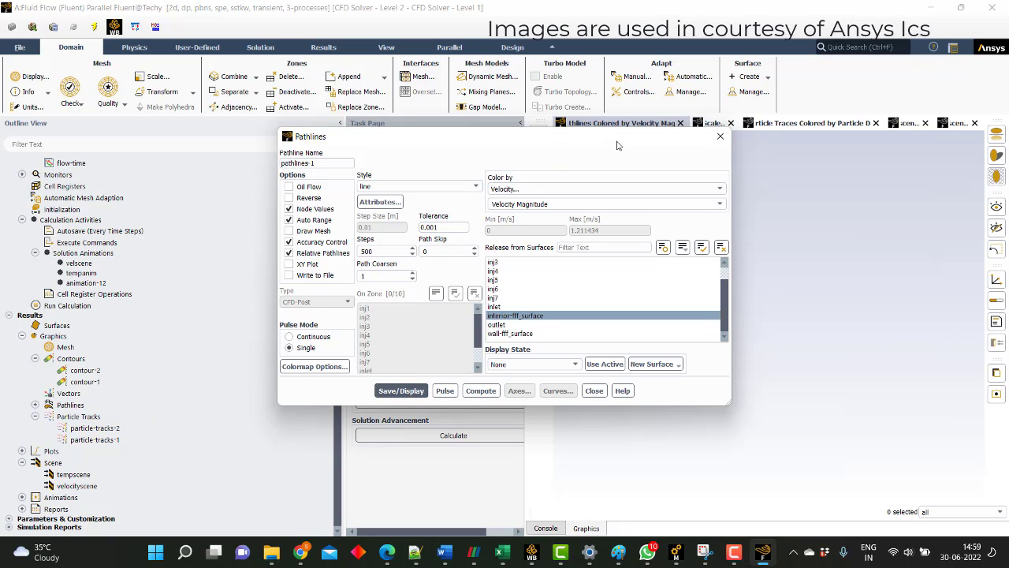
- Examine the velocity pathlines through the channels, pulse them in single mode, stop the playback and close the Pathlines settings
drag(618, 145, 496, 115)
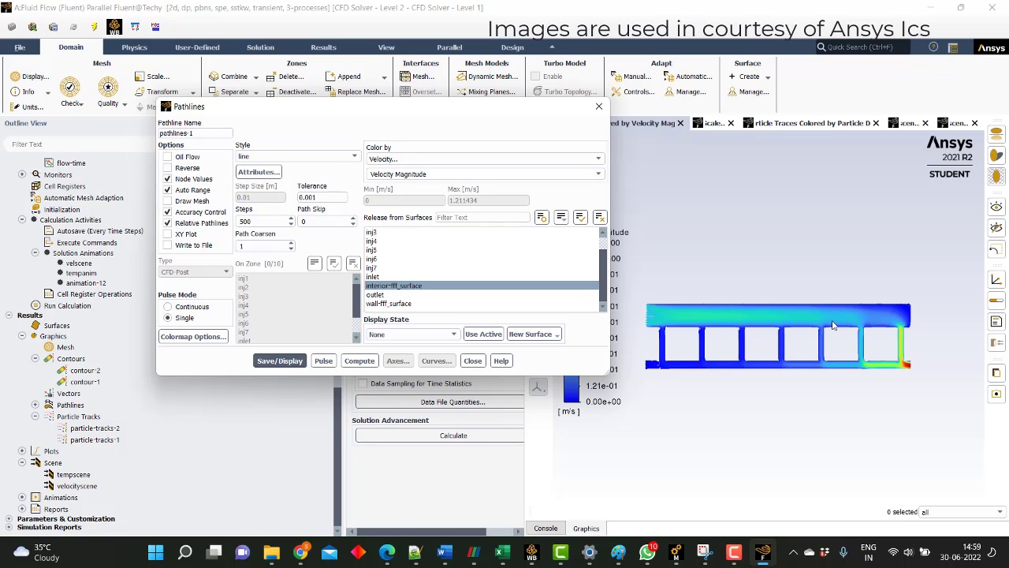
scroll(833, 325, up, 5)
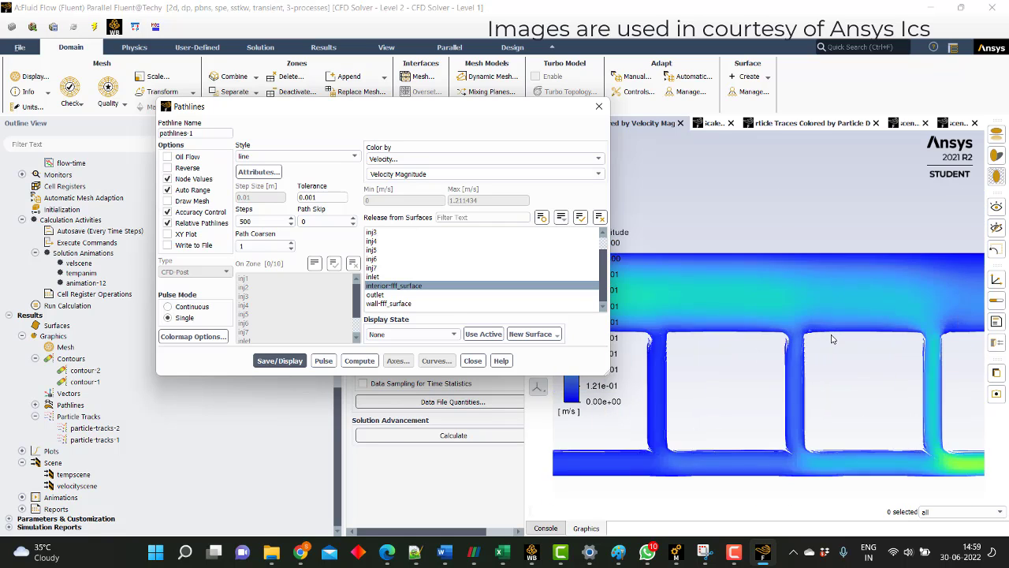
scroll(832, 339, down, 5)
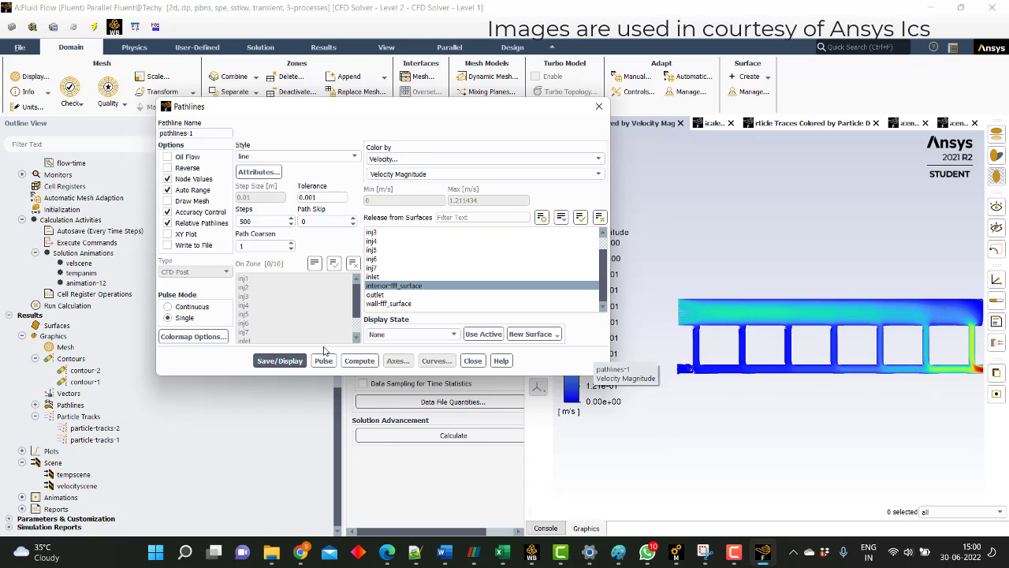
scroll(802, 353, down, 4)
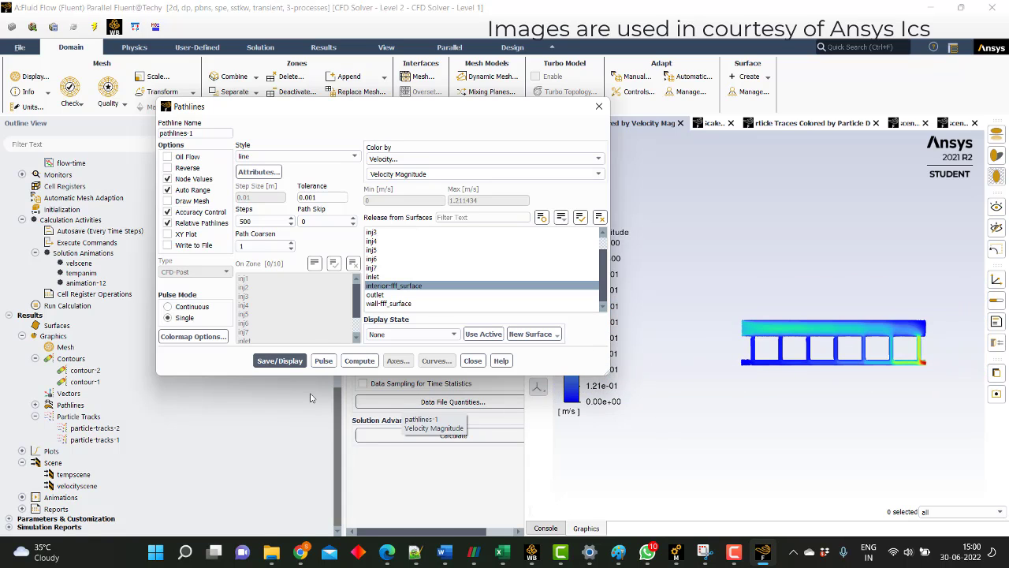
drag(749, 351, 691, 347)
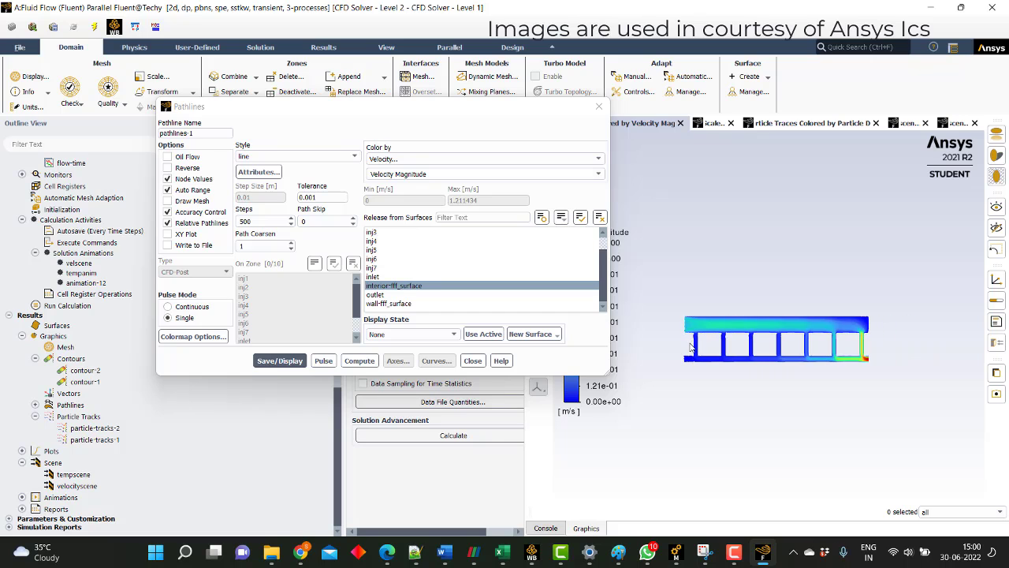
scroll(741, 341, up, 4)
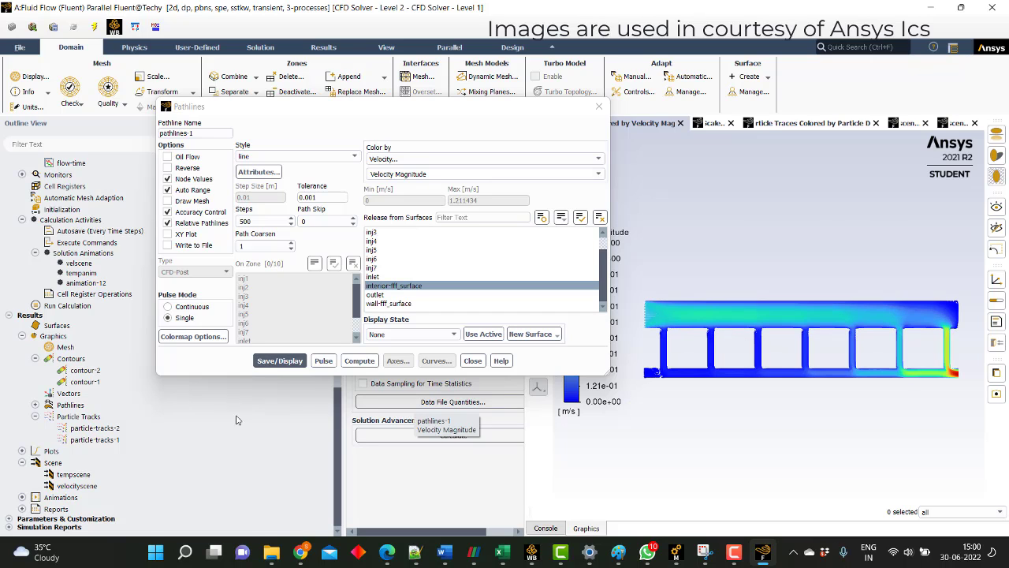
click(323, 361)
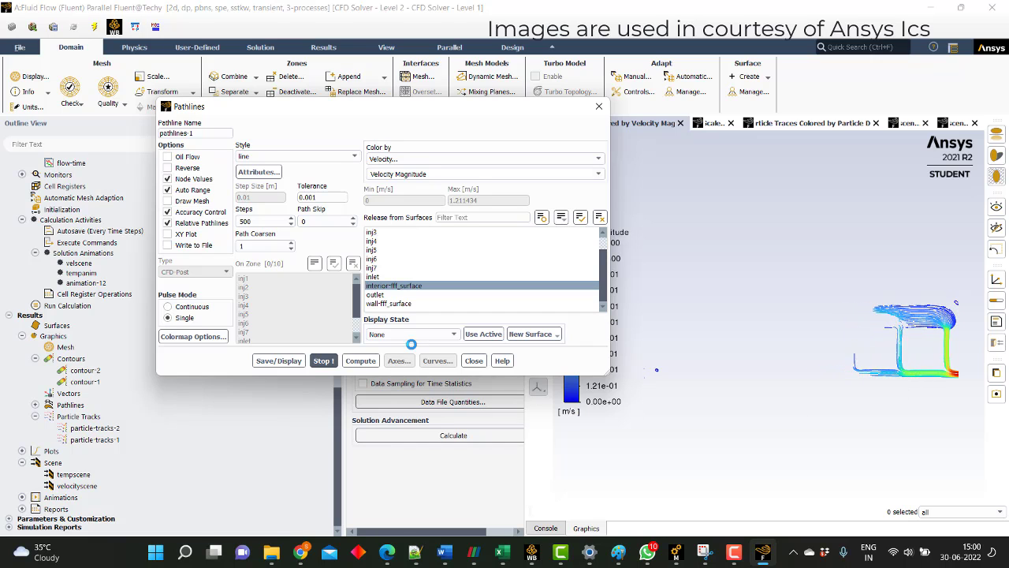
click(321, 360)
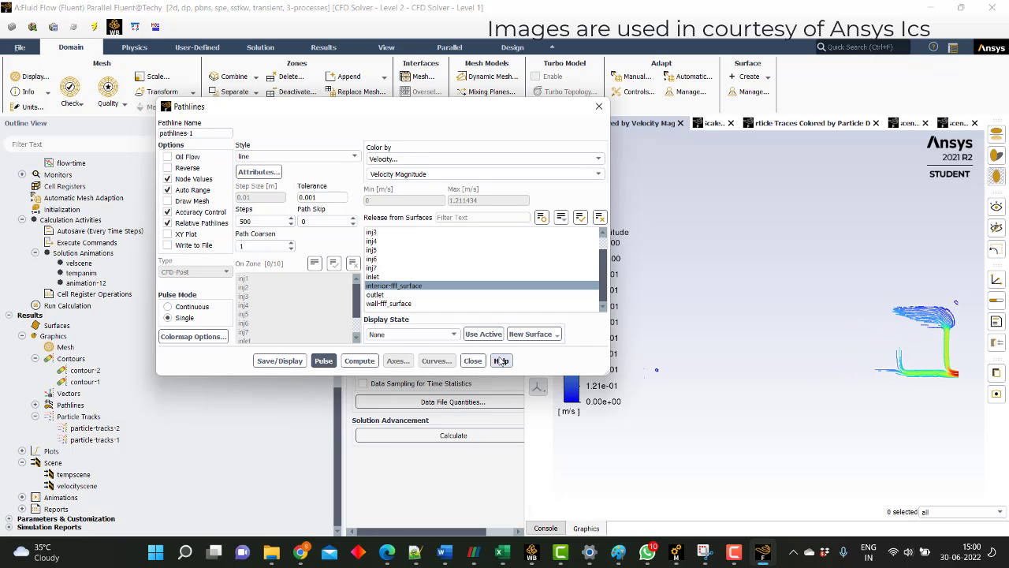
click(476, 362)
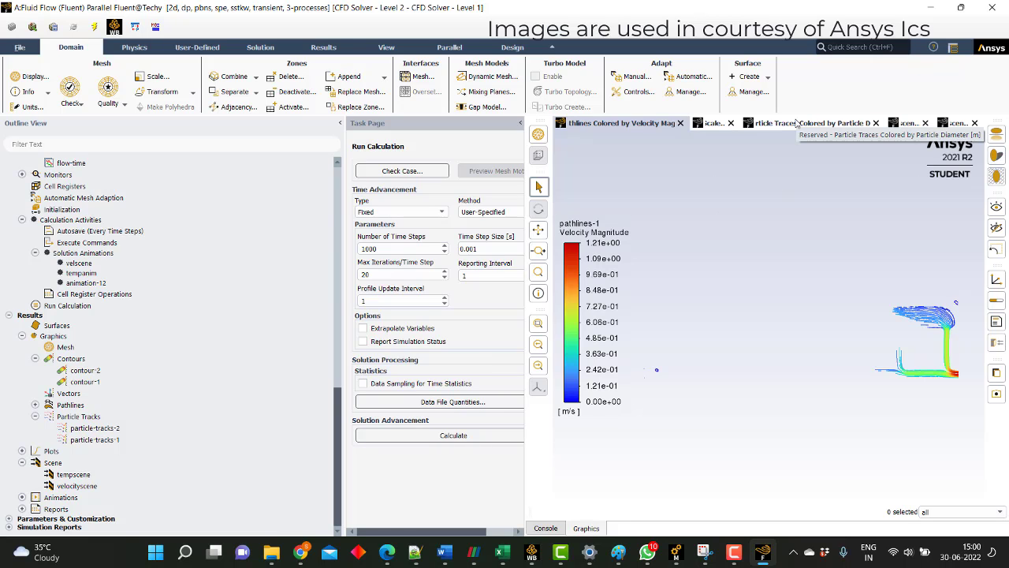
- Review the residuals, the particle diameter tracks and both scene windows, ending on the temperature scene
click(712, 123)
click(804, 123)
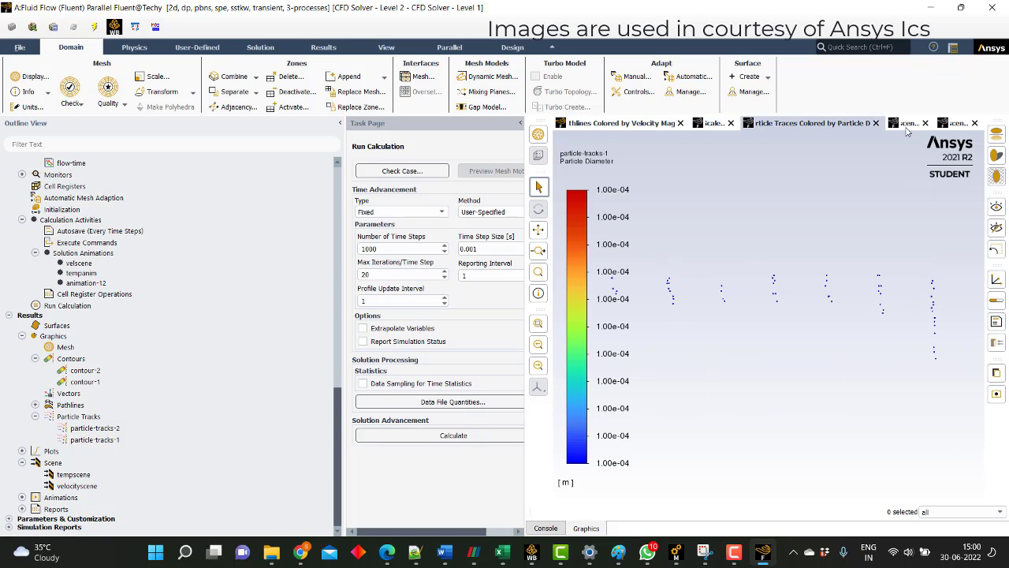
click(907, 124)
click(957, 124)
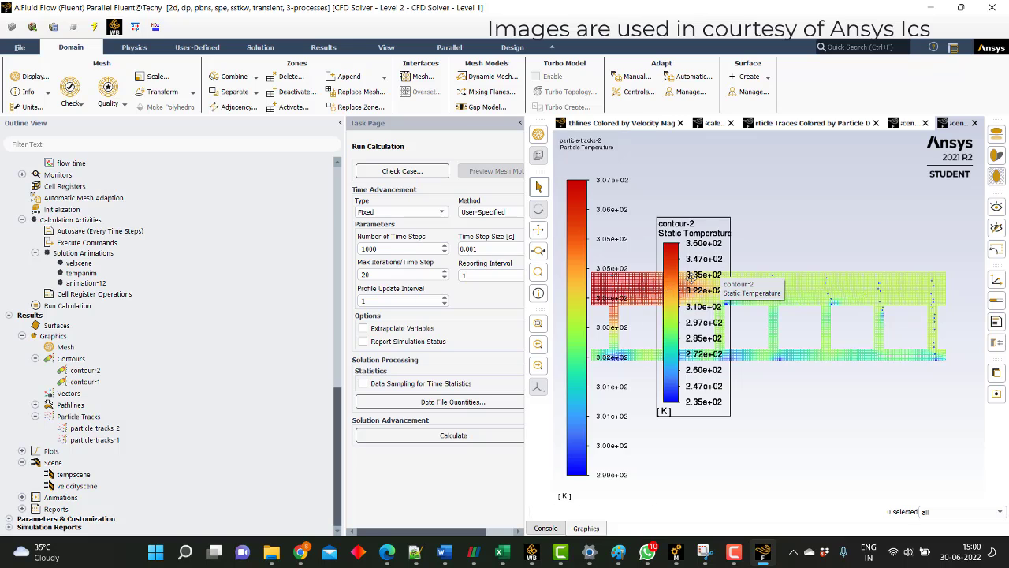
- Place the contour-2 static temperature legend horizontally above the geometry and inspect the droplets and temperature field
drag(691, 278, 780, 187)
scroll(728, 297, up, 2)
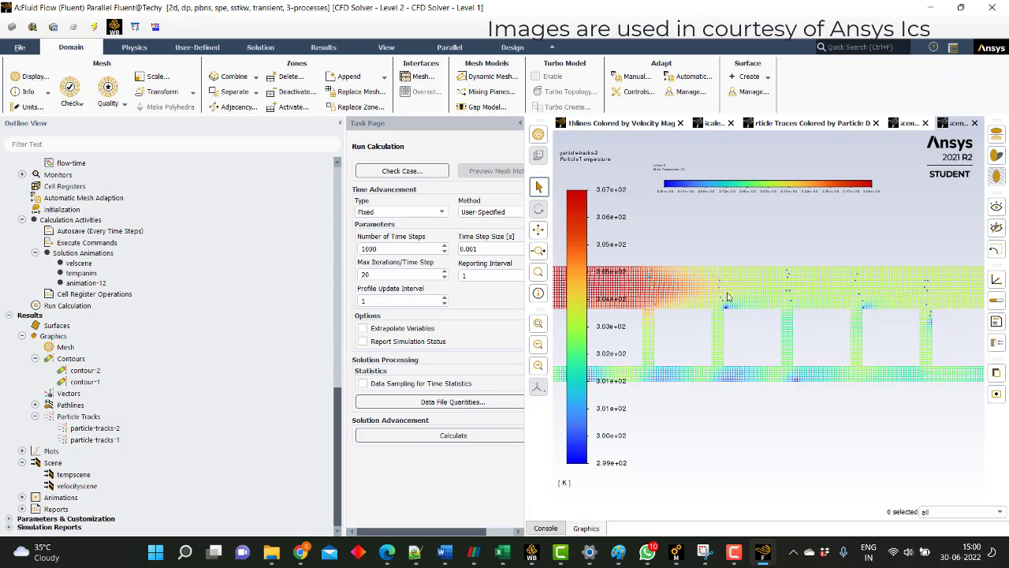
scroll(728, 297, down, 2)
scroll(684, 317, down, 1)
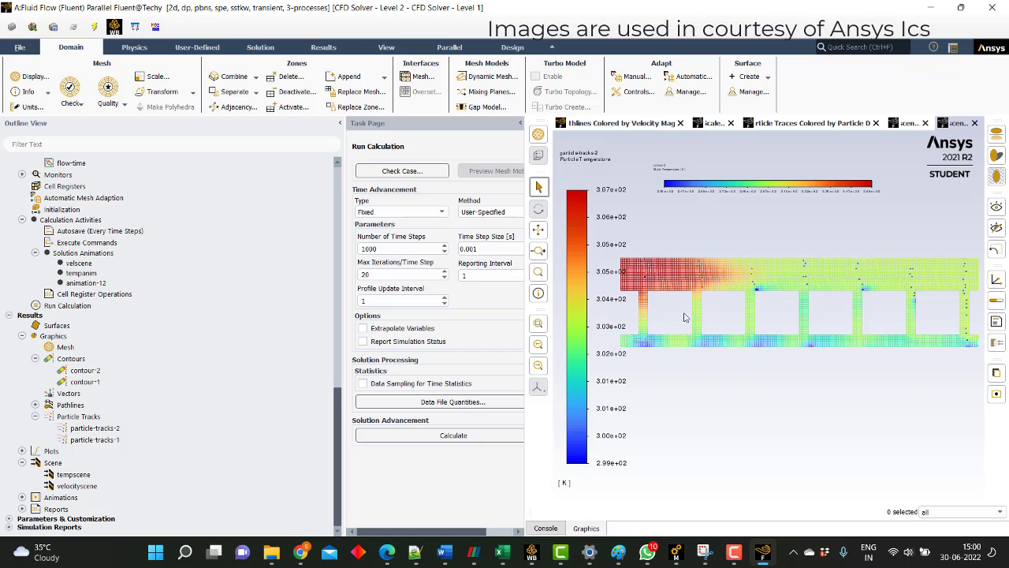
scroll(684, 317, down, 1)
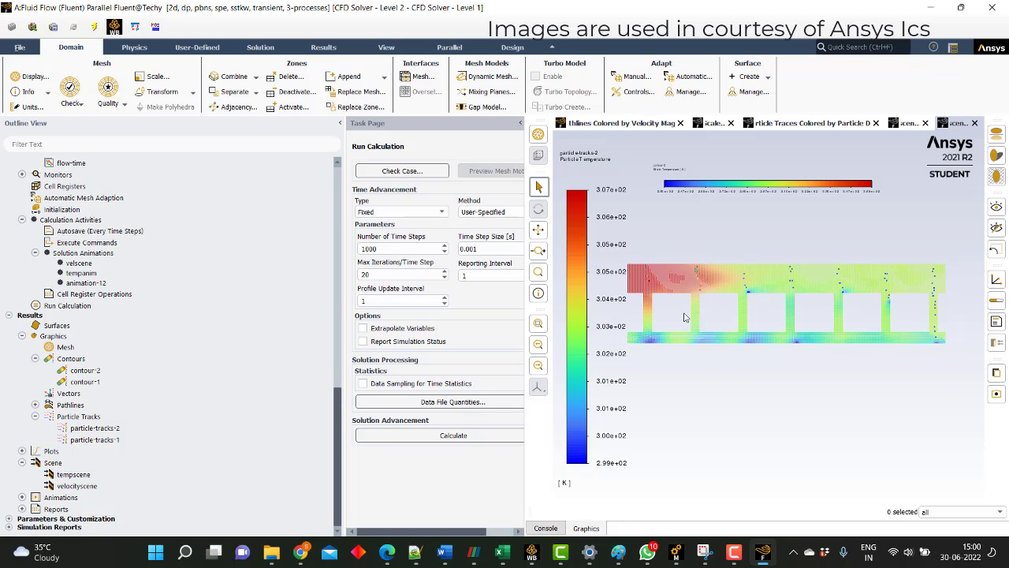